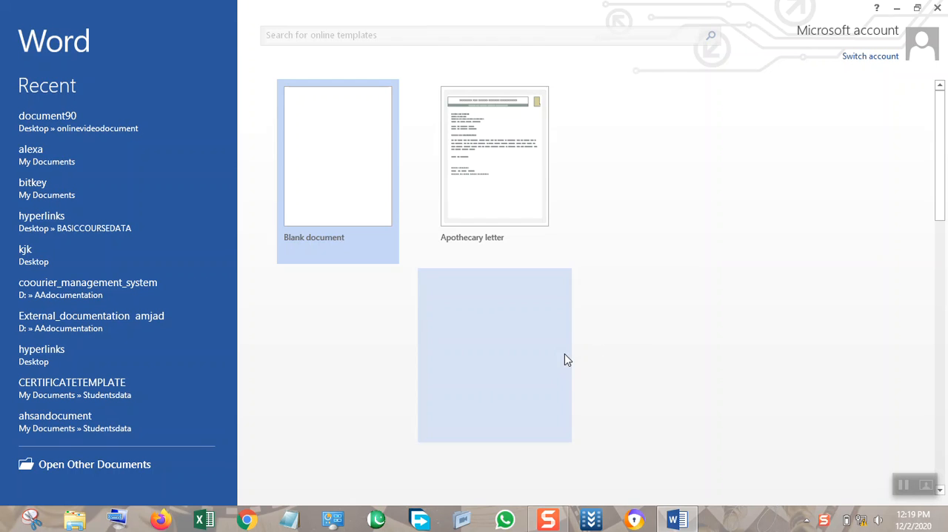
# Create a blank document and apply the DO NOT COPY 1 watermark to it.
pyautogui.click(366, 141)
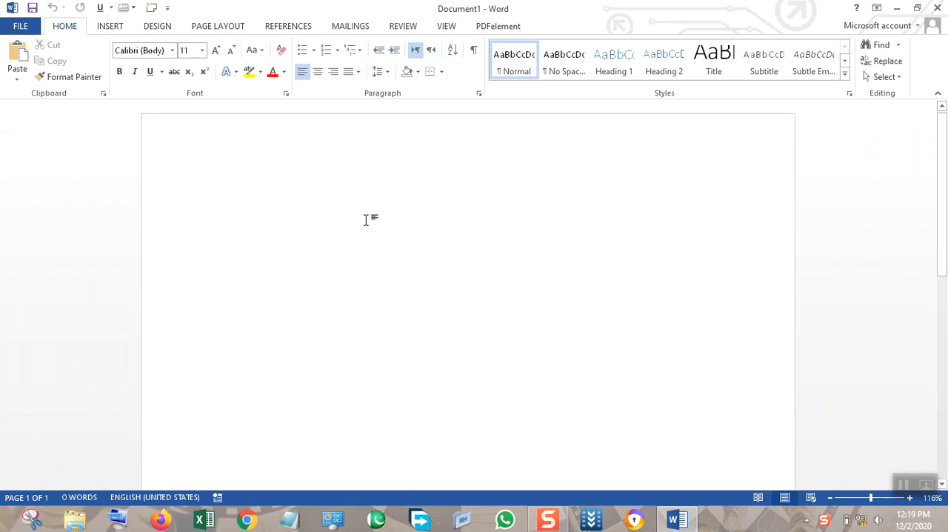
pyautogui.click(108, 28)
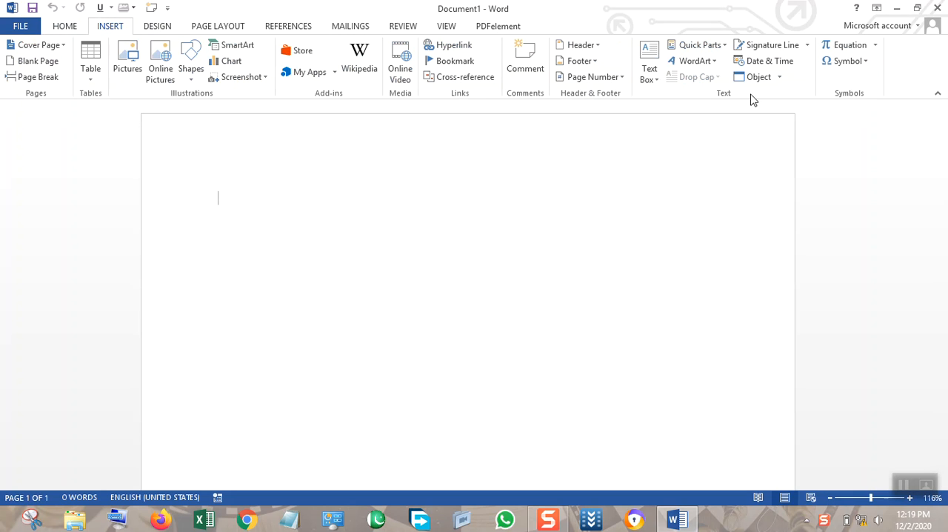
pyautogui.click(148, 29)
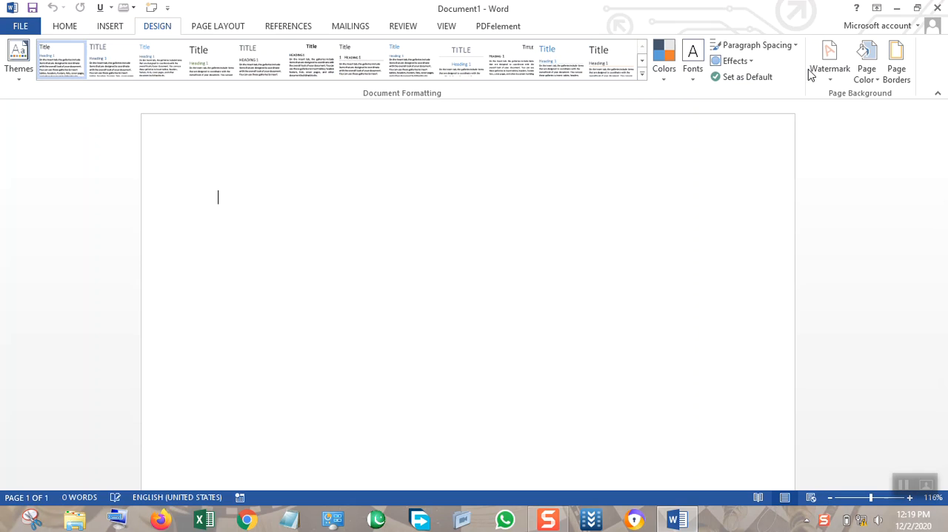
pyautogui.click(833, 81)
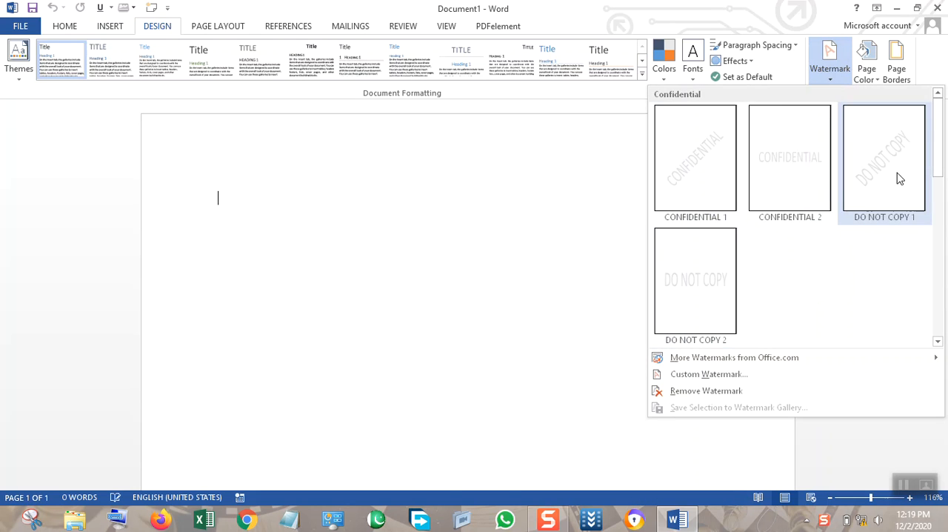
pyautogui.click(868, 191)
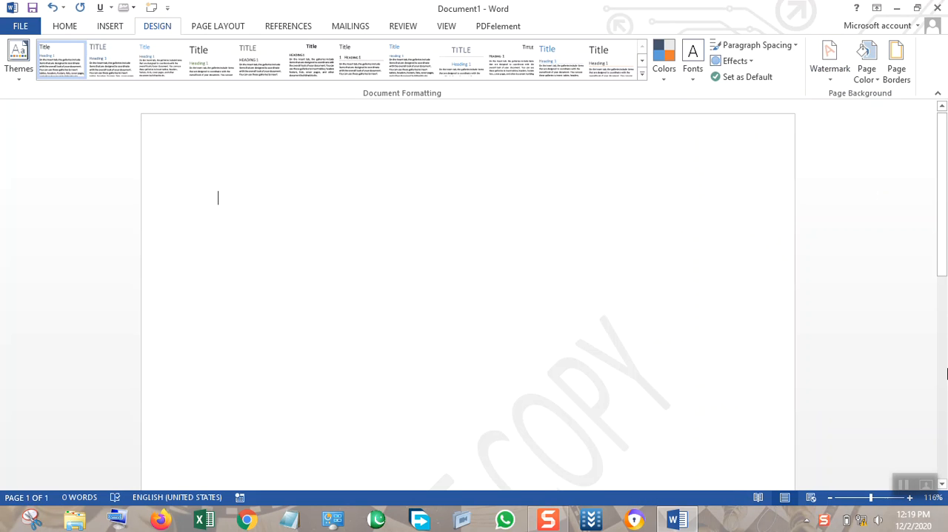
pyautogui.click(830, 498)
pyautogui.click(830, 499)
pyautogui.click(830, 499)
pyautogui.click(830, 498)
pyautogui.click(830, 499)
pyautogui.click(830, 499)
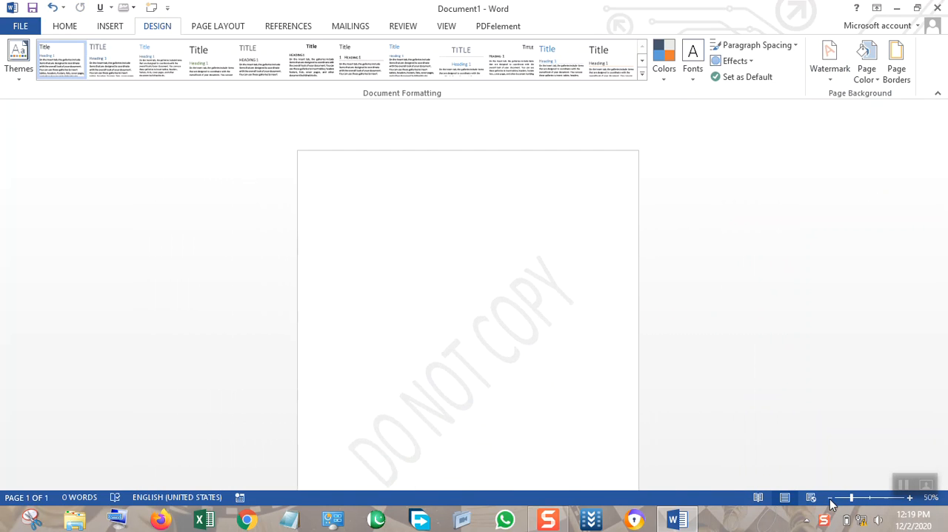
pyautogui.click(830, 499)
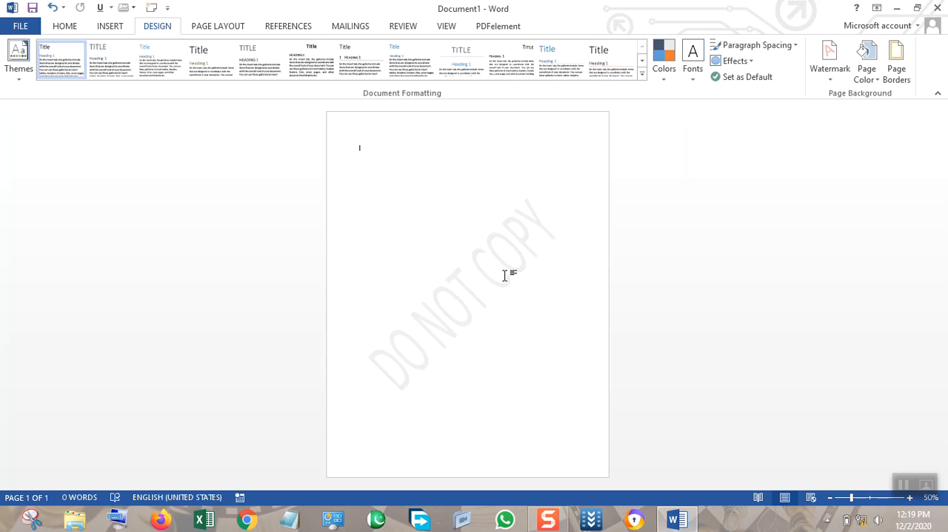
# Enter "Some text here" and duplicate the line repeatedly until the text runs onto a second page.
pyautogui.write('me')
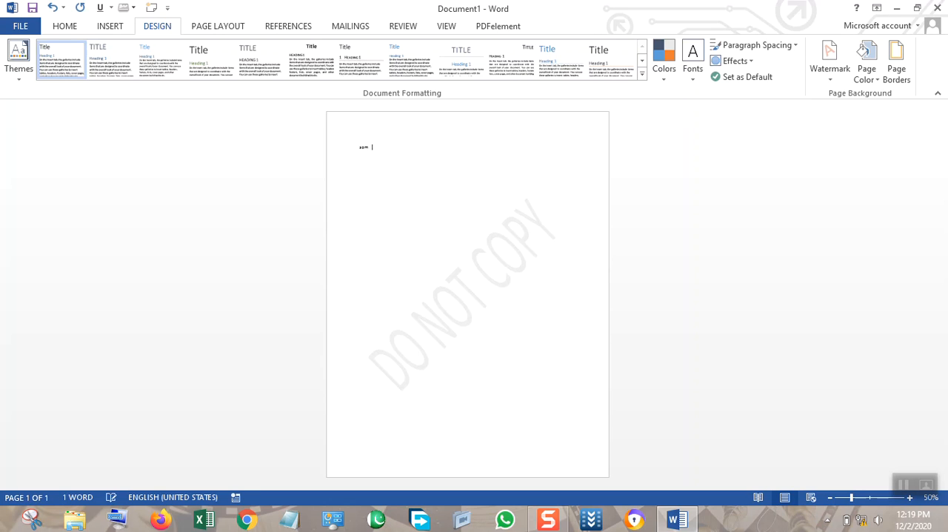
pyautogui.write(' text')
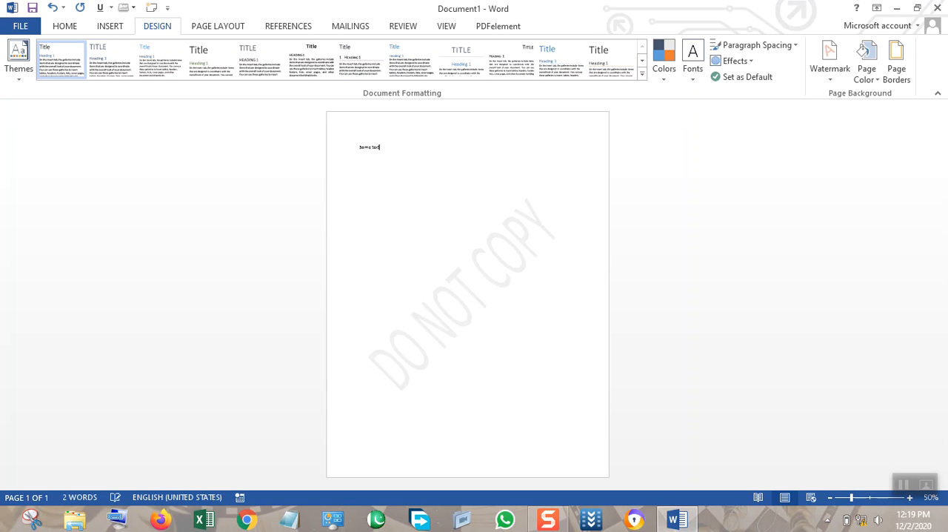
pyautogui.hotkey('ctrl', 'a')
pyautogui.hotkey('ctrl', 'c')
pyautogui.hotkey('ctrl', 'v')
pyautogui.hotkey('ctrl', 'v')
pyautogui.hotkey('ctrl', 'v')
pyautogui.hotkey('ctrl', 'v')
pyautogui.hotkey('ctrl', 'v')
pyautogui.hotkey('ctrl', 'v')
pyautogui.hotkey('ctrl', 'v')
pyautogui.hotkey('ctrl', 'v')
pyautogui.hotkey('ctrl', 'v')
pyautogui.hotkey('ctrl', 'v')
pyautogui.hotkey('ctrl', 'v')
pyautogui.hotkey('ctrl', 'v')
pyautogui.hotkey('ctrl', 'v')
pyautogui.hotkey('ctrl', 'v')
pyautogui.hotkey('ctrl', 'v')
pyautogui.hotkey('ctrl', 'v')
pyautogui.hotkey('ctrl', 'v')
pyautogui.hotkey('ctrl', 'v')
pyautogui.hotkey('ctrl', 'v')
pyautogui.hotkey('ctrl', 'v')
pyautogui.hotkey('ctrl', 'v')
pyautogui.hotkey('ctrl', 'v')
pyautogui.hotkey('ctrl', 'v')
pyautogui.hotkey('ctrl', 'v')
pyautogui.hotkey('ctrl', 'v')
pyautogui.hotkey('ctrl', 'v')
pyautogui.hotkey('ctrl', 'v')
pyautogui.hotkey('ctrl', 'v')
pyautogui.hotkey('ctrl', 'v')
pyautogui.hotkey('ctrl', 'v')
pyautogui.hotkey('ctrl', 'v')
pyautogui.hotkey('ctrl', 'v')
pyautogui.hotkey('ctrl', 'v')
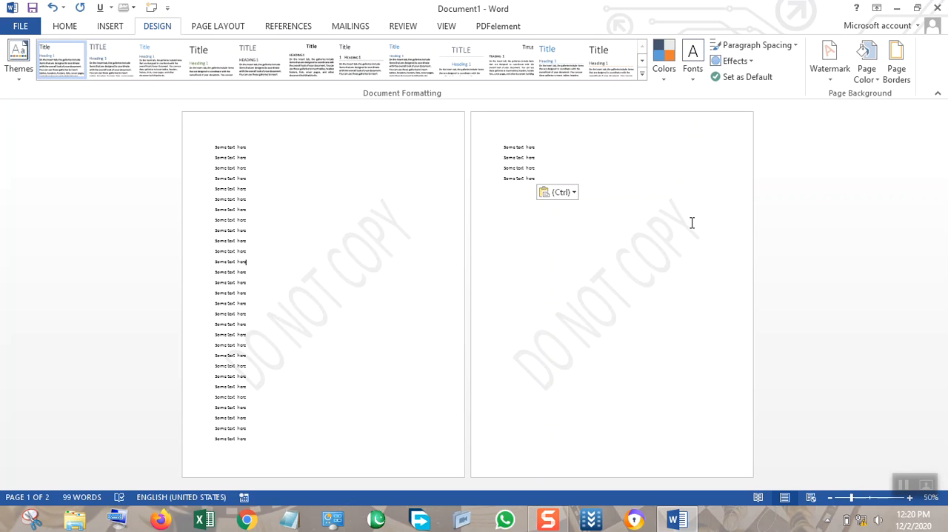
# Remove the DO NOT COPY watermark and apply a picture watermark using a4.jpg with automatic scale and washout.
pyautogui.click(822, 82)
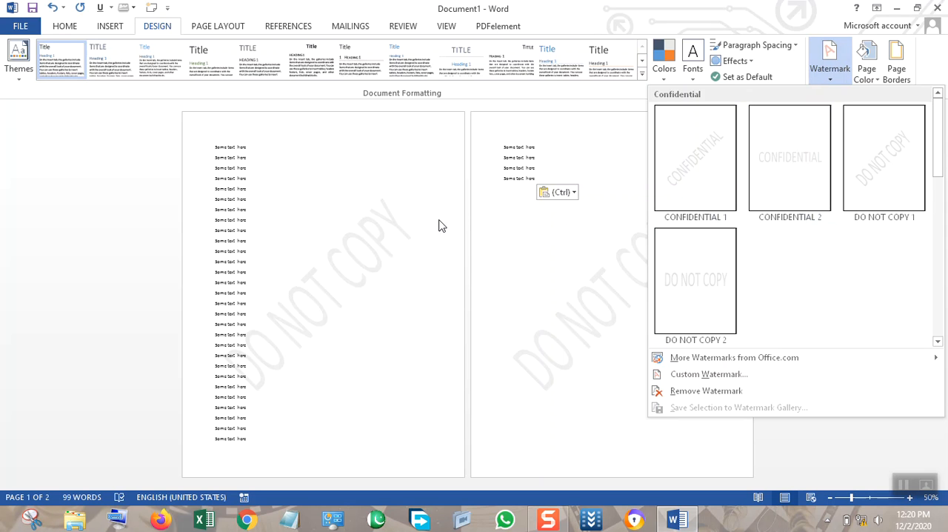
pyautogui.click(735, 392)
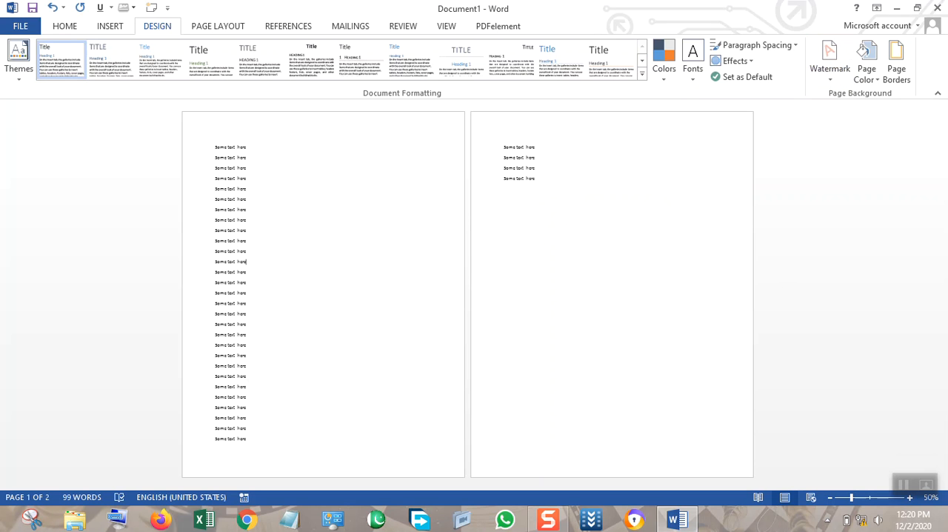
pyautogui.click(820, 81)
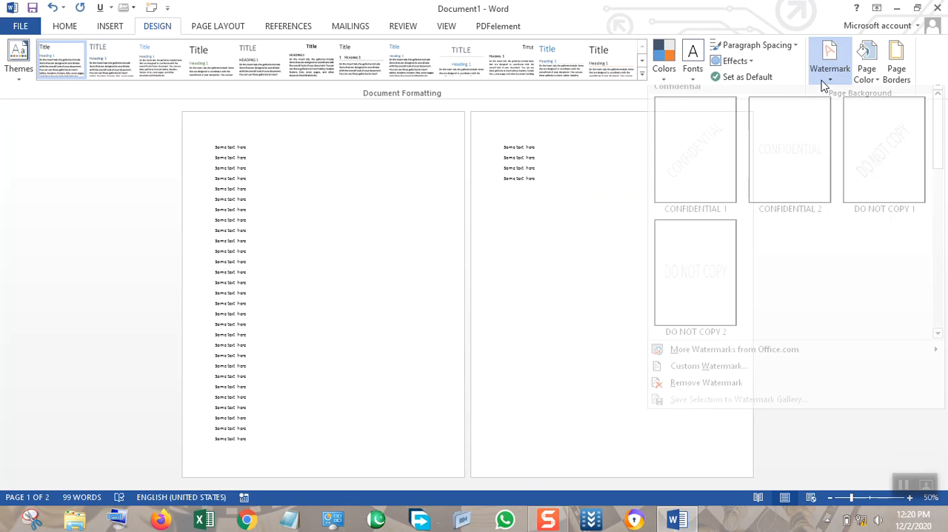
pyautogui.click(708, 374)
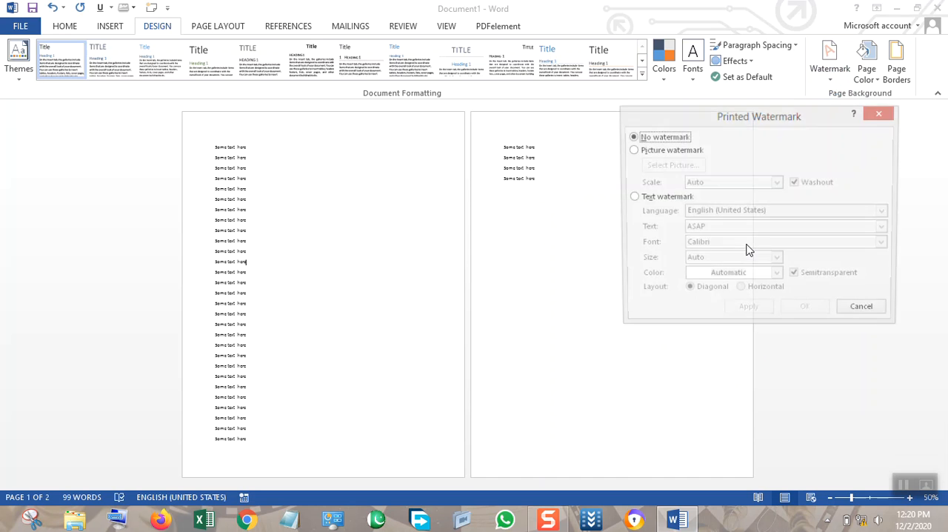
pyautogui.click(651, 154)
pyautogui.click(671, 169)
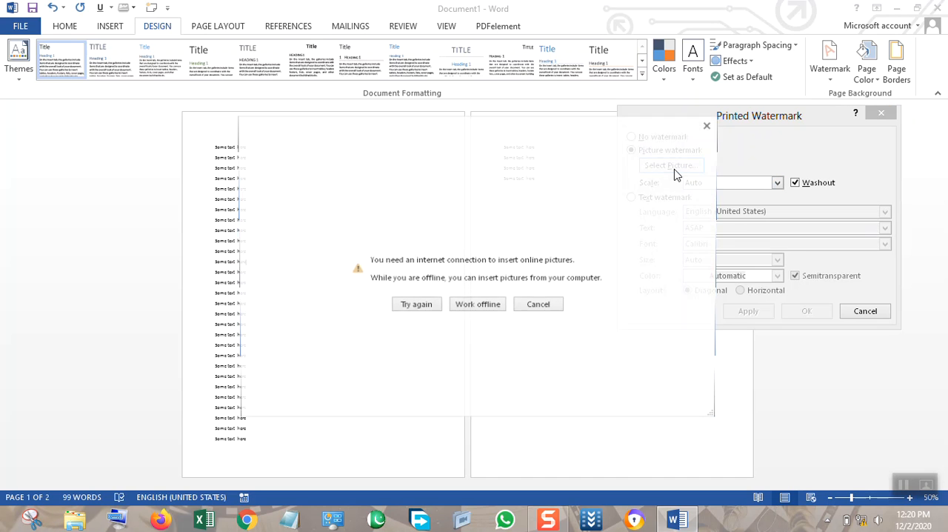
pyautogui.click(455, 306)
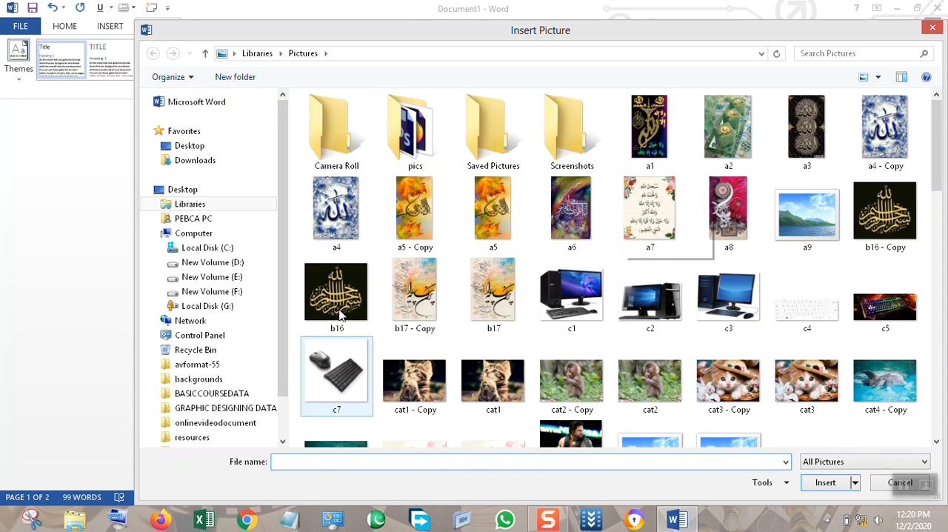
pyautogui.doubleClick(337, 194)
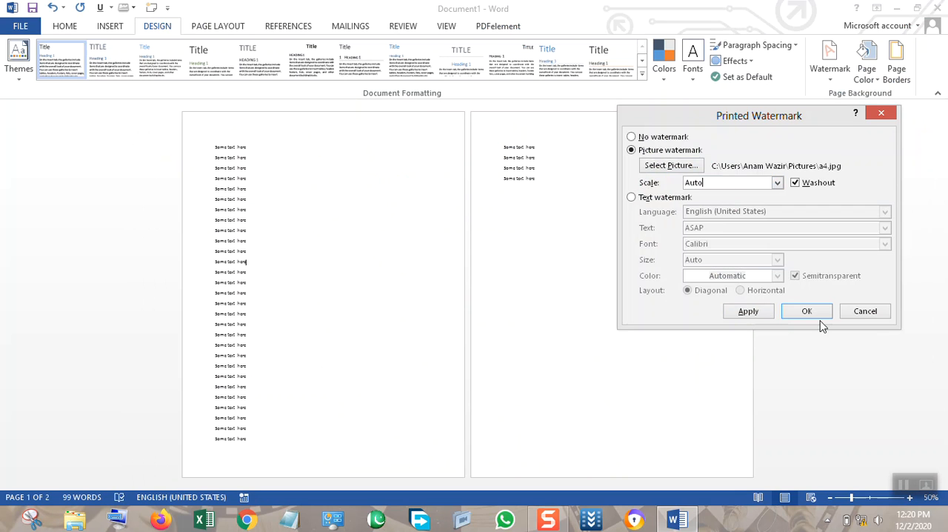
pyautogui.click(751, 312)
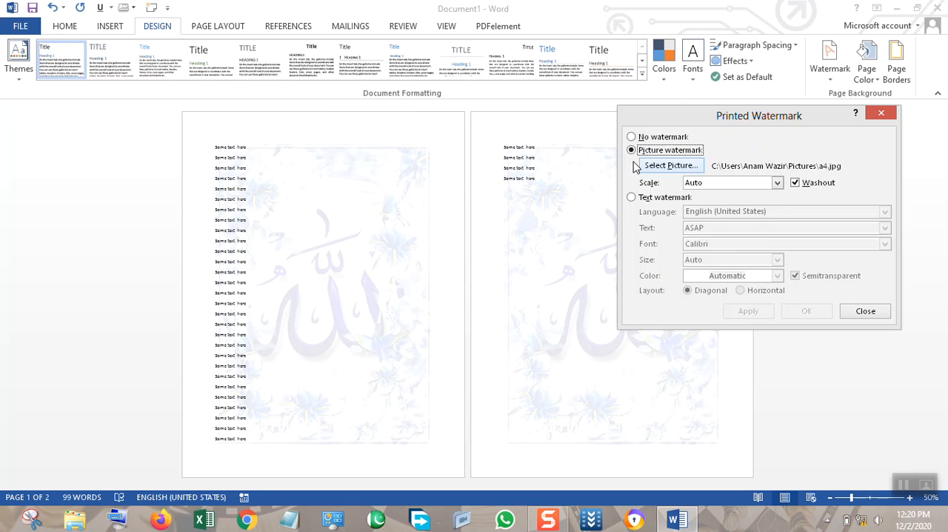
# Clear the picture watermark and apply a text watermark reading VIDEO TUTORIAL.
pyautogui.click(632, 137)
pyautogui.click(749, 312)
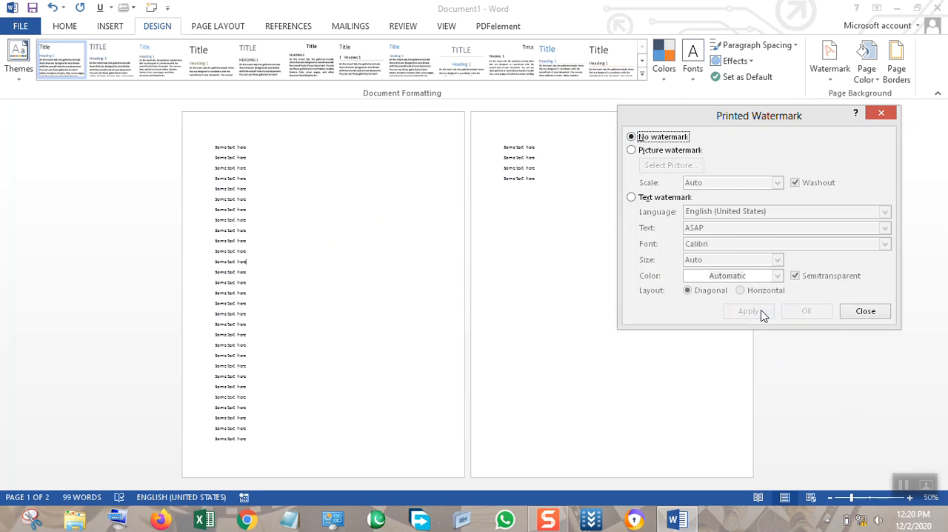
pyautogui.click(671, 198)
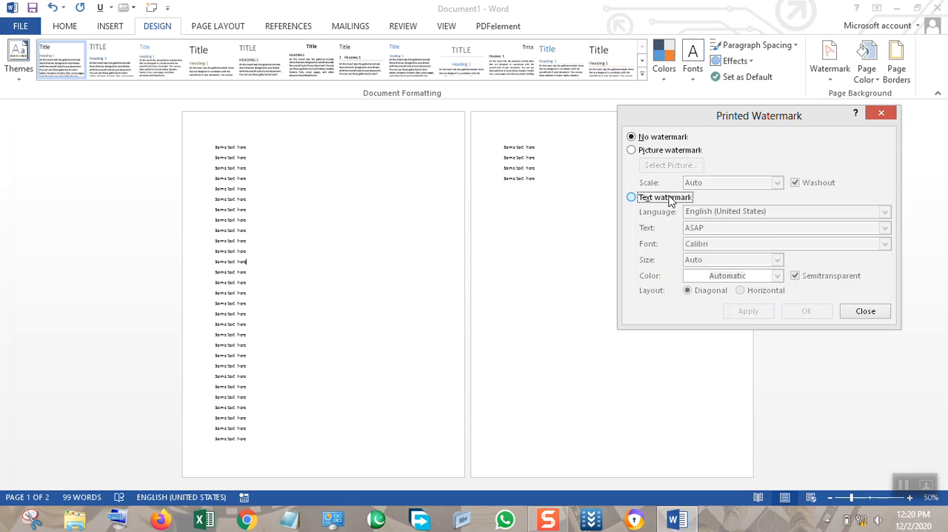
pyautogui.moveTo(705, 227); pyautogui.dragTo(674, 227)
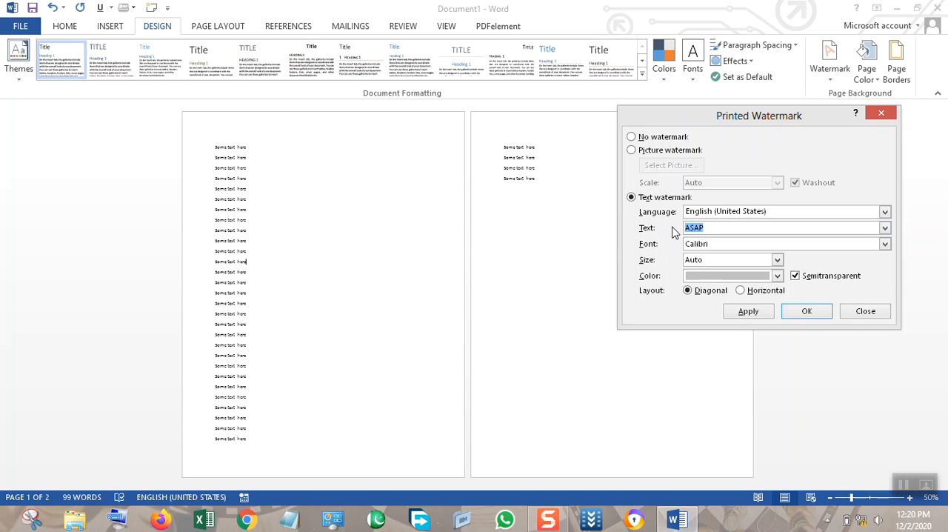
pyautogui.write('VIDEO TUTORIAL')
pyautogui.click(746, 314)
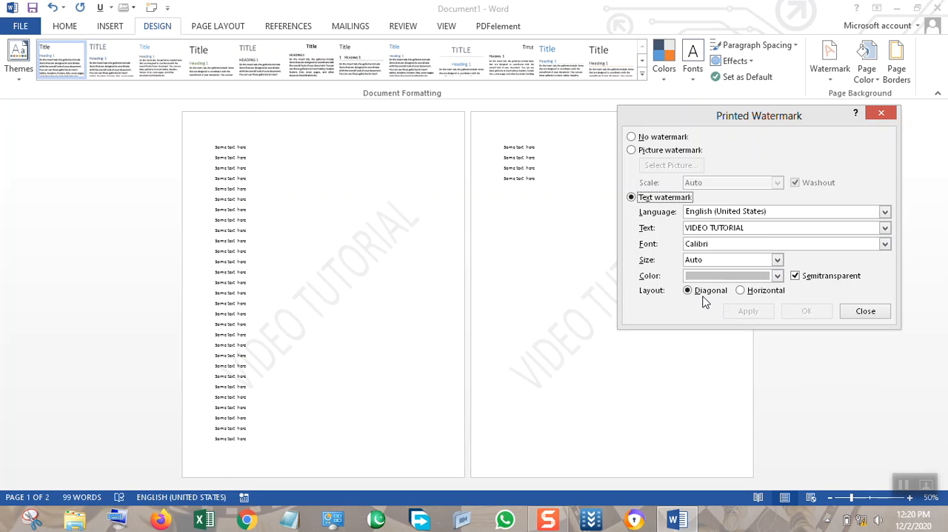
# Try the horizontal layout for the text watermark and set it back to diagonal.
pyautogui.click(740, 290)
pyautogui.click(746, 311)
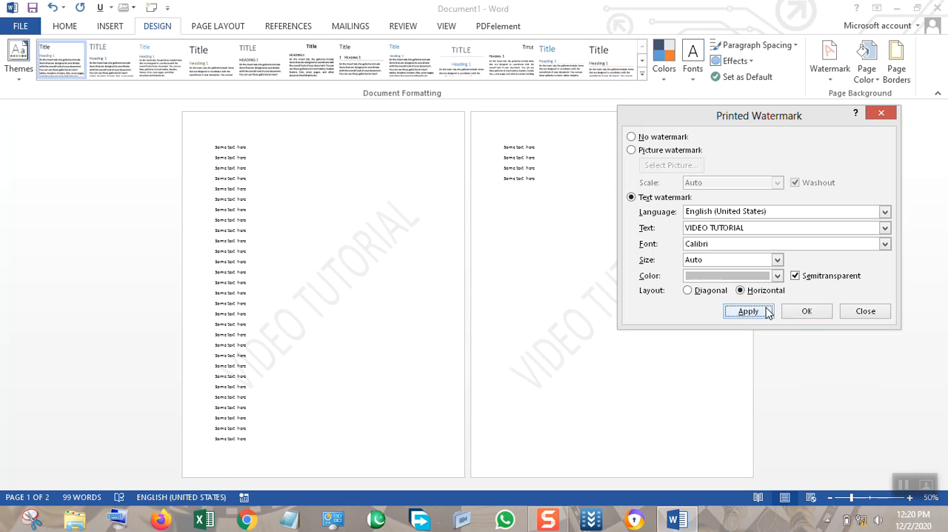
pyautogui.click(722, 291)
pyautogui.click(748, 311)
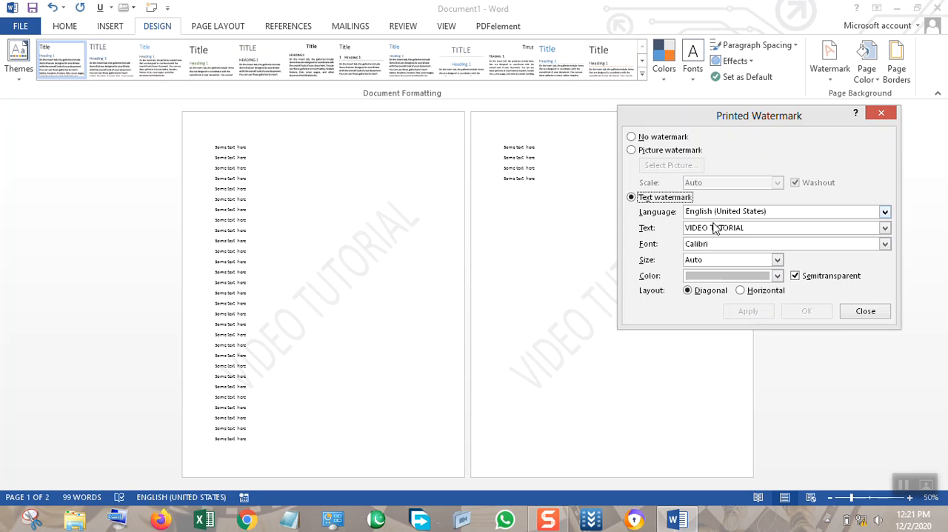
# Change the text watermark's font to Chaparral Pro and apply it.
pyautogui.click(884, 244)
pyautogui.scroll(-5, 804, 270)
pyautogui.click(771, 268)
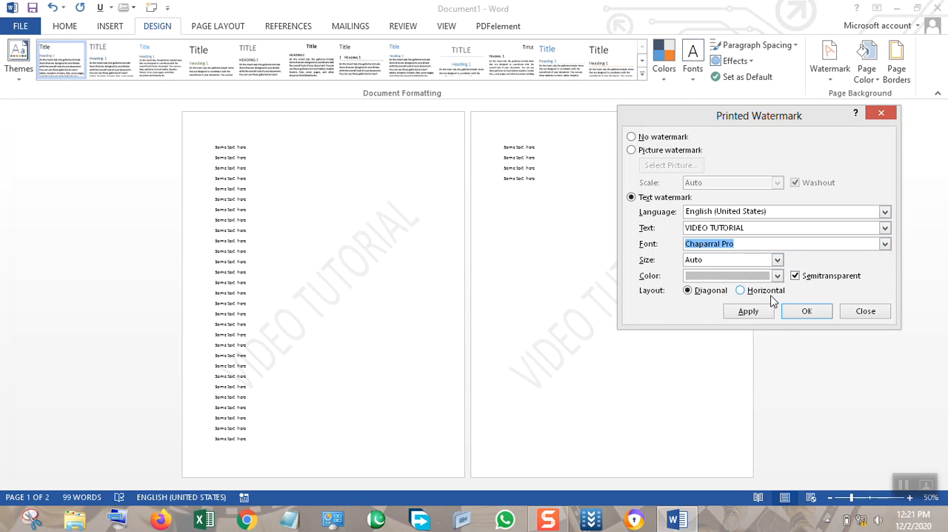
pyautogui.click(760, 317)
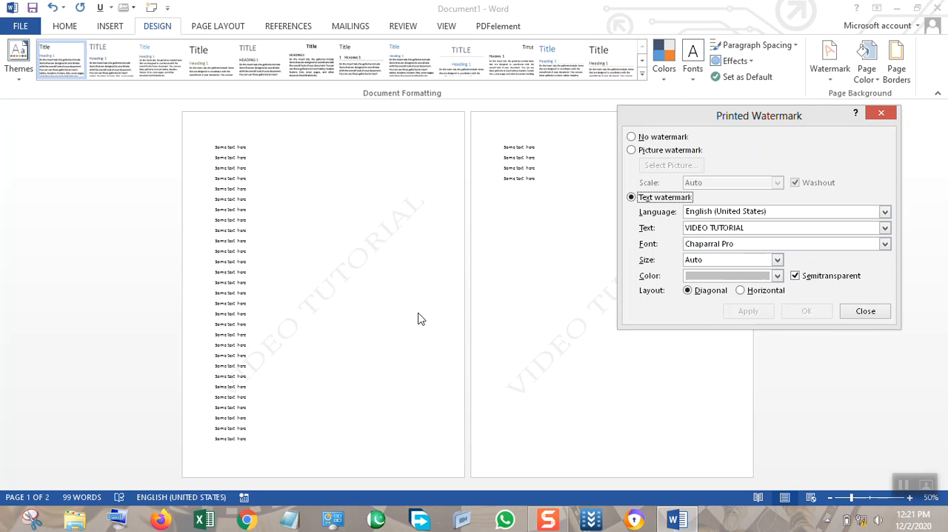
# Keep the text watermark's size on Auto and apply the orange theme color to it.
pyautogui.click(777, 260)
pyautogui.click(742, 273)
pyautogui.click(718, 276)
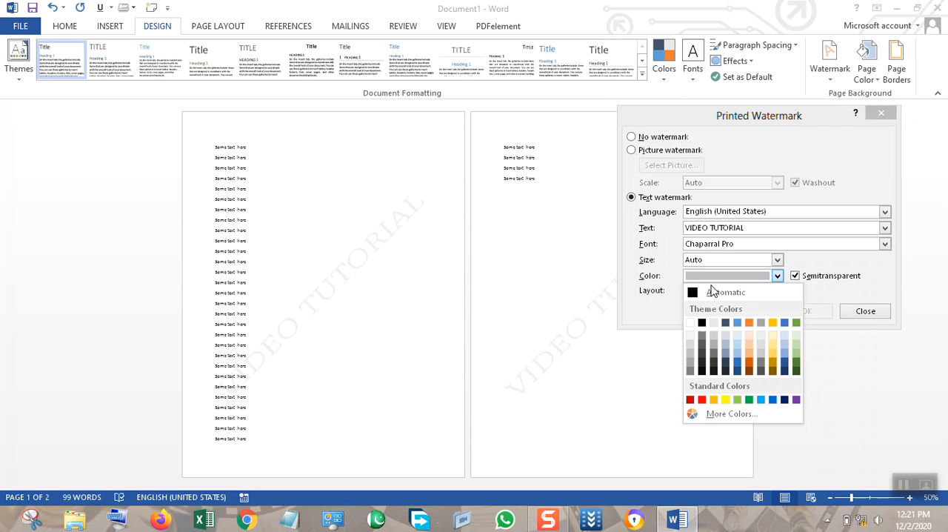
pyautogui.click(749, 322)
pyautogui.click(748, 311)
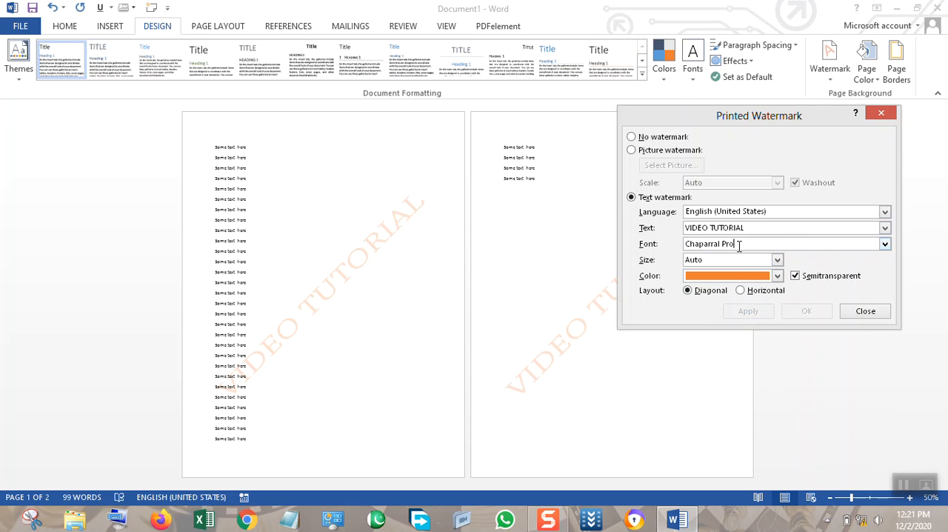
# Set the text watermark's font to TIME and close the watermark settings.
pyautogui.moveTo(738, 243); pyautogui.dragTo(689, 244)
pyautogui.write('T')
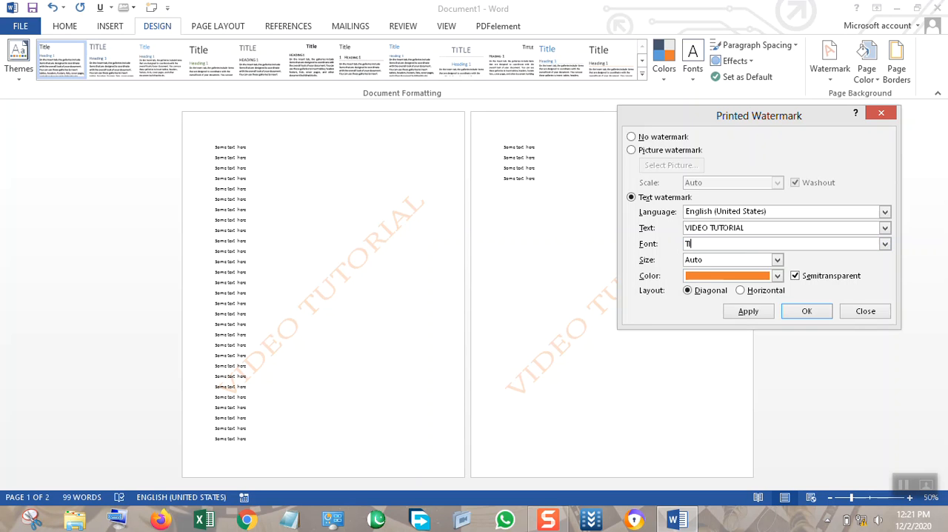
pyautogui.write('IME')
pyautogui.click(865, 310)
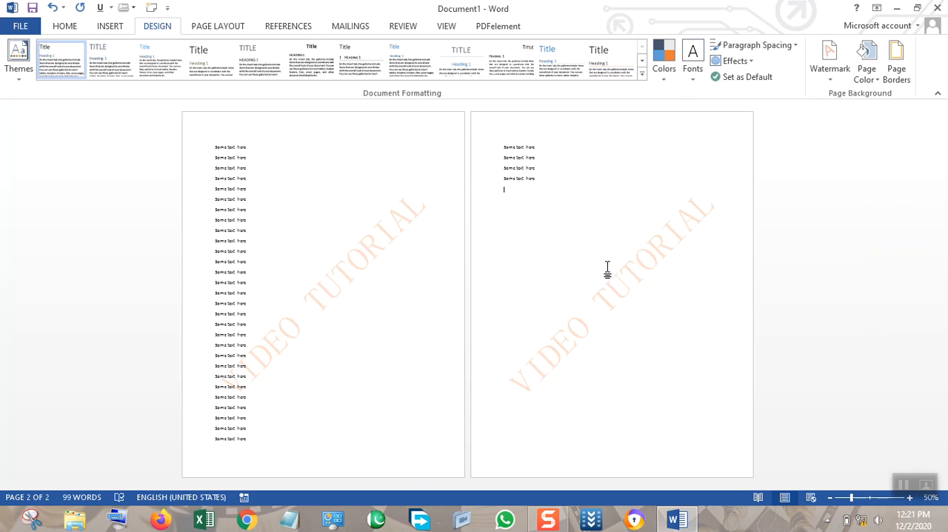
# Remove the VIDEO TUTORIAL watermark using the custom watermark settings and close them.
pyautogui.click(830, 82)
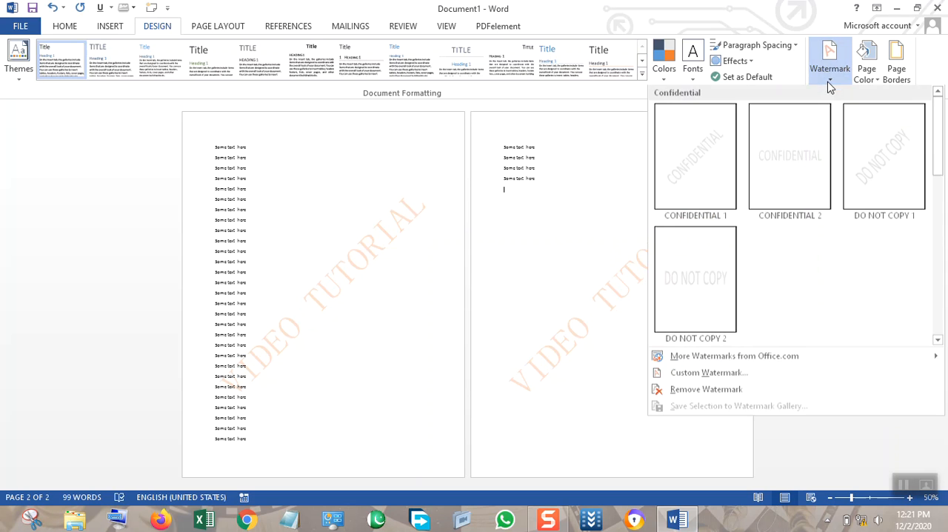
pyautogui.click(721, 377)
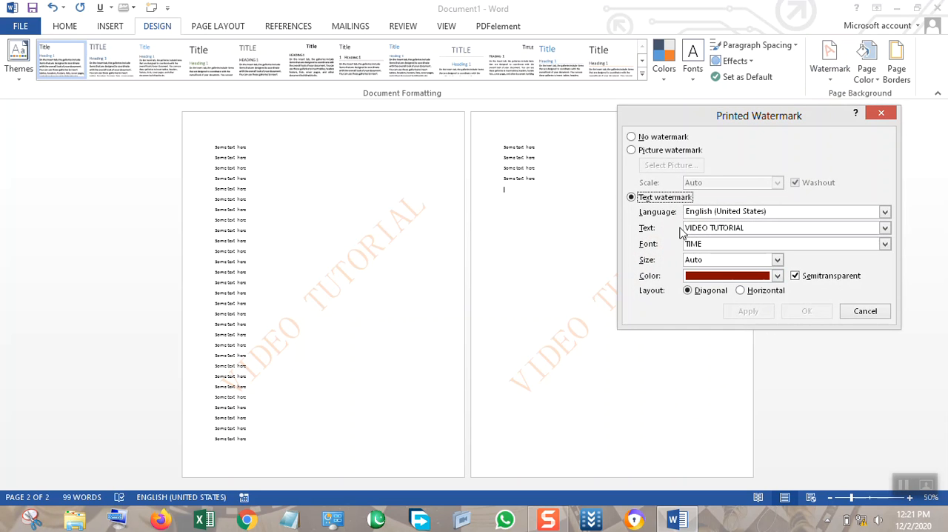
pyautogui.click(654, 138)
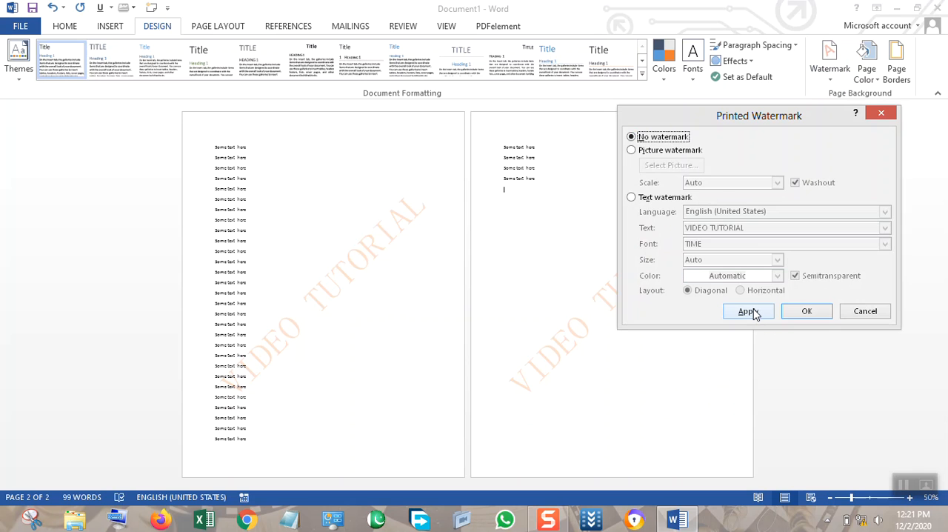
pyautogui.click(754, 314)
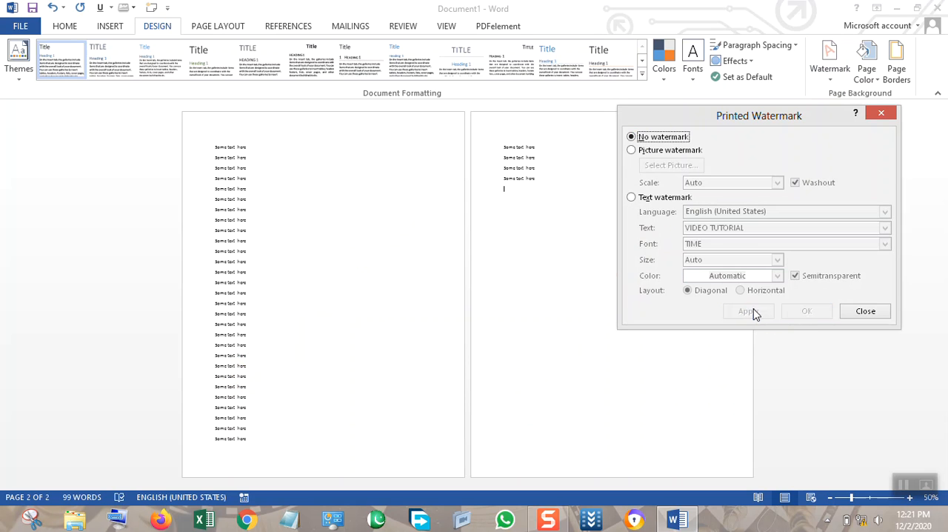
pyautogui.press('Escape')
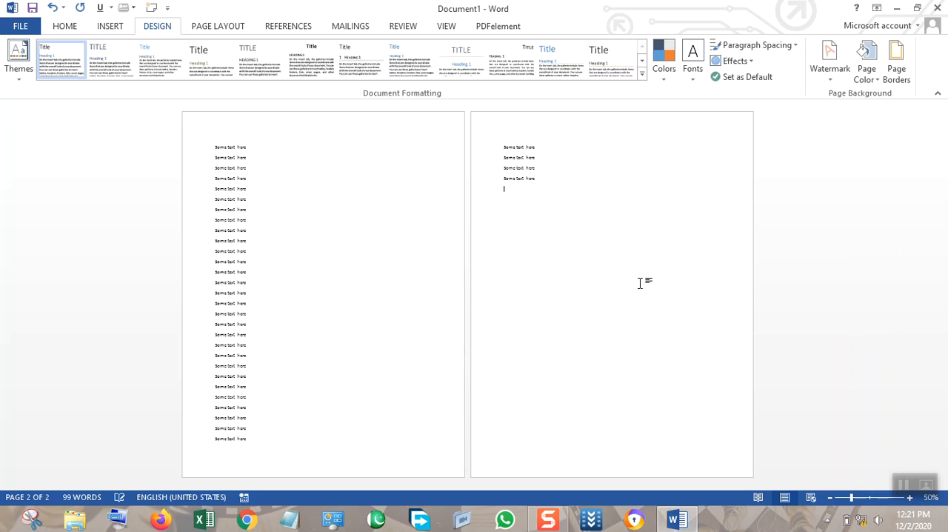
# Set the page color to the standard Orange and insert blank pages to extend the document to five pages.
pyautogui.click(866, 68)
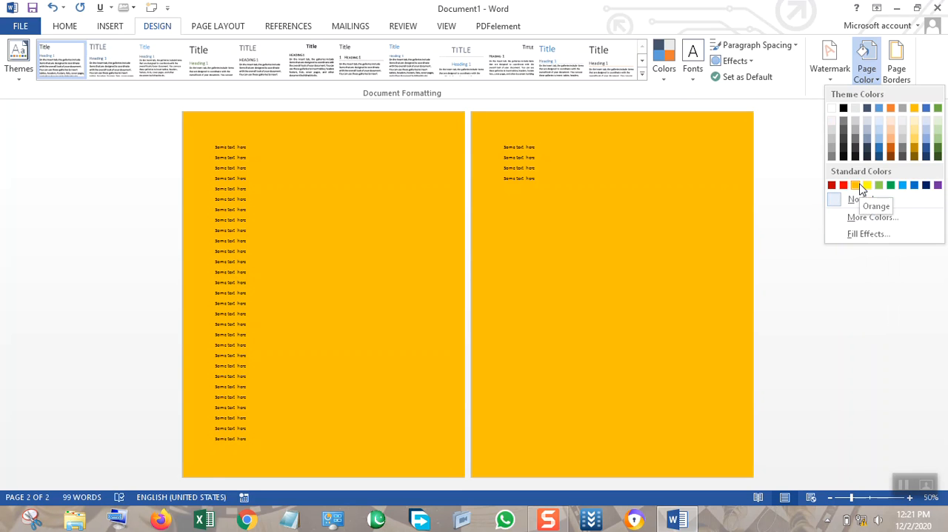
pyautogui.click(859, 187)
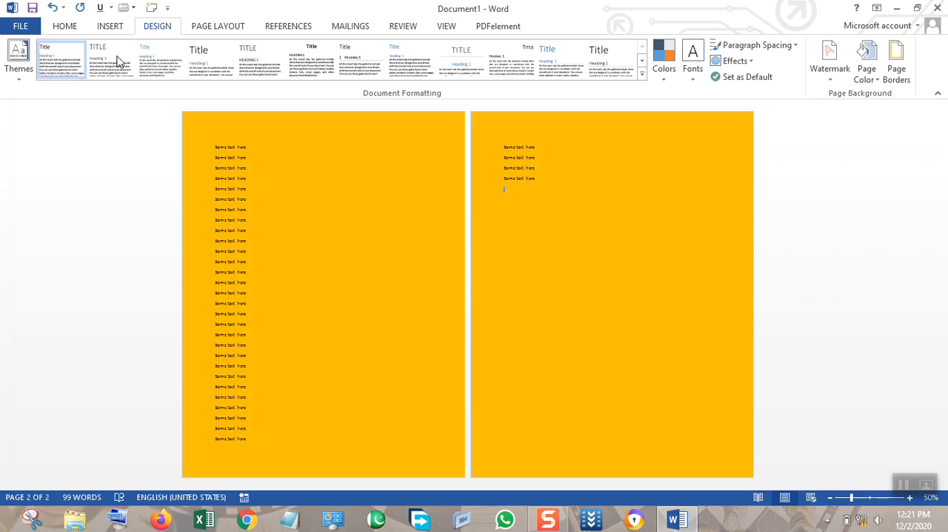
pyautogui.click(107, 28)
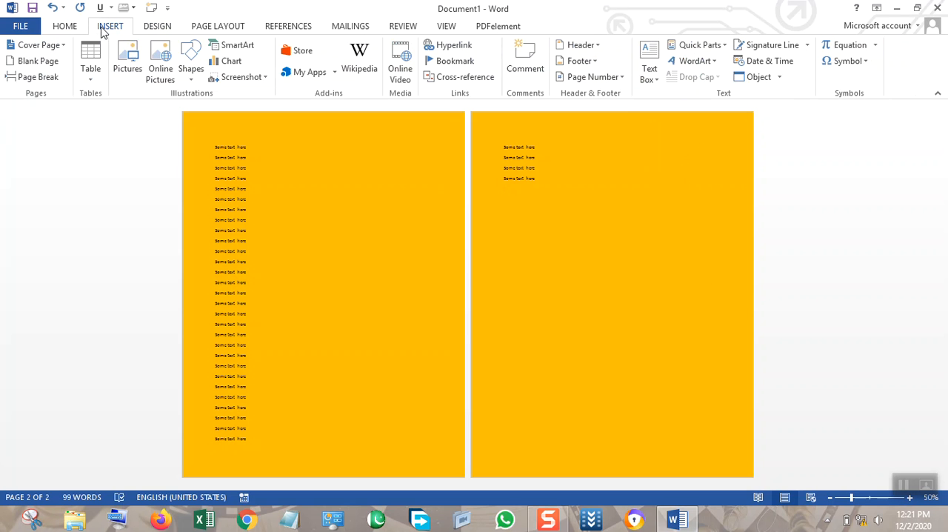
pyautogui.click(39, 62)
pyautogui.click(840, 499)
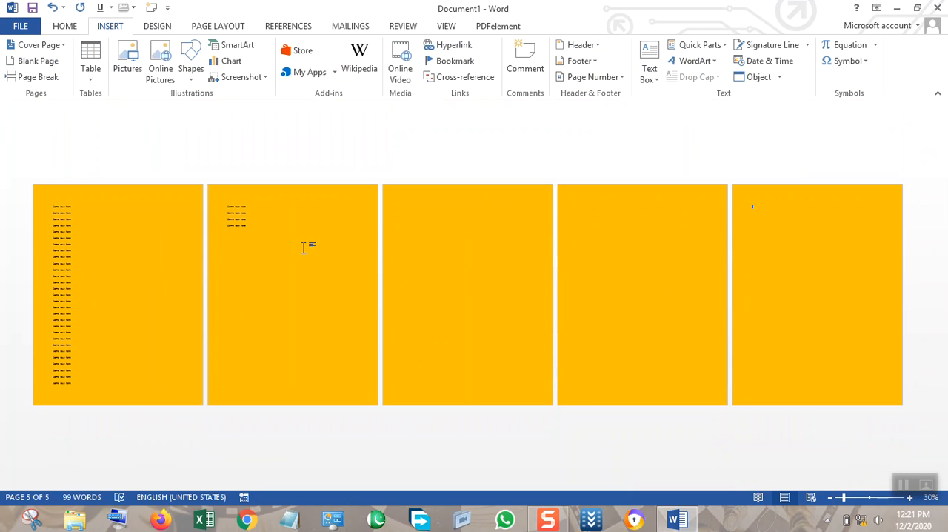
# Change the page color to a custom light blue with RGB values 180, 245, 254.
pyautogui.click(157, 27)
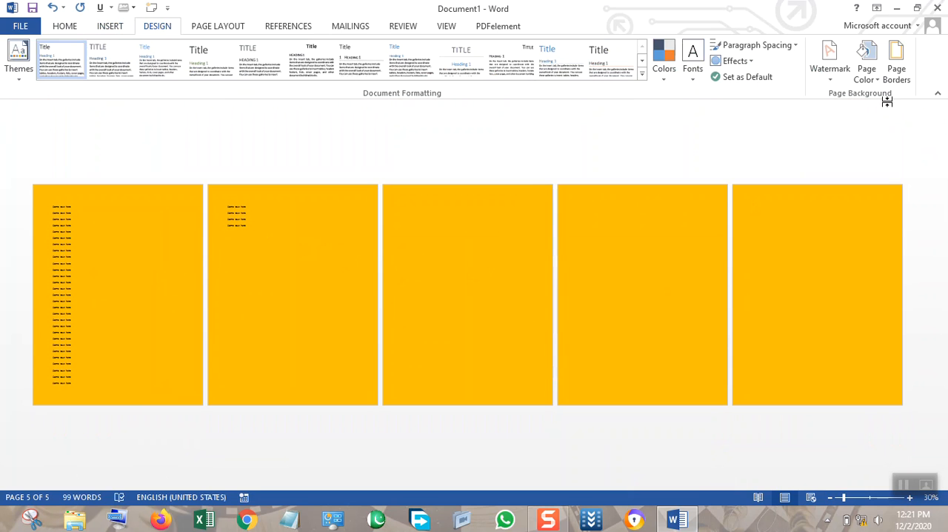
pyautogui.click(871, 84)
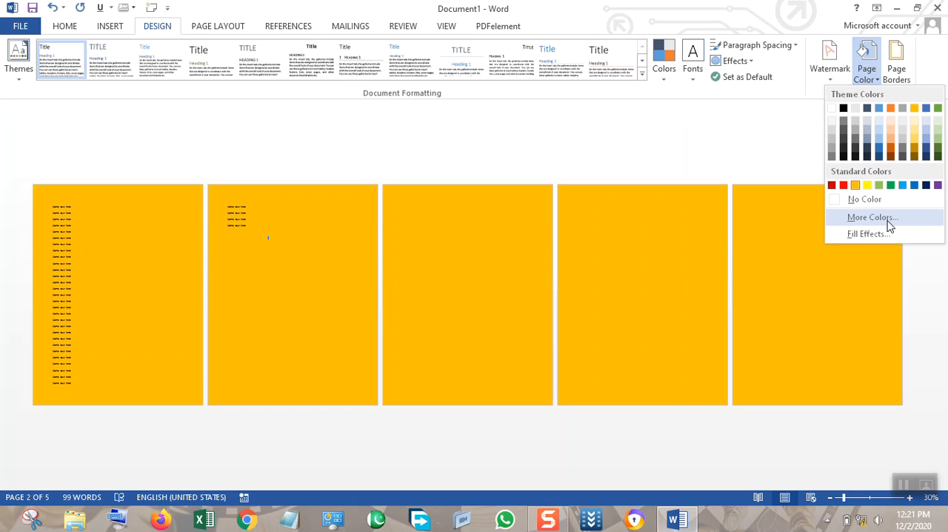
pyautogui.click(888, 223)
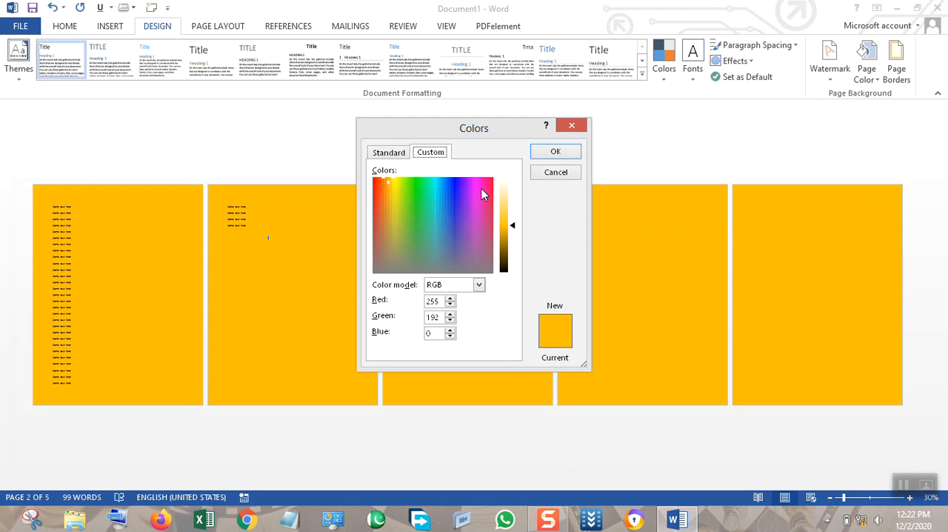
pyautogui.click(435, 181)
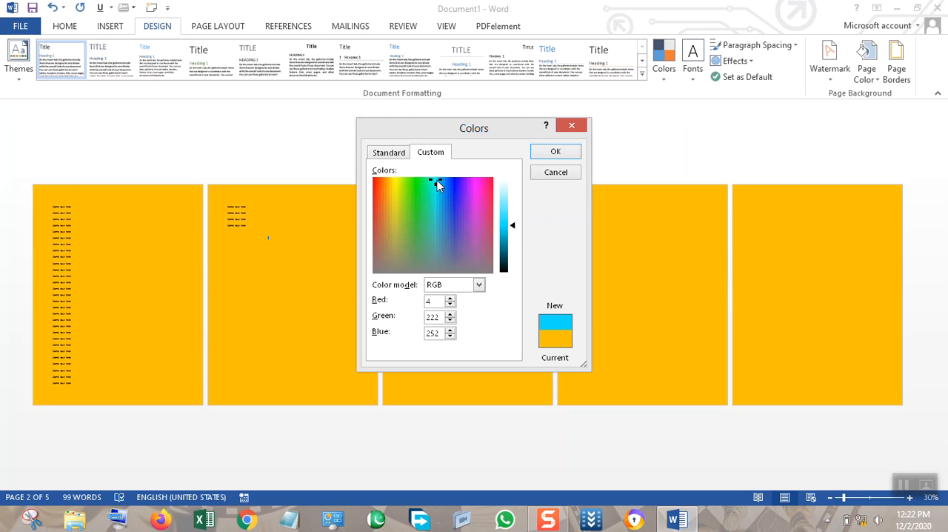
pyautogui.moveTo(514, 228); pyautogui.dragTo(513, 199)
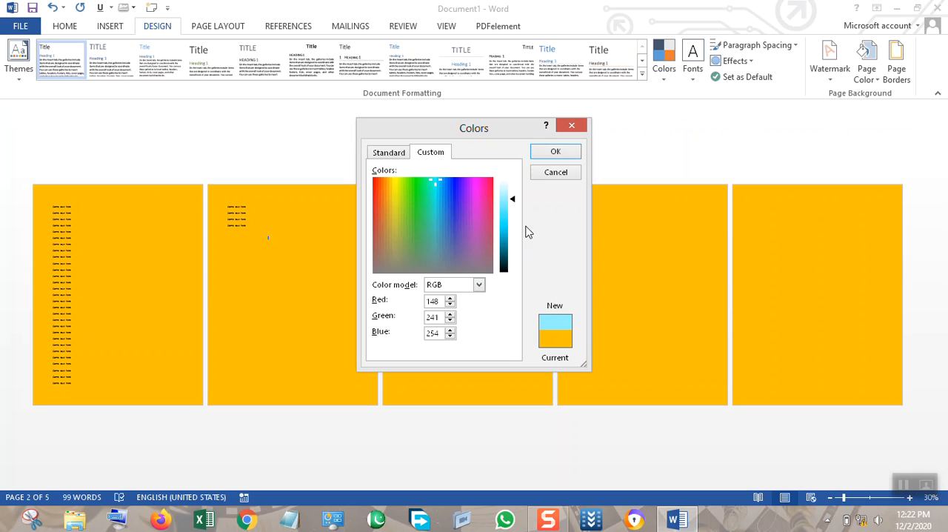
pyautogui.click(513, 194)
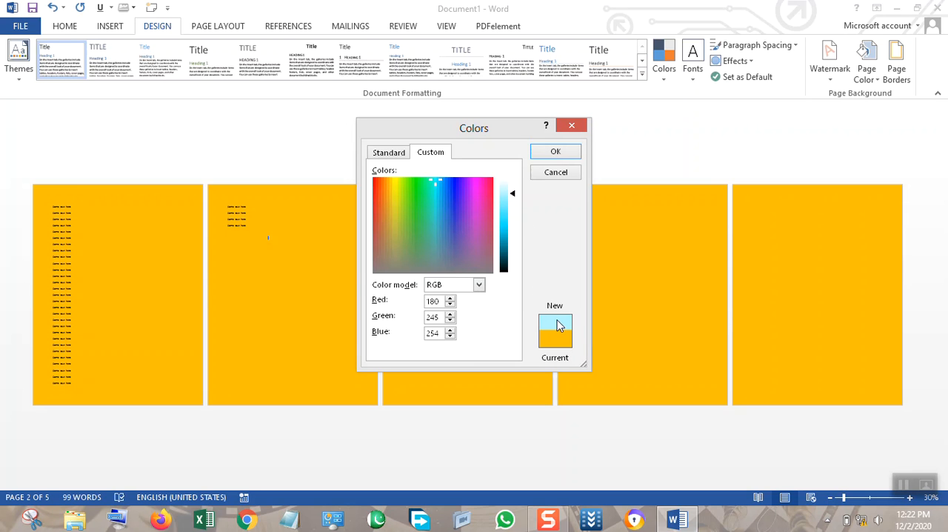
pyautogui.click(555, 151)
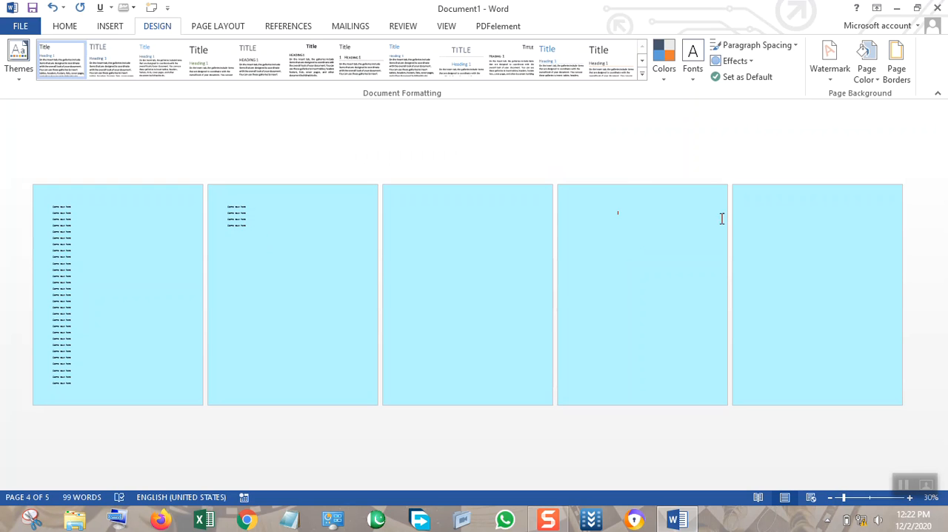
# Set up a two-color gradient page fill with black as Color 1 and standard red as Color 2.
pyautogui.click(865, 65)
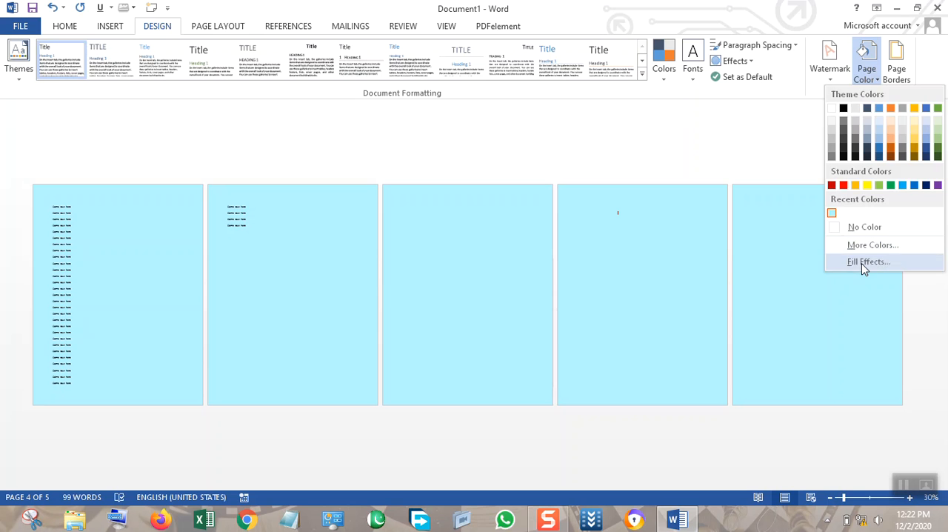
pyautogui.click(863, 262)
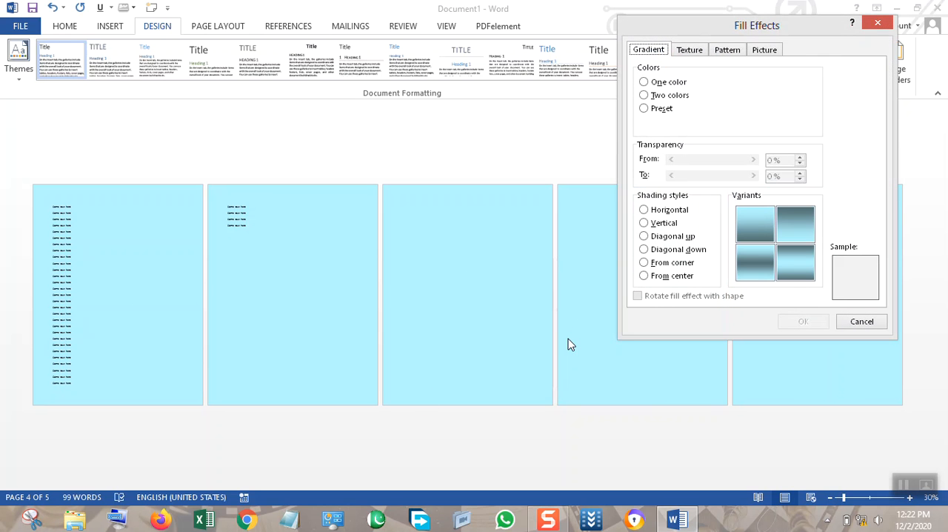
pyautogui.click(669, 85)
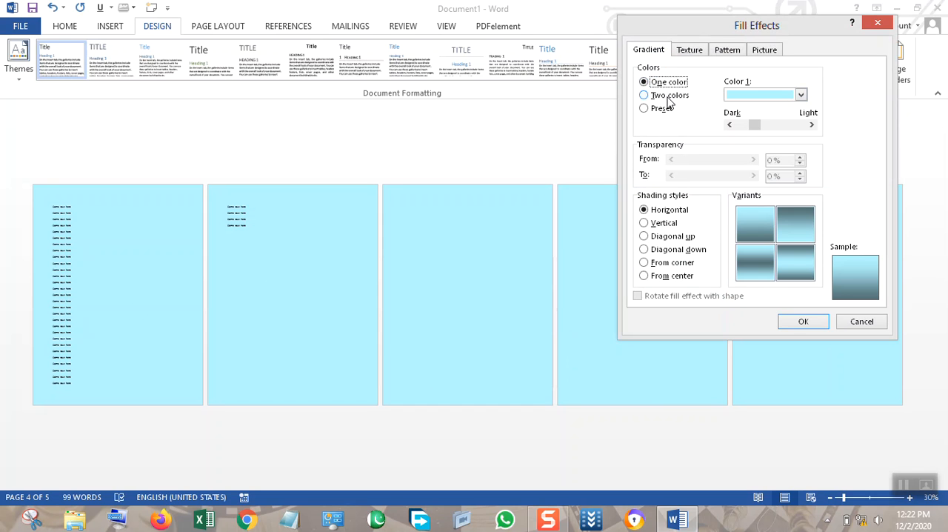
pyautogui.click(668, 97)
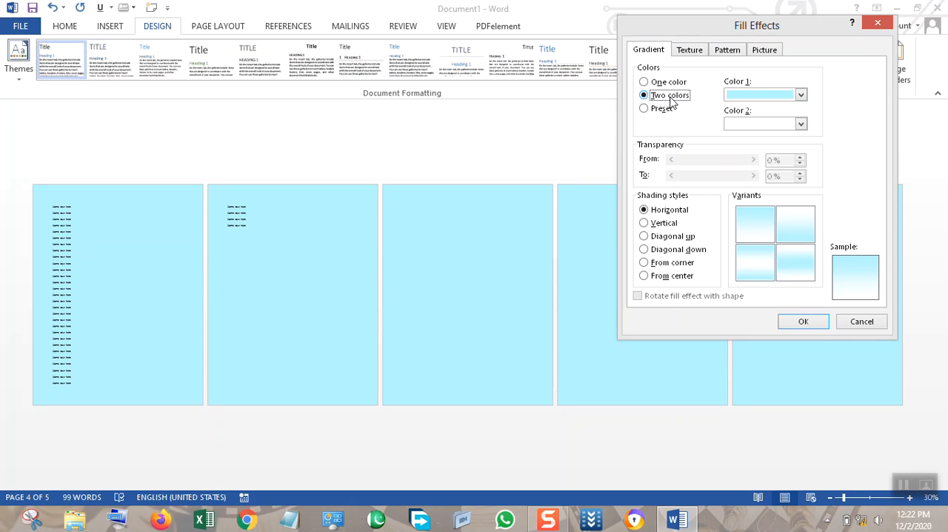
pyautogui.click(783, 99)
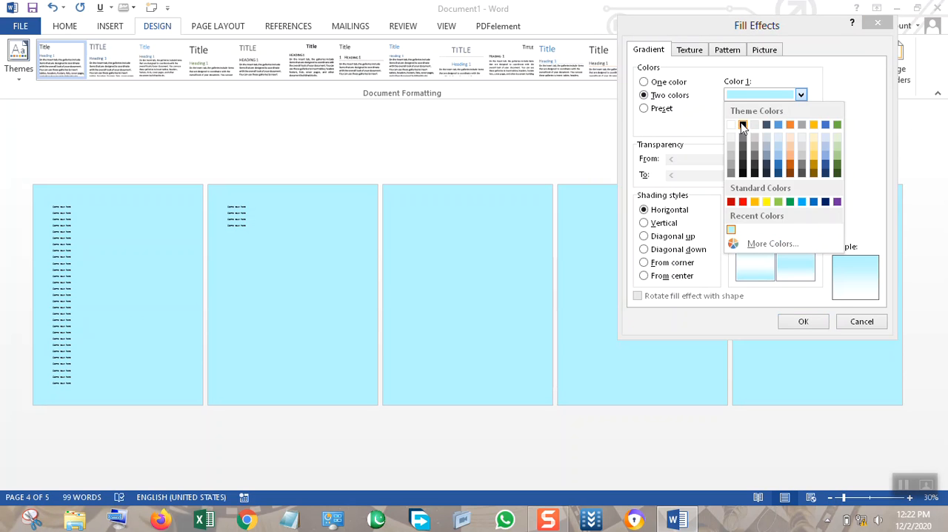
pyautogui.click(740, 124)
pyautogui.click(762, 121)
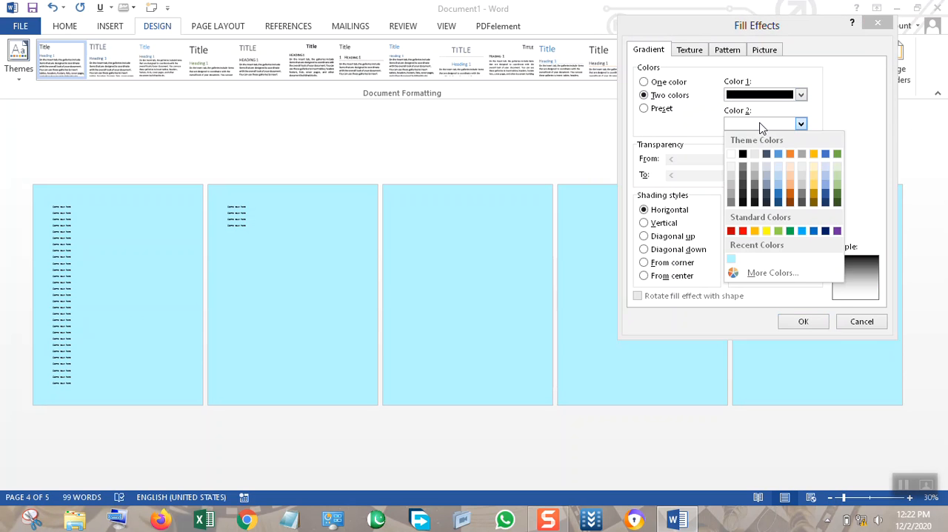
pyautogui.click(743, 231)
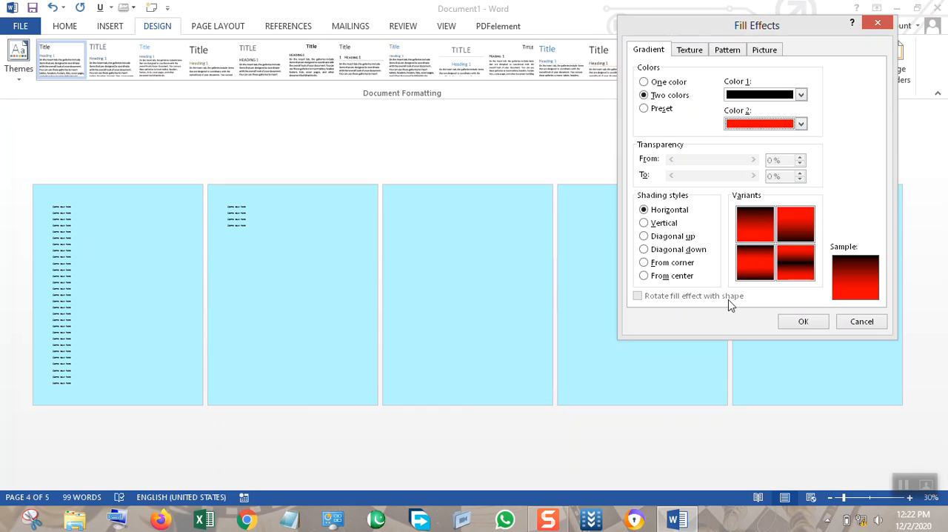
# Try the gradient's variants and shading styles, choose From center and apply the gradient to the pages.
pyautogui.click(795, 224)
pyautogui.click(756, 260)
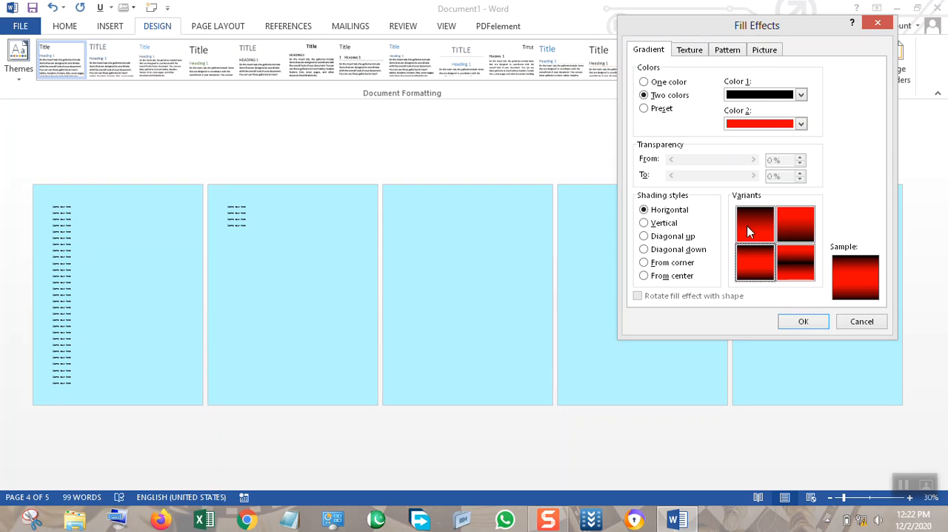
pyautogui.click(675, 231)
pyautogui.click(670, 237)
pyautogui.click(673, 250)
pyautogui.click(676, 263)
pyautogui.click(680, 276)
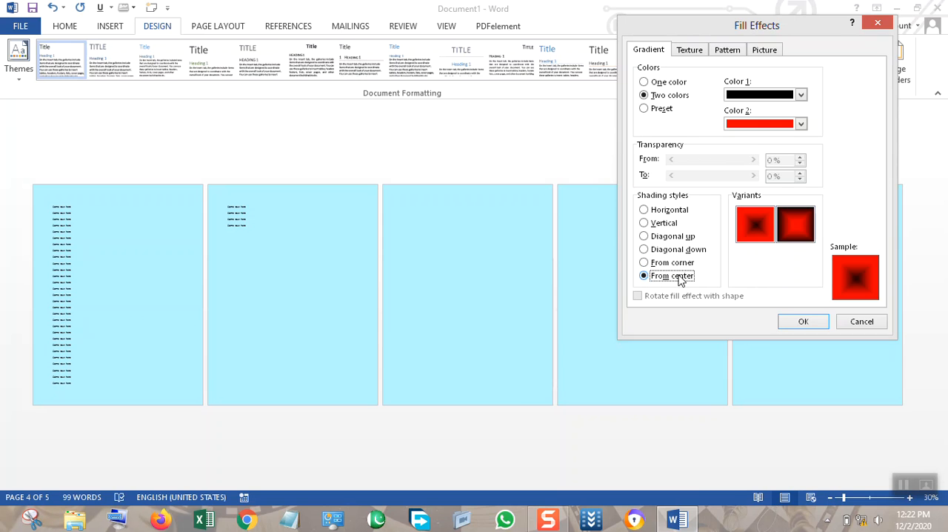
pyautogui.click(687, 266)
pyautogui.click(685, 275)
pyautogui.click(803, 322)
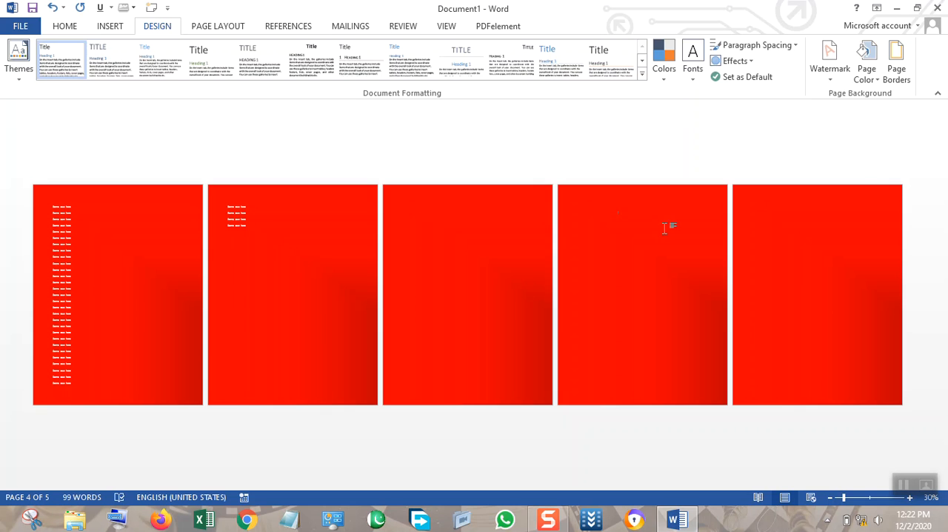
# Replace the page gradient with the Silver preset in the Diagonal down shading style and apply it.
pyautogui.click(866, 71)
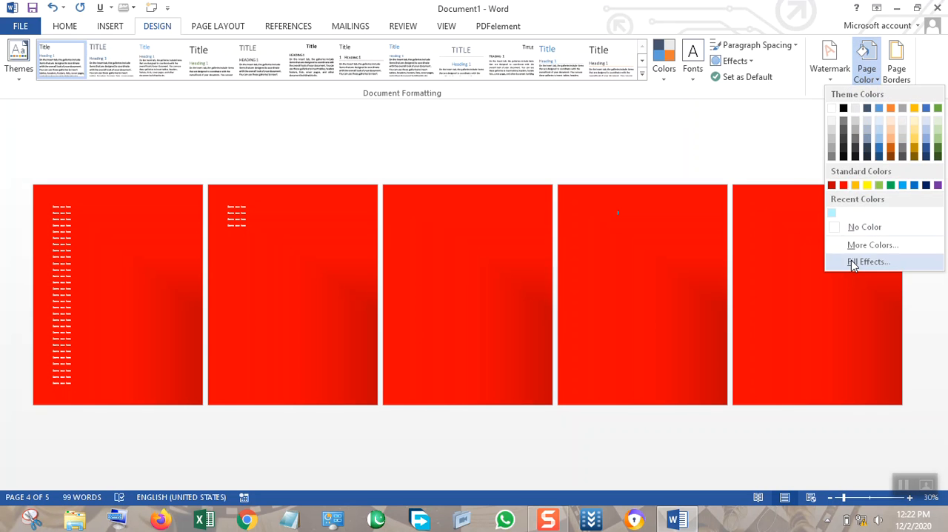
pyautogui.click(851, 262)
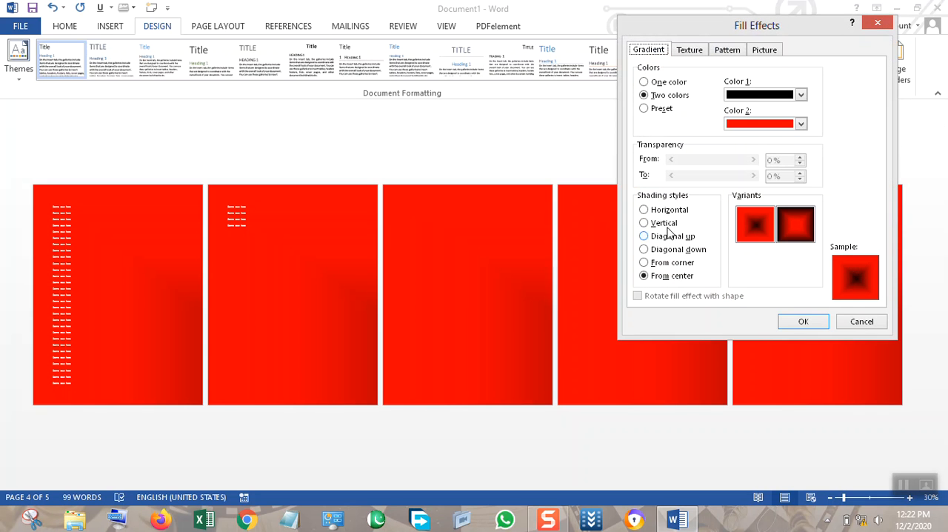
pyautogui.click(661, 108)
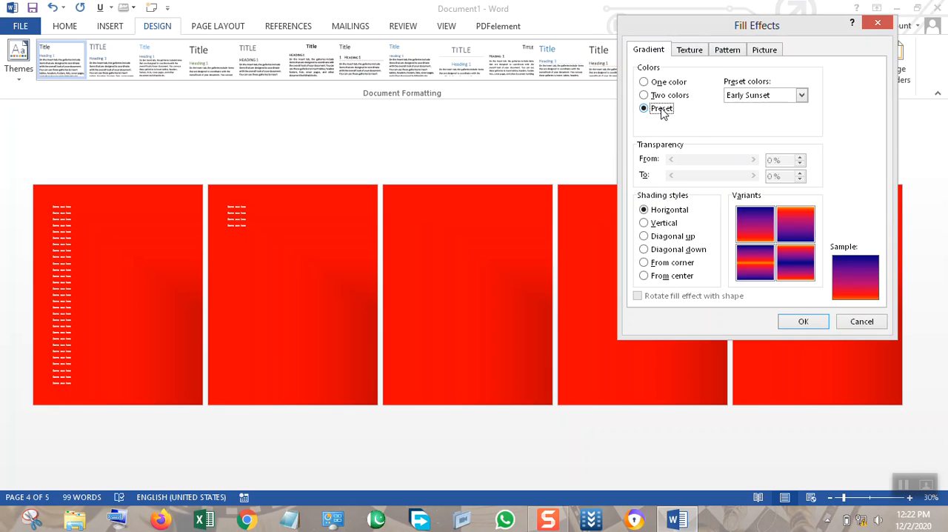
pyautogui.click(801, 94)
pyautogui.moveTo(802, 121); pyautogui.dragTo(800, 142)
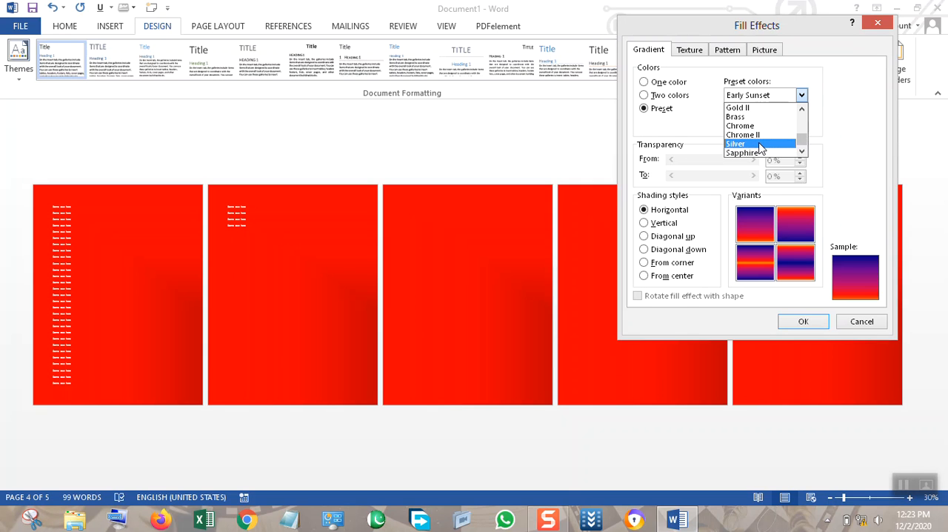
pyautogui.click(759, 144)
pyautogui.click(769, 242)
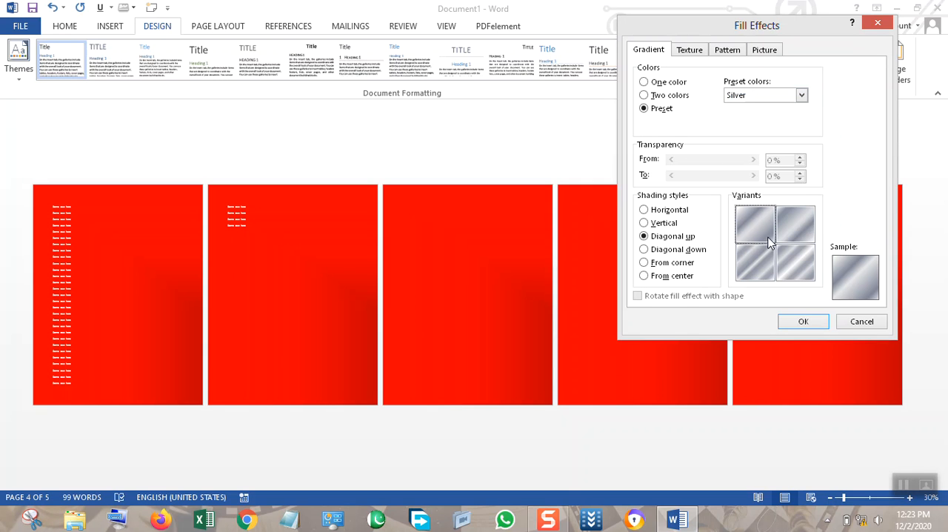
pyautogui.click(665, 252)
pyautogui.click(805, 326)
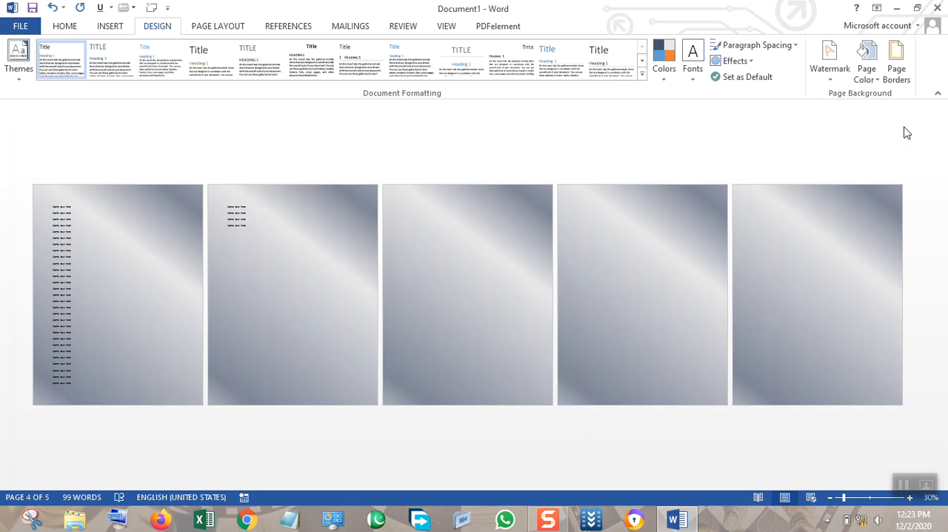
# Browse the page fill textures and apply the Sand texture as the page background.
pyautogui.click(866, 76)
pyautogui.click(864, 265)
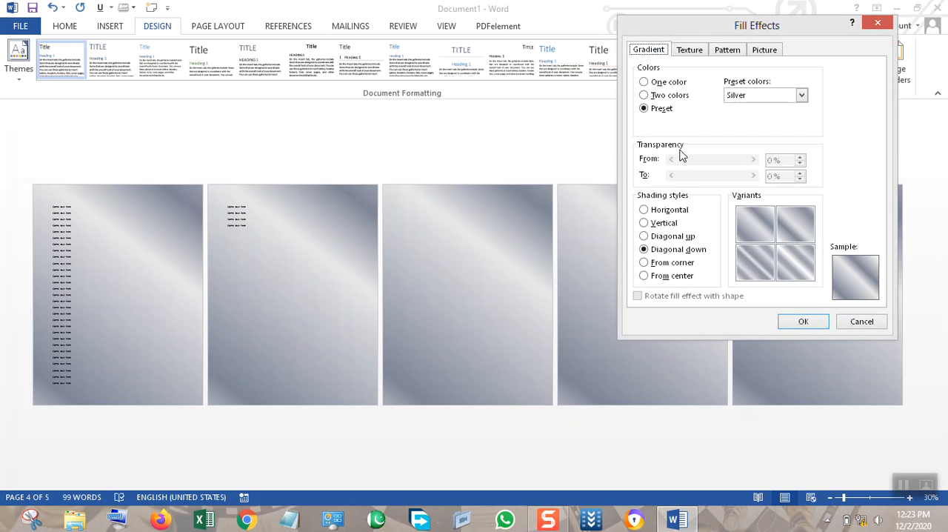
pyautogui.click(692, 52)
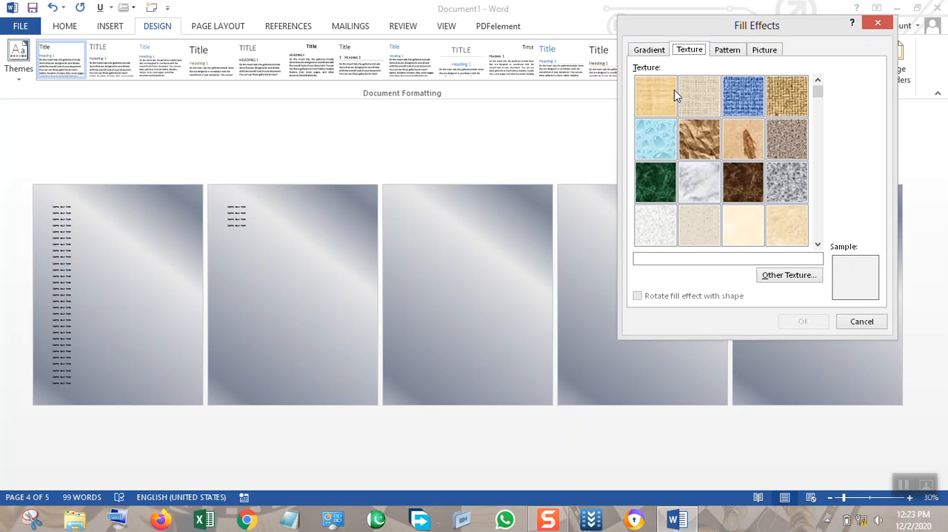
pyautogui.moveTo(813, 92); pyautogui.dragTo(817, 120)
pyautogui.click(817, 143)
pyautogui.click(818, 142)
pyautogui.click(802, 149)
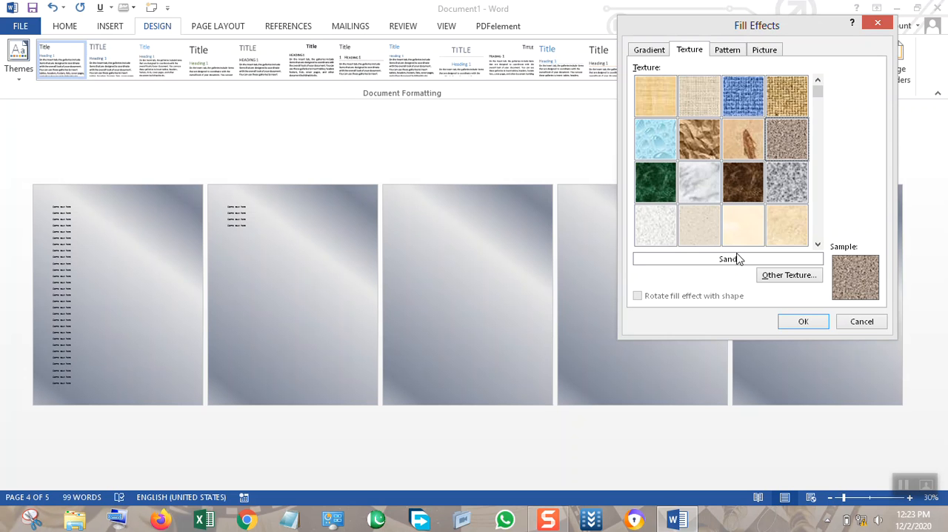
pyautogui.click(800, 324)
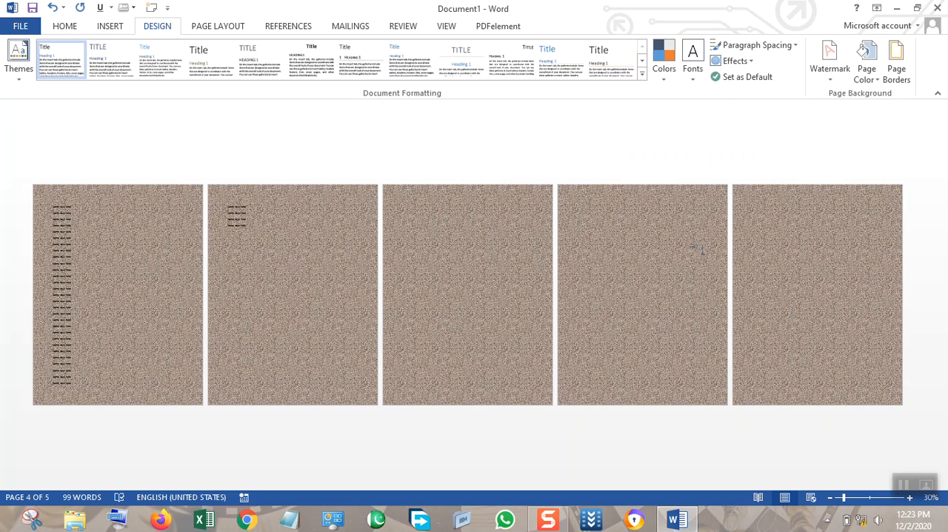
# Switch the page fill effect to a pattern and select Large checker board.
pyautogui.click(864, 75)
pyautogui.click(866, 261)
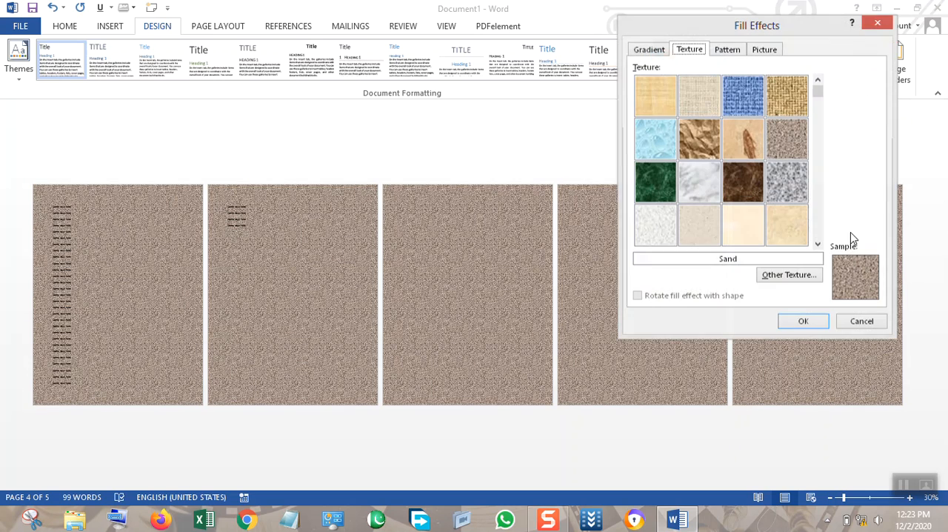
pyautogui.click(722, 52)
pyautogui.click(689, 131)
pyautogui.click(785, 119)
pyautogui.click(800, 139)
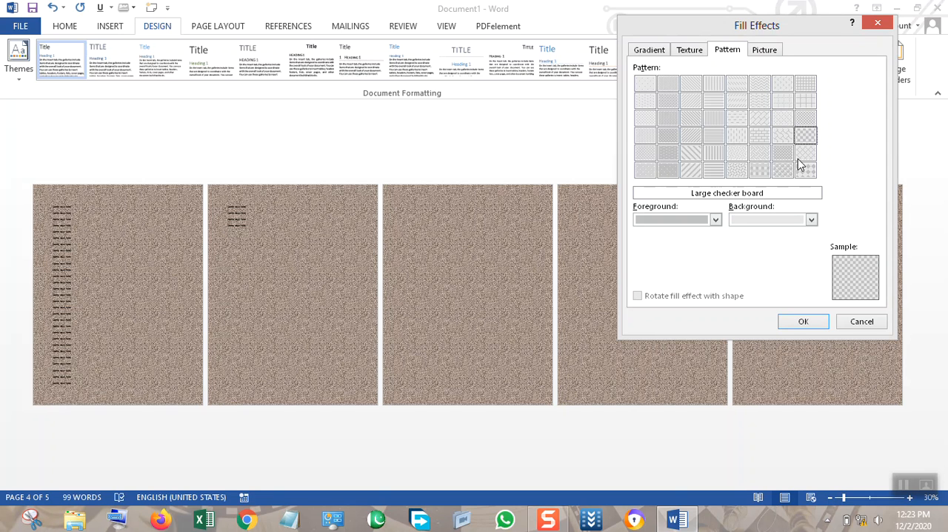
# Set the pattern's foreground color to orange and its background color to green.
pyautogui.click(700, 220)
pyautogui.click(696, 251)
pyautogui.click(757, 222)
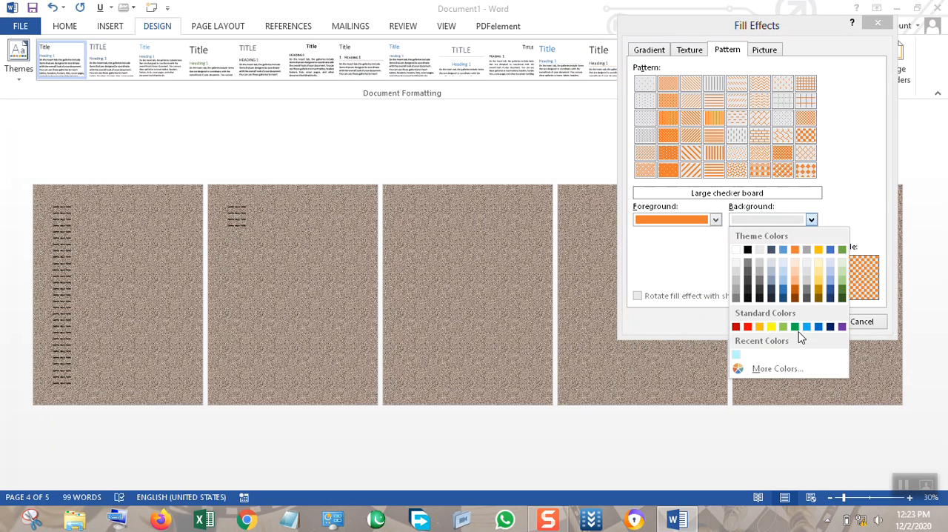
pyautogui.click(794, 326)
# Try the Solid diamond pattern, choose Wide downward diagonal instead and apply it as the page background.
pyautogui.click(784, 160)
pyautogui.click(804, 170)
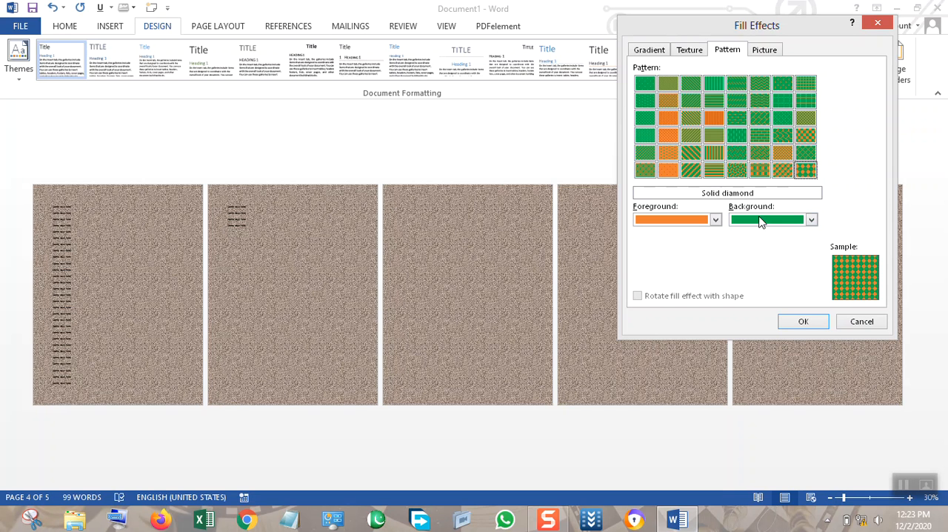
pyautogui.click(691, 153)
pyautogui.click(807, 319)
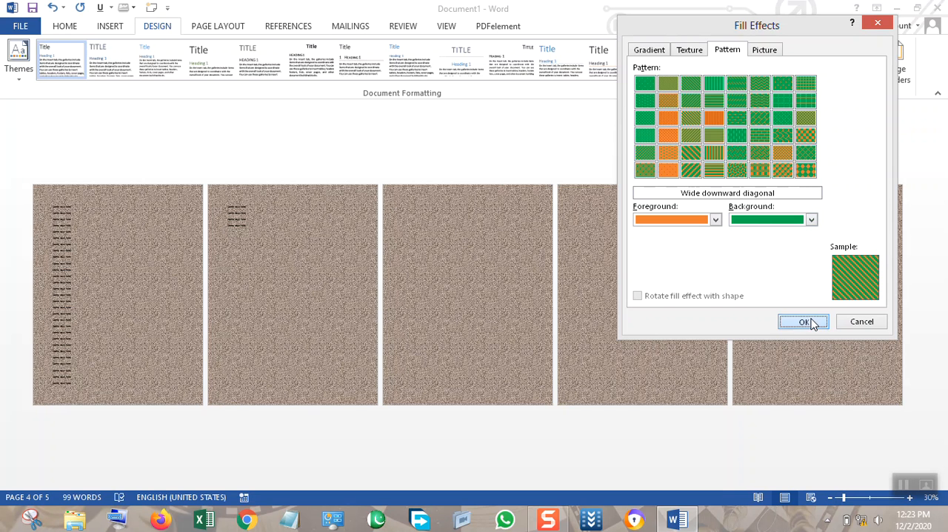
pyautogui.click(863, 498)
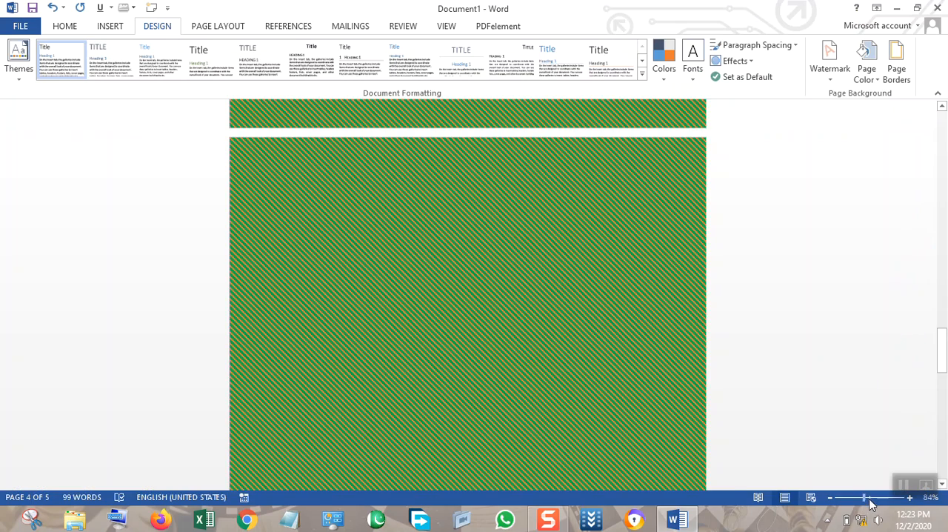
pyautogui.click(870, 497)
pyautogui.click(851, 498)
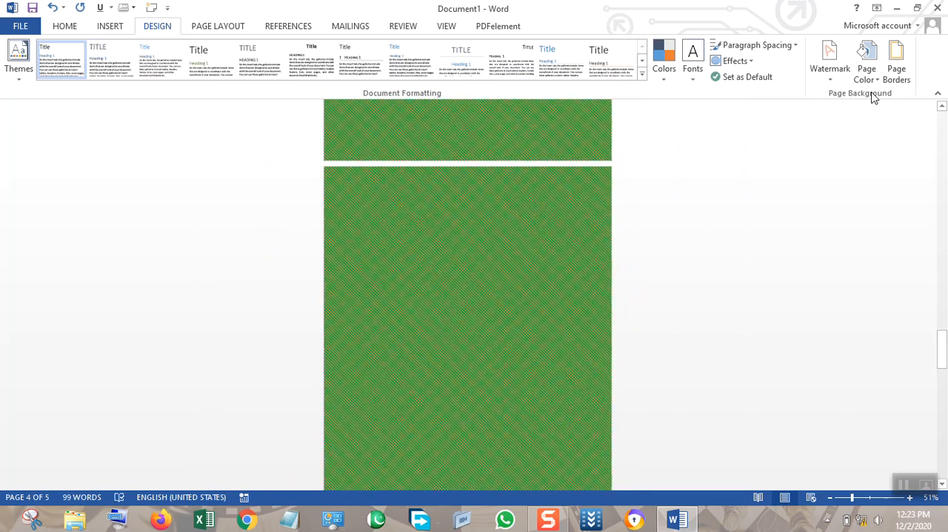
# Switch the page fill effect to a picture and work offline to browse the pictures stored on the computer.
pyautogui.click(867, 74)
pyautogui.click(866, 262)
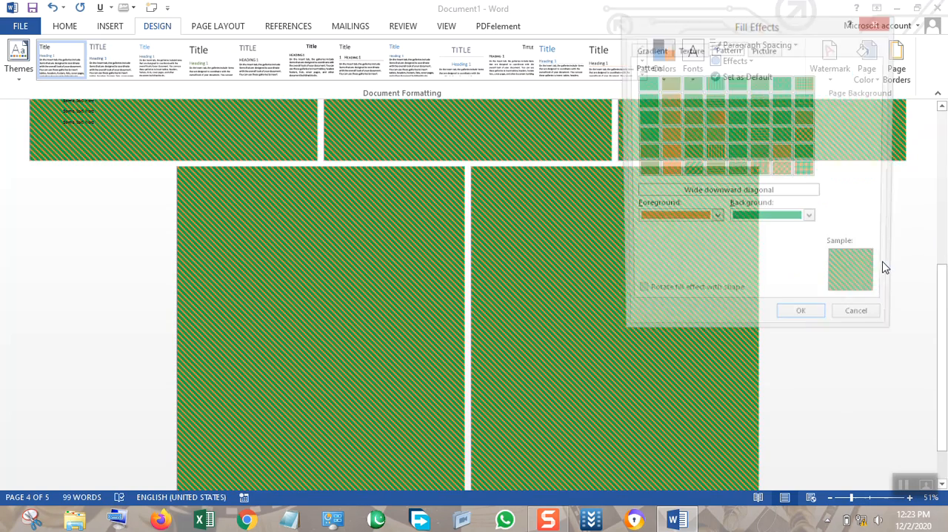
pyautogui.click(773, 57)
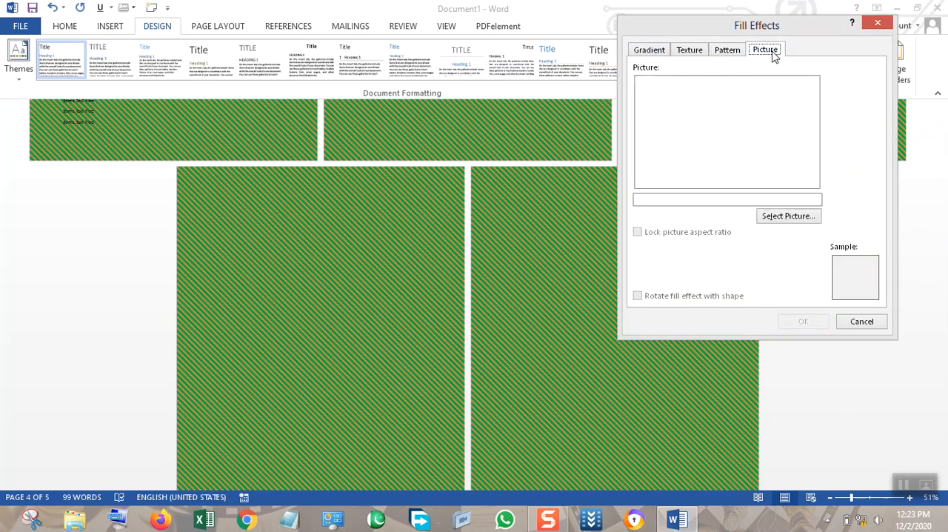
pyautogui.click(790, 217)
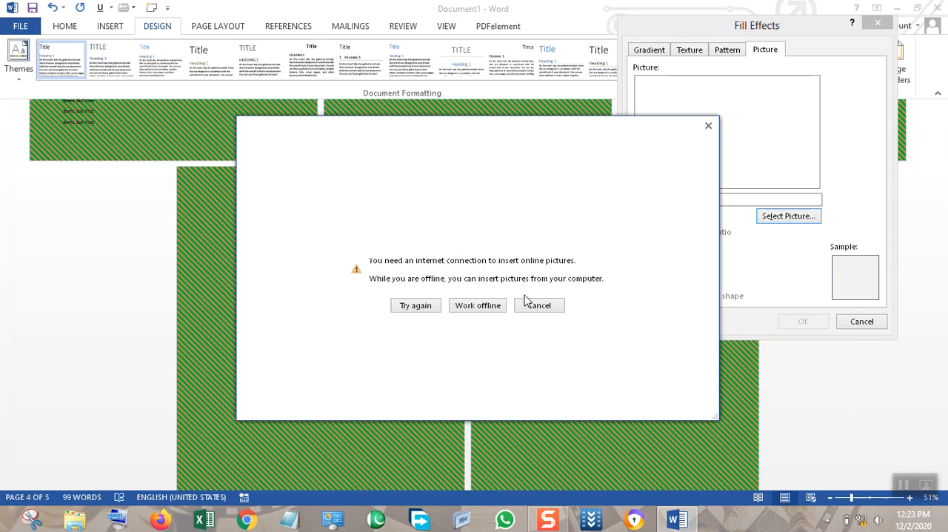
pyautogui.click(493, 308)
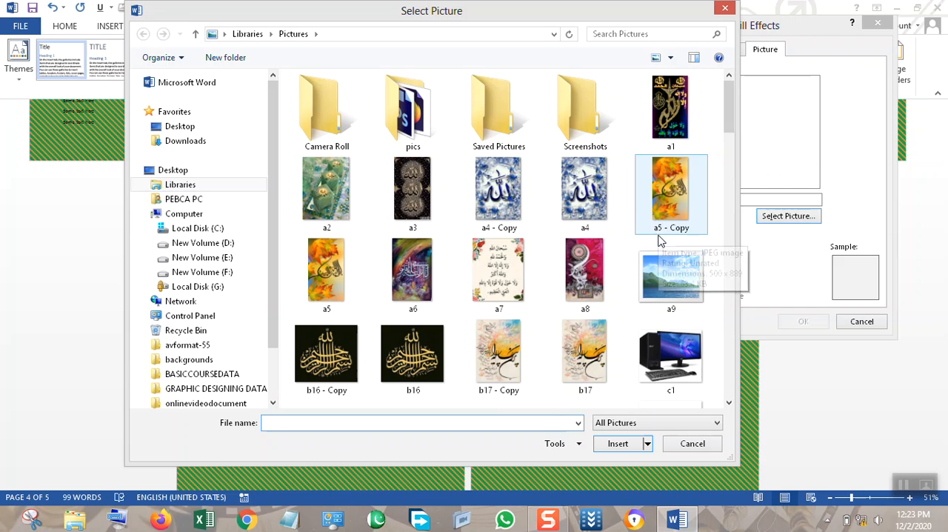
# Select the picture wwe-roman-reigns-wallpaper-hd-3 from the Pictures library and apply it as the page background.
pyautogui.moveTo(728, 113); pyautogui.dragTo(737, 374)
pyautogui.click(587, 145)
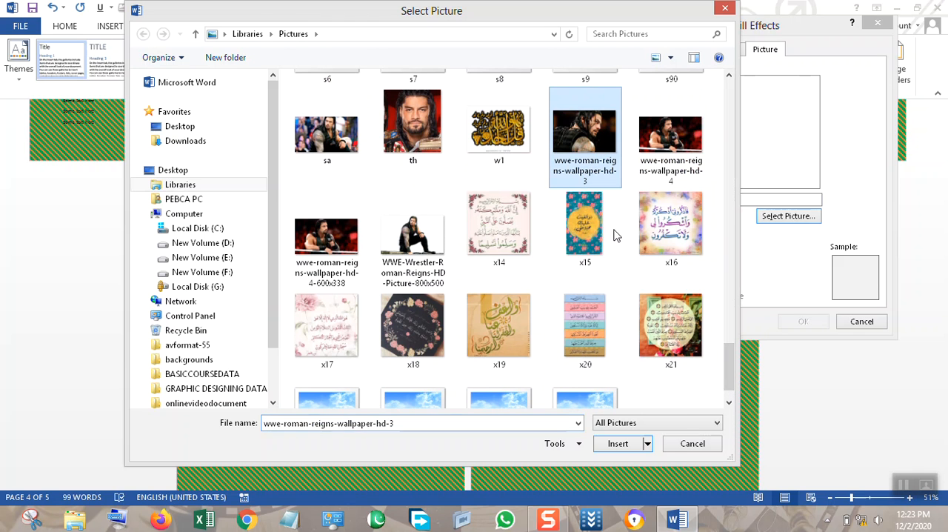
pyautogui.click(629, 443)
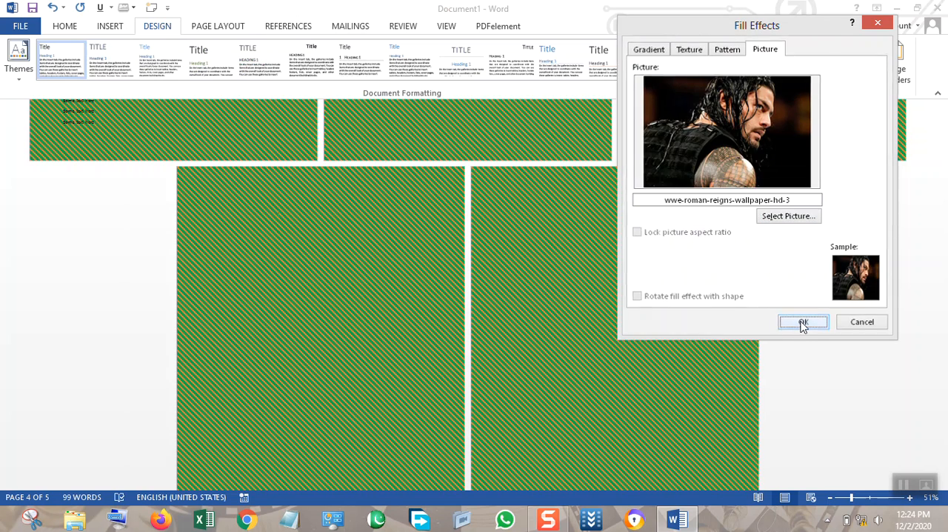
pyautogui.click(802, 323)
pyautogui.scroll(6, 742, 255)
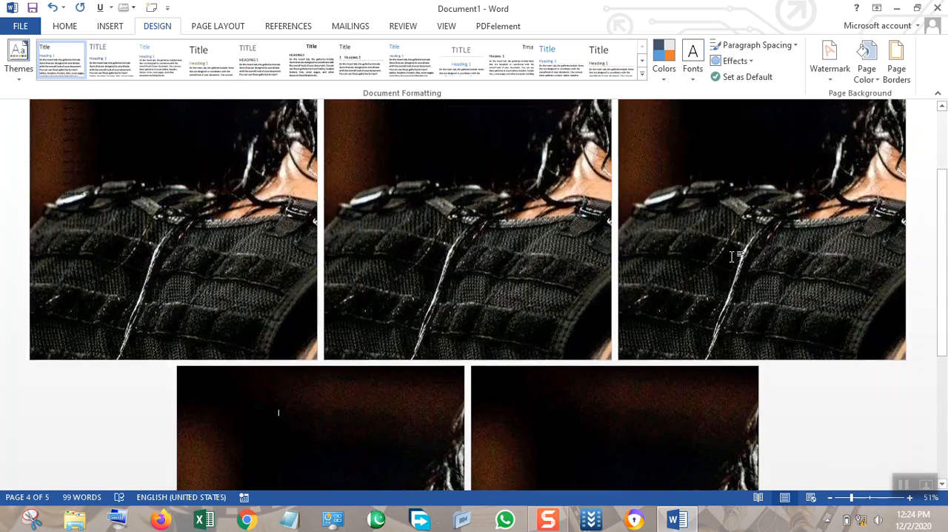
pyautogui.scroll(-5, 722, 250)
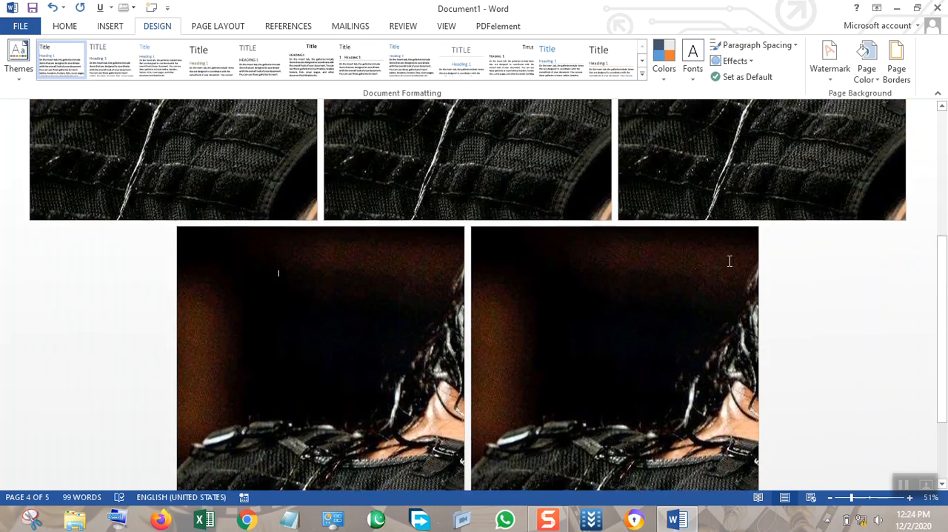
pyautogui.click(867, 68)
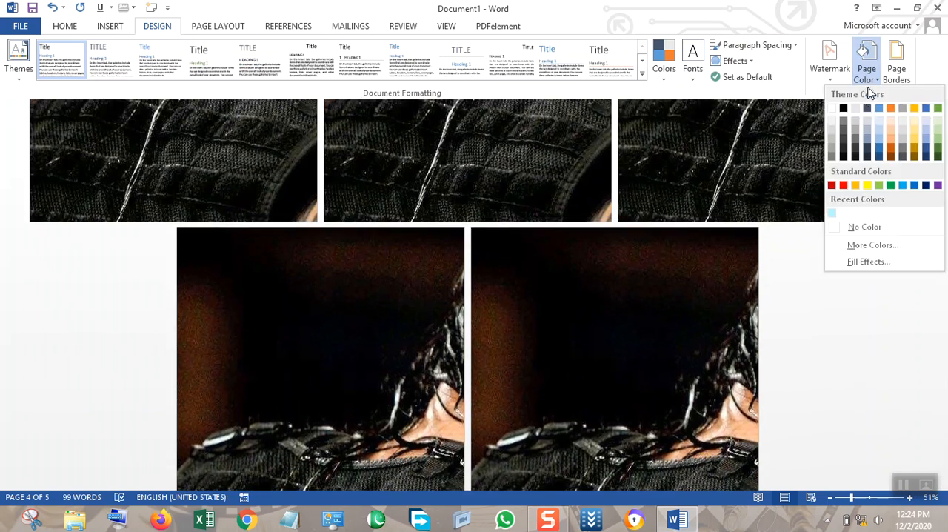
pyautogui.click(887, 259)
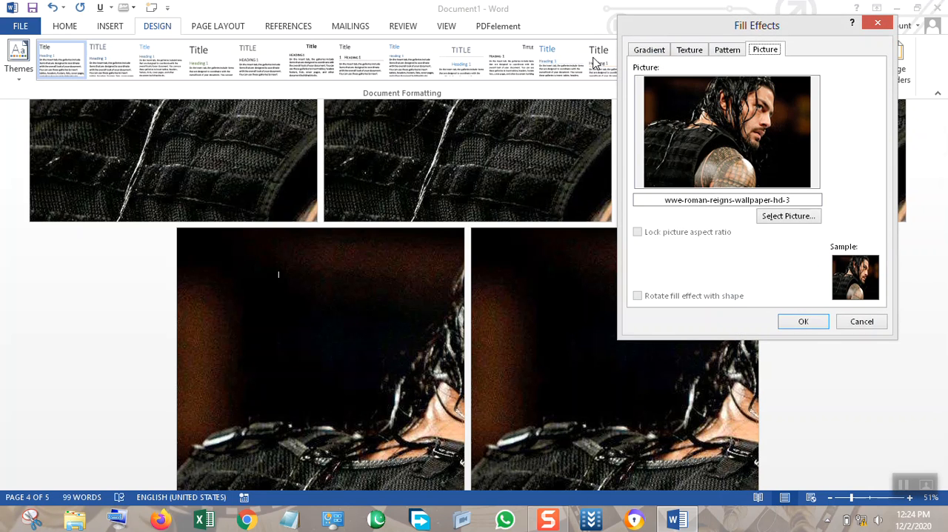
pyautogui.click(649, 52)
pyautogui.click(679, 83)
pyautogui.click(857, 325)
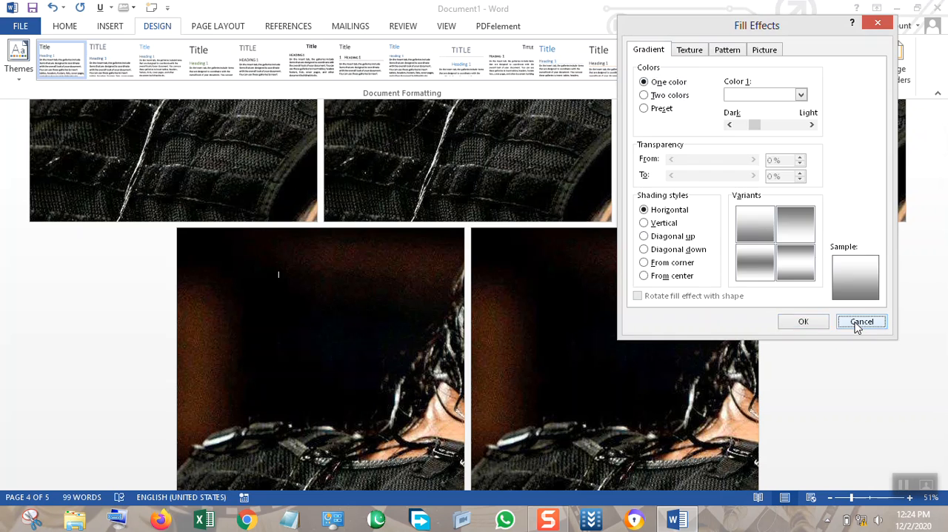
# Remove the page background by setting the page color to No Color.
pyautogui.click(867, 65)
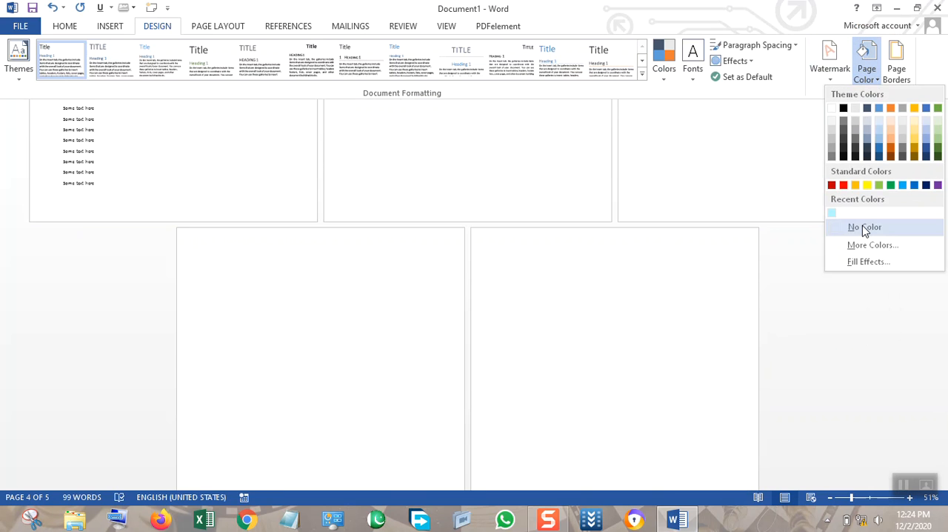
pyautogui.click(863, 227)
pyautogui.moveTo(942, 298); pyautogui.dragTo(942, 172)
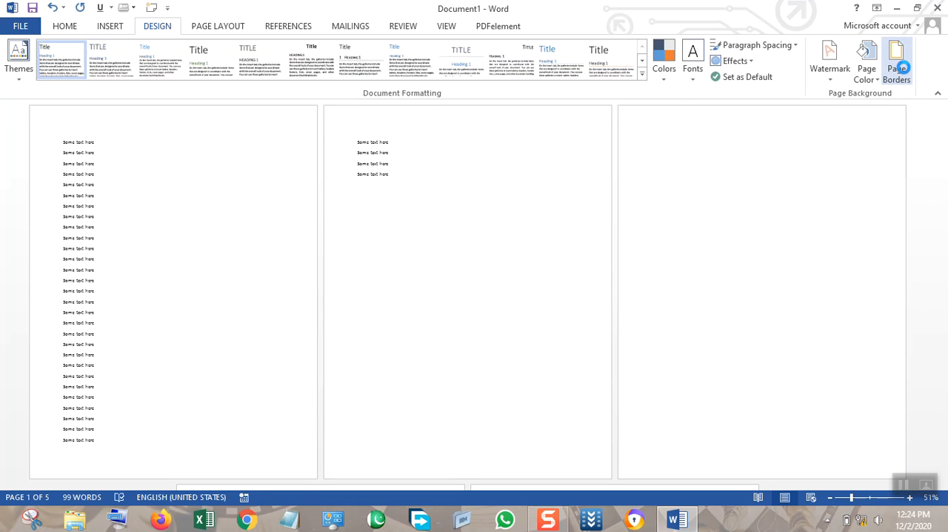
# View the Page Border settings, reaching them from the page background options and from the paragraph border options, without applying anything.
pyautogui.click(900, 69)
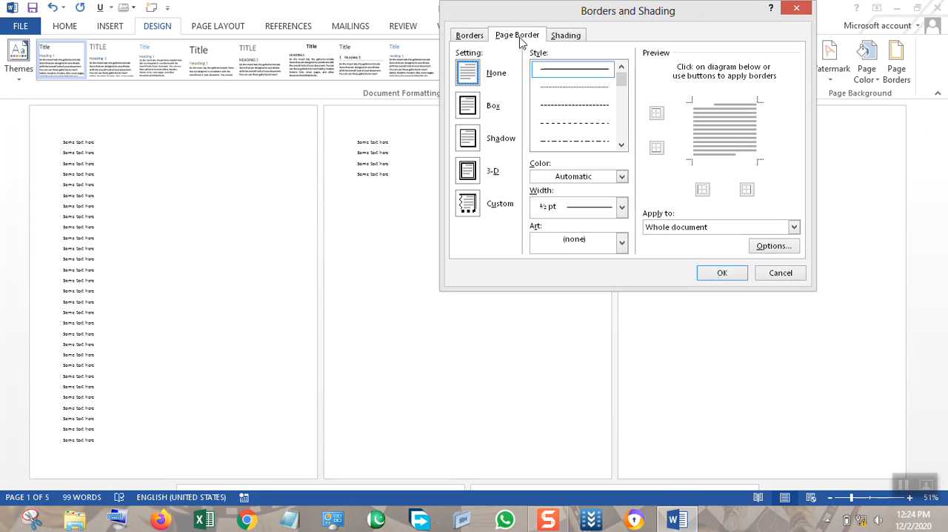
pyautogui.click(781, 277)
pyautogui.click(72, 26)
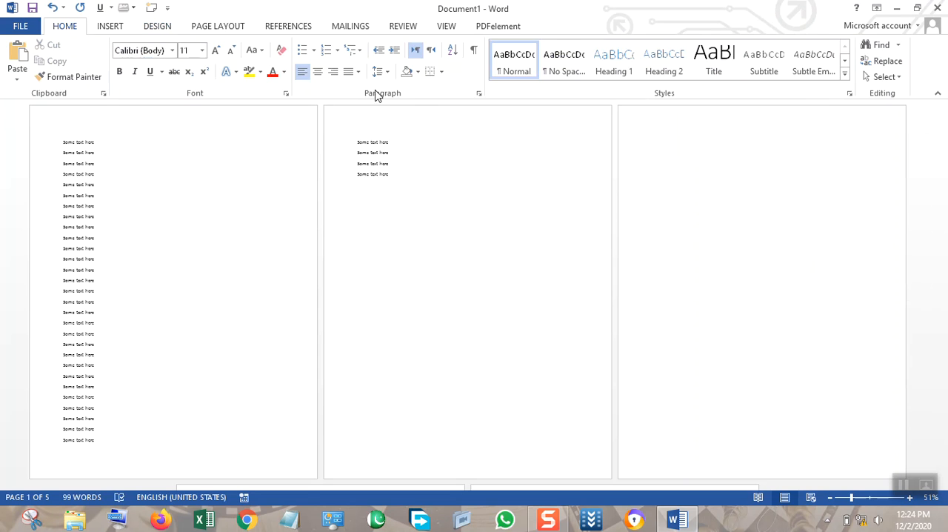
pyautogui.click(442, 72)
pyautogui.click(451, 344)
pyautogui.click(513, 38)
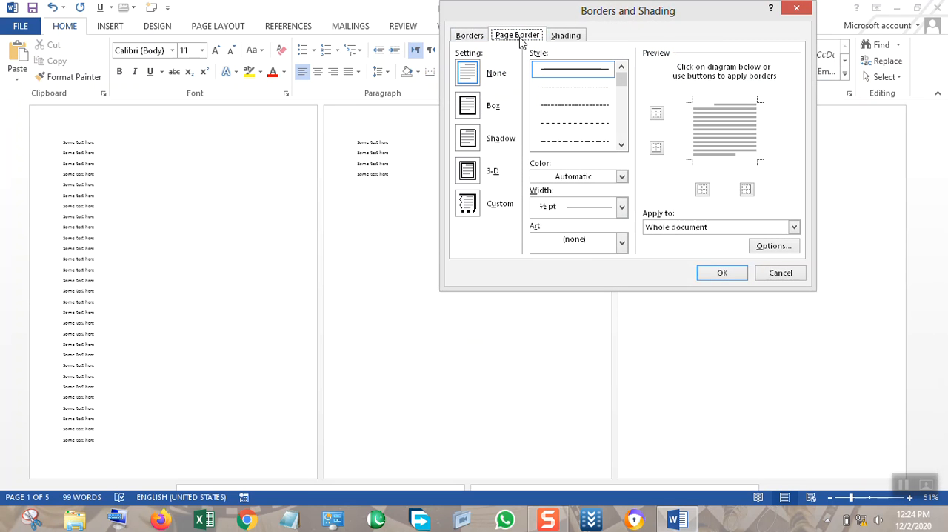
pyautogui.click(781, 274)
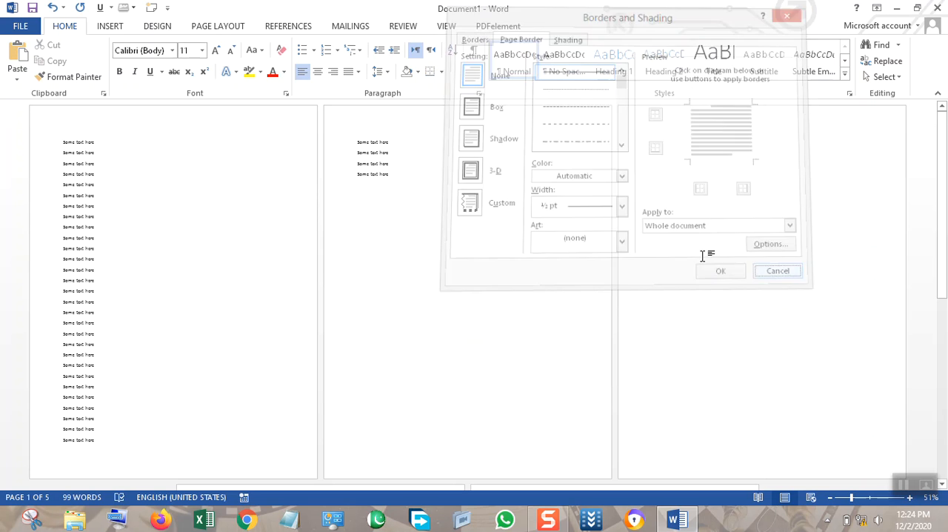
pyautogui.click(153, 8)
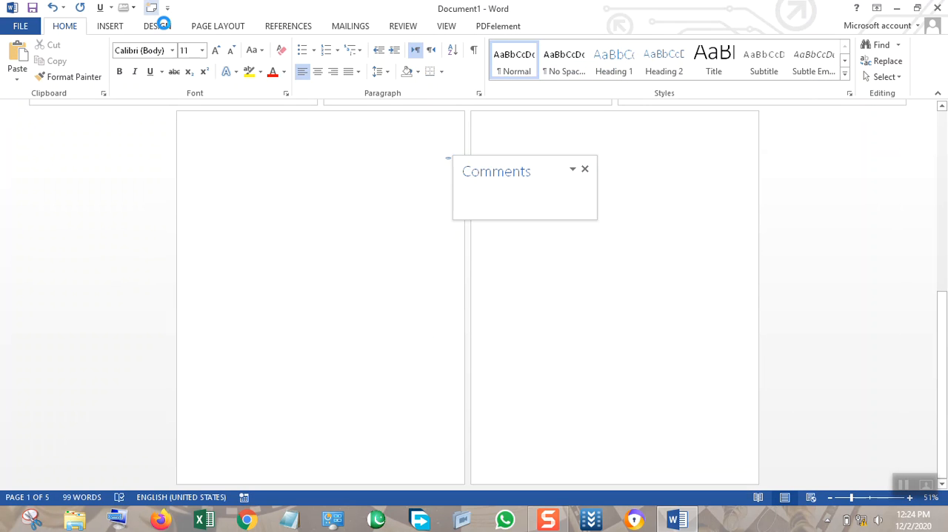
pyautogui.click(159, 26)
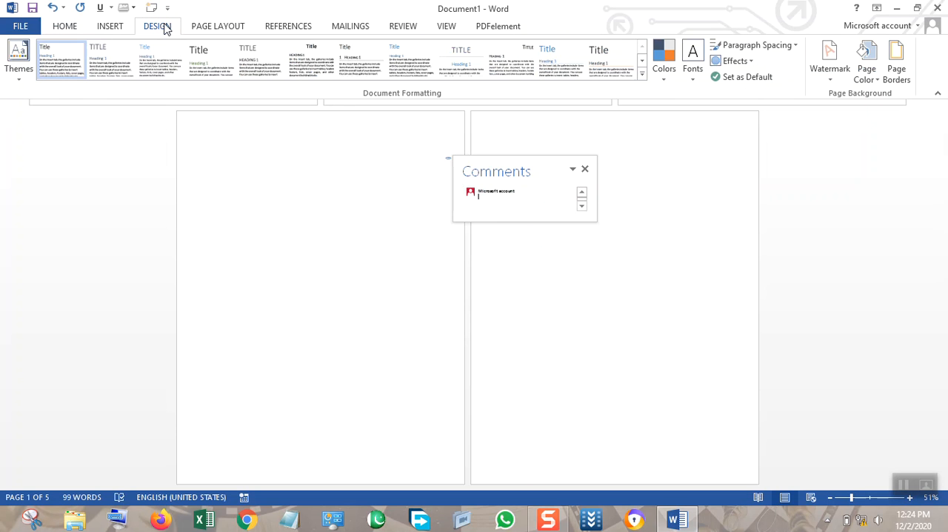
pyautogui.click(582, 170)
# Open the page border settings of the document.
pyautogui.click(895, 63)
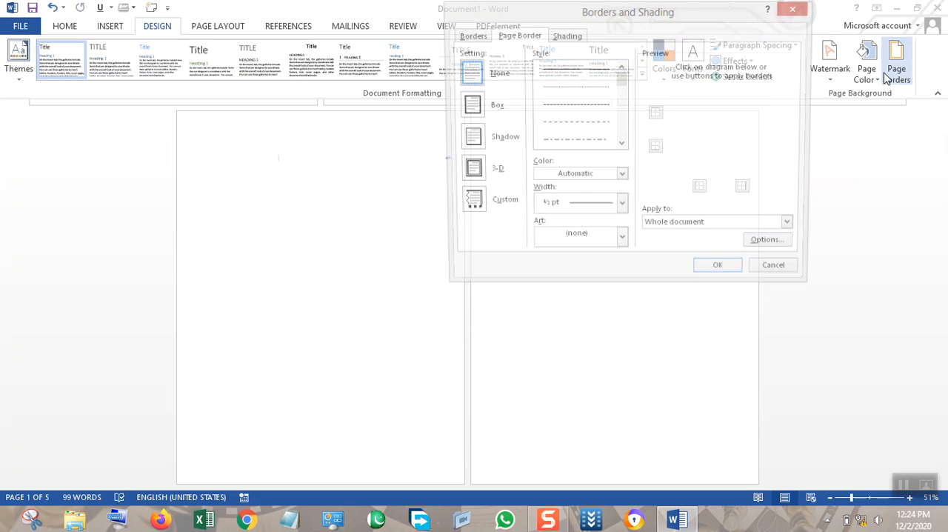
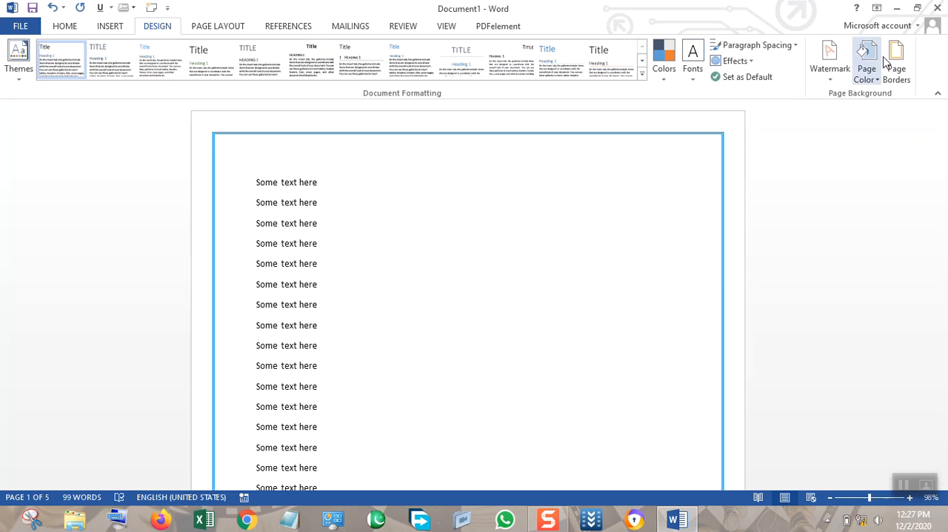
# Apply the 3-D setting and a 3 pt line width to the page border of the whole document.
pyautogui.click(894, 68)
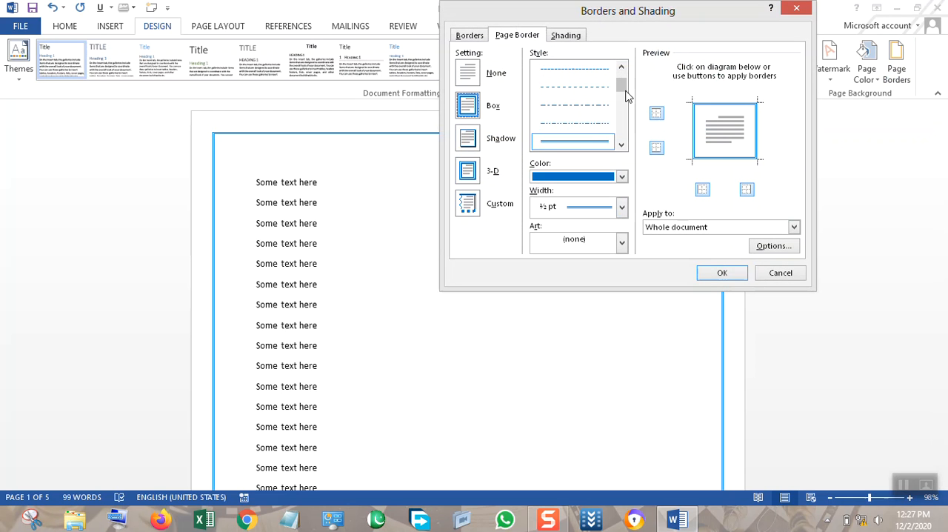
pyautogui.click(495, 172)
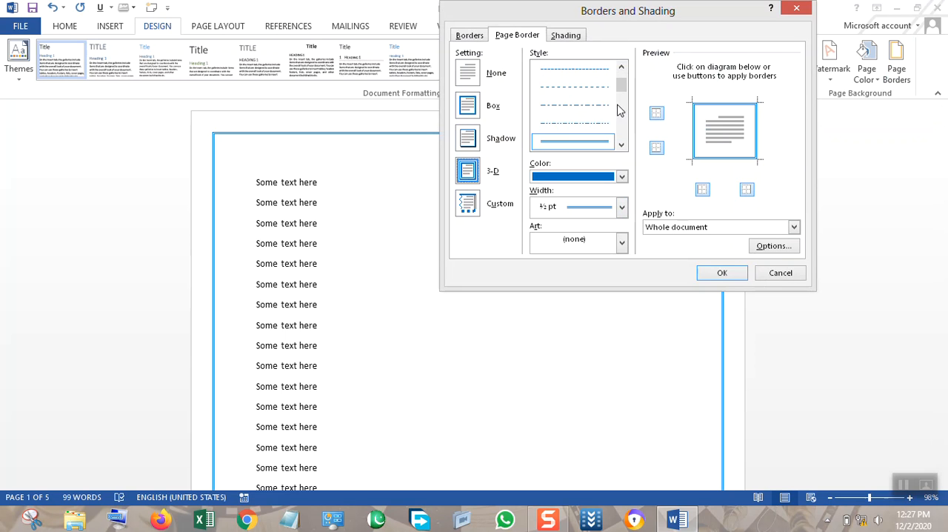
pyautogui.click(591, 206)
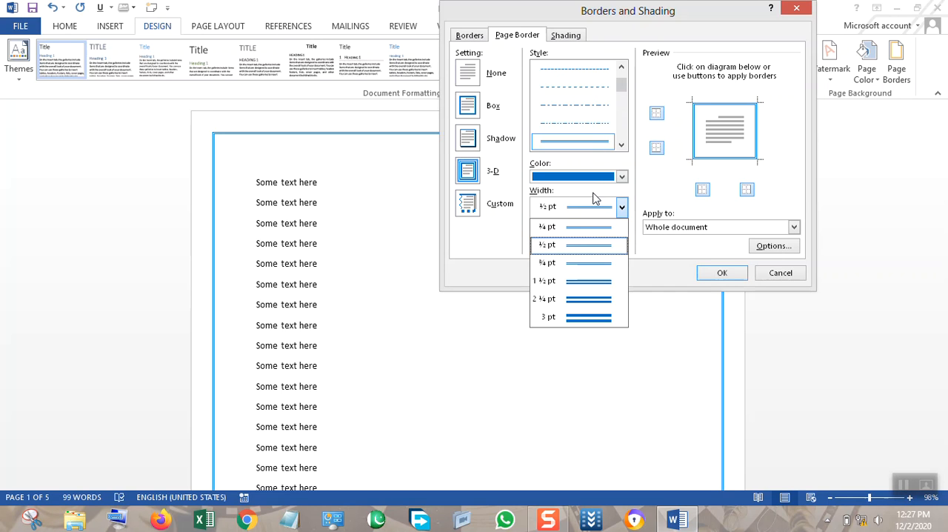
pyautogui.click(578, 317)
pyautogui.click(713, 276)
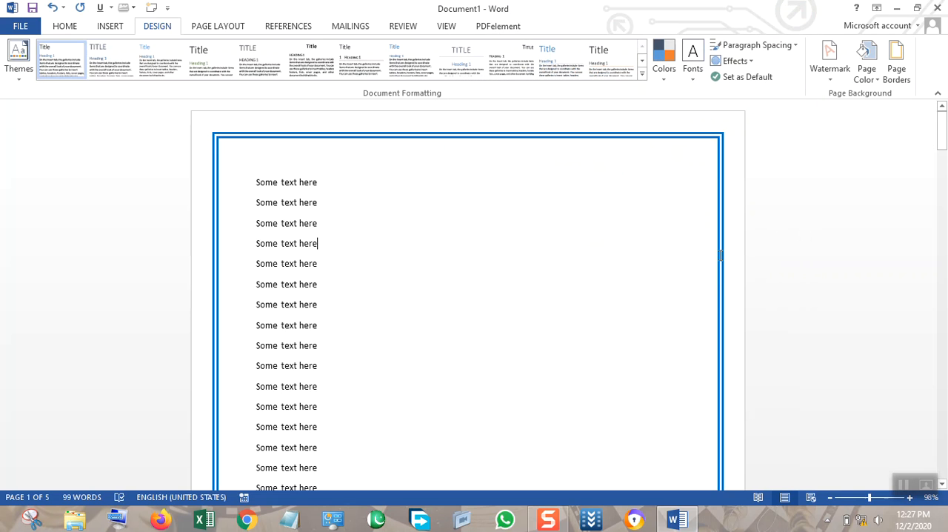
# Replace the line page border with the interlaced geometric art border at 16 pt width.
pyautogui.click(865, 70)
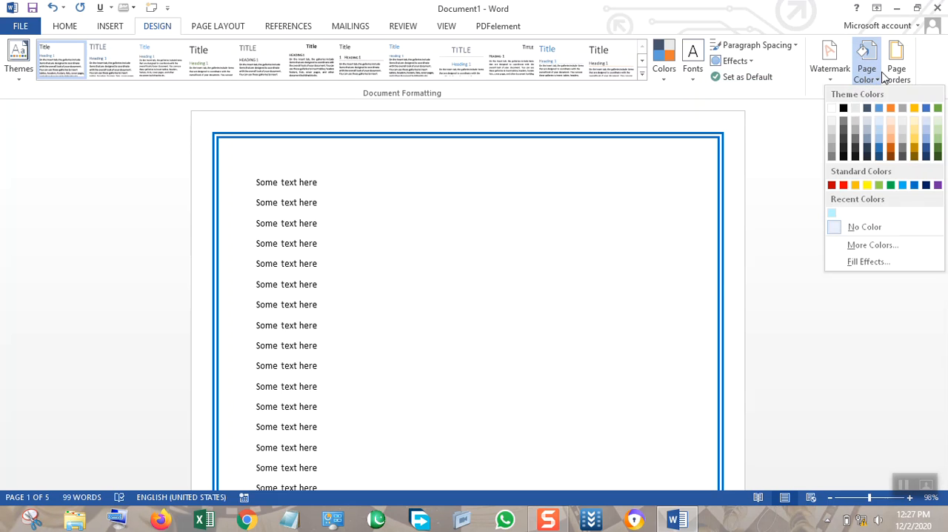
pyautogui.click(888, 69)
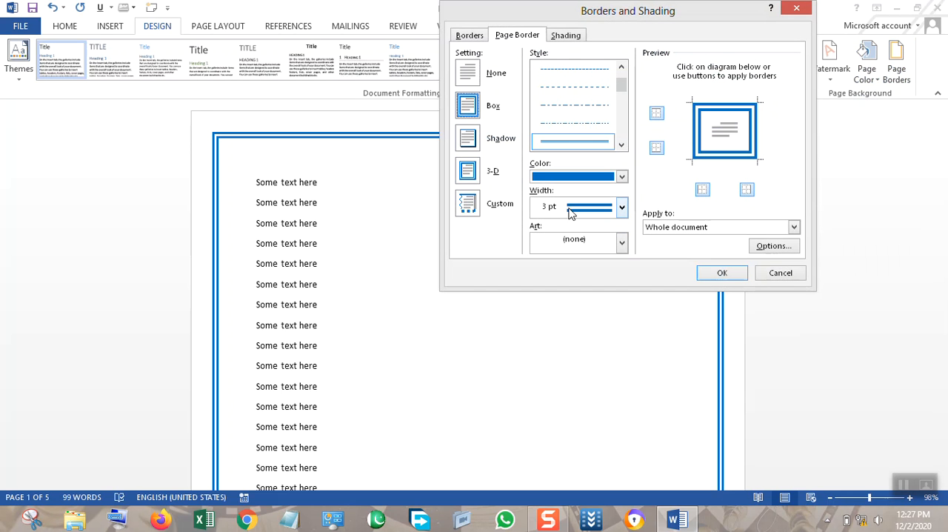
pyautogui.click(577, 249)
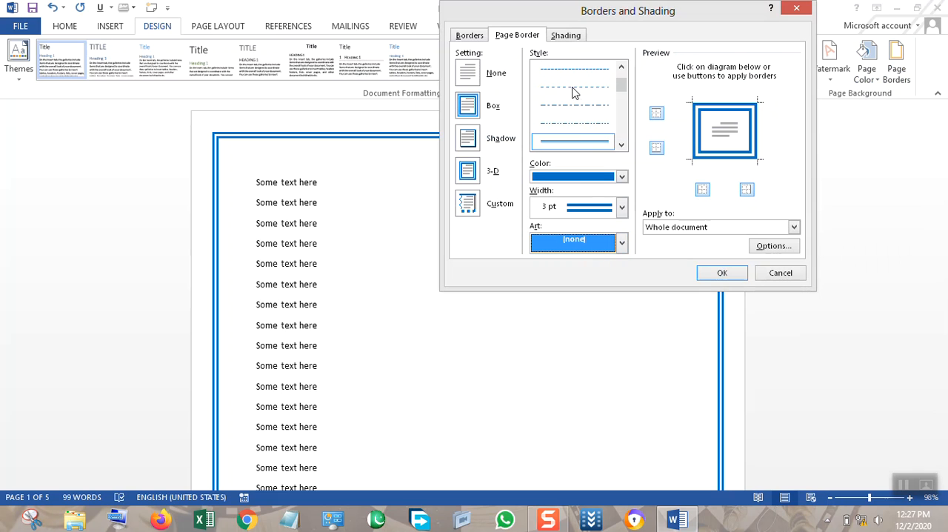
pyautogui.click(601, 244)
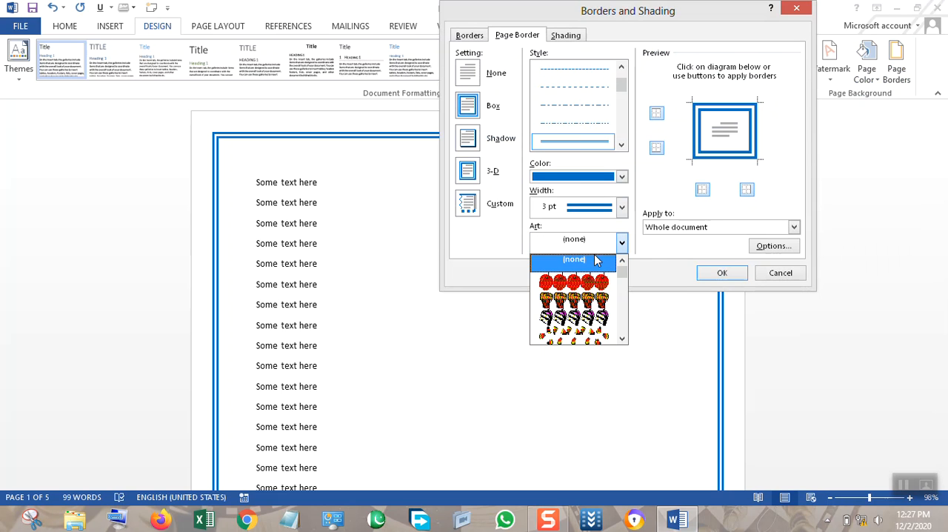
pyautogui.scroll(-8, 596, 302)
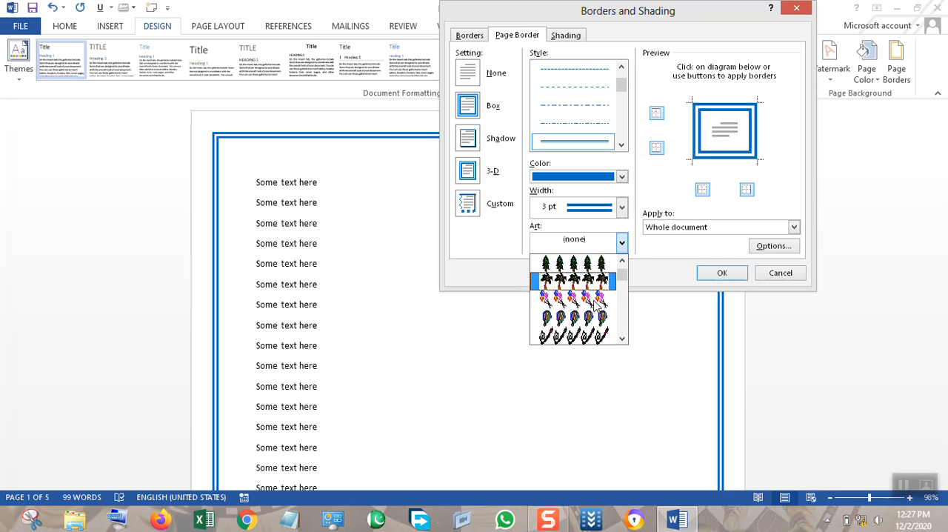
pyautogui.scroll(-8, 594, 305)
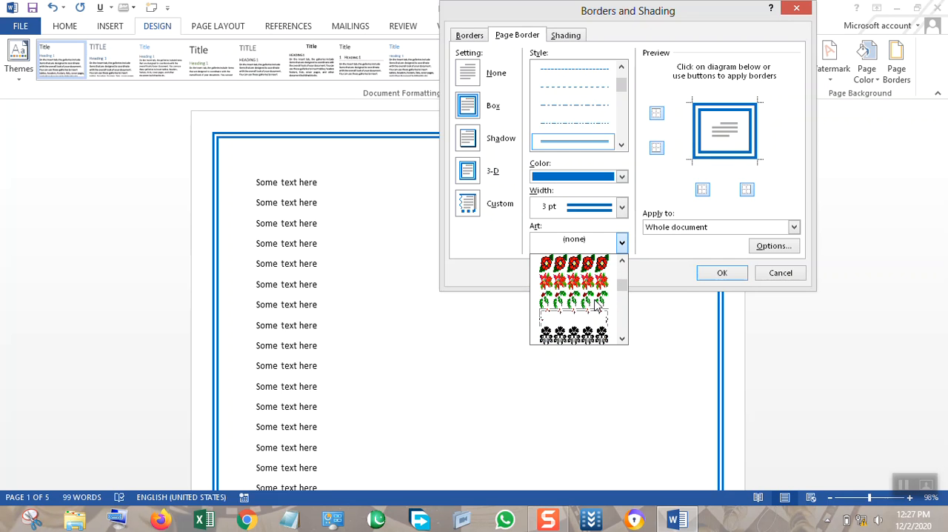
pyautogui.scroll(-6, 596, 303)
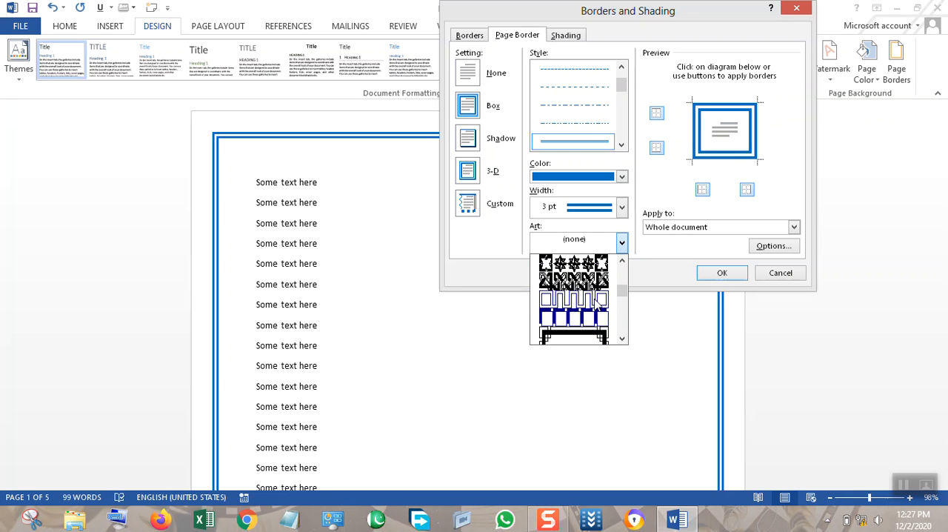
pyautogui.click(599, 282)
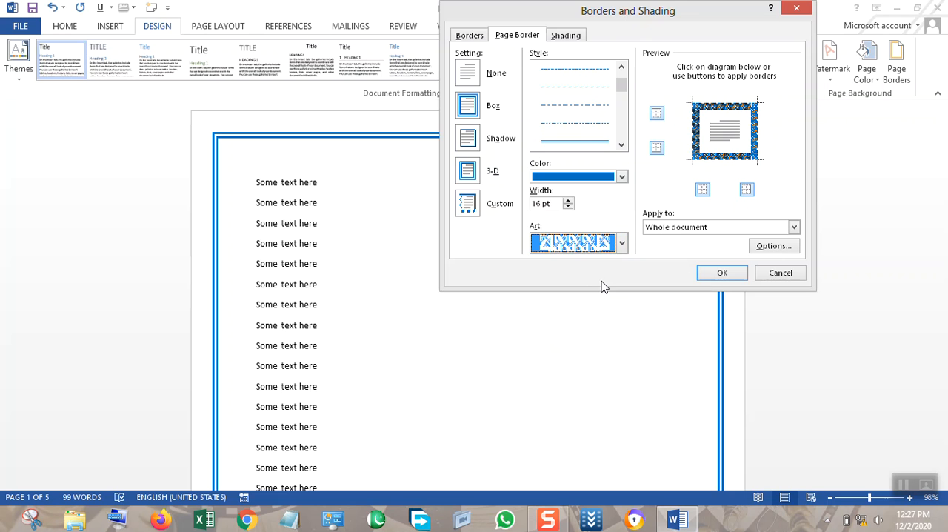
pyautogui.click(722, 273)
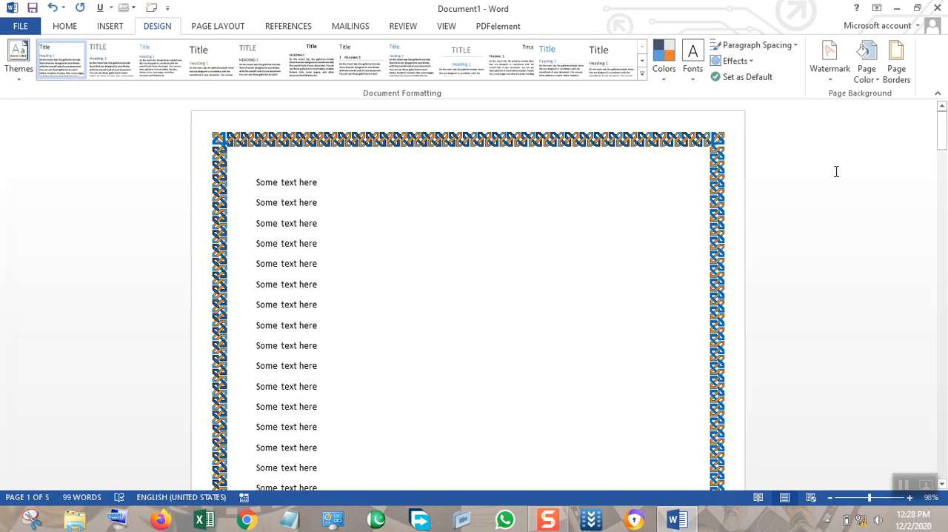
# Reduce the width of the art page border to 7 pt and apply it.
pyautogui.click(899, 75)
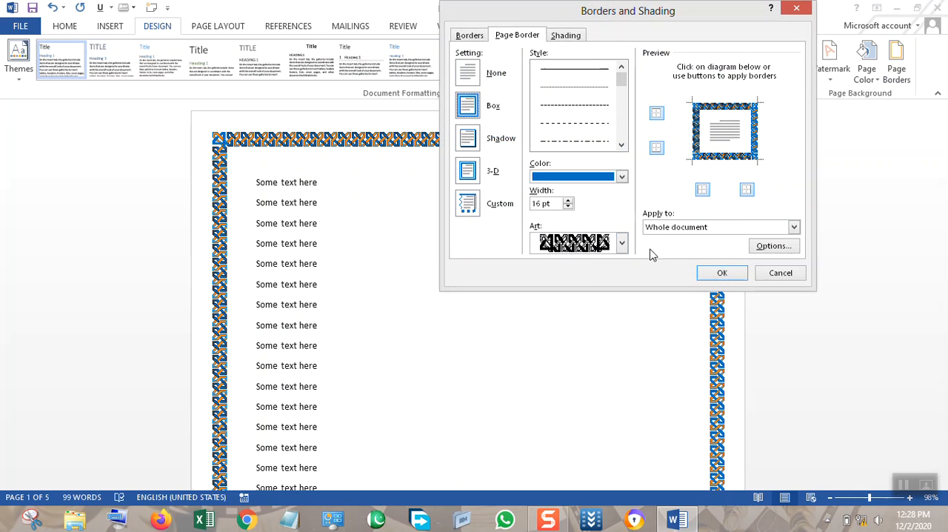
pyautogui.click(568, 206)
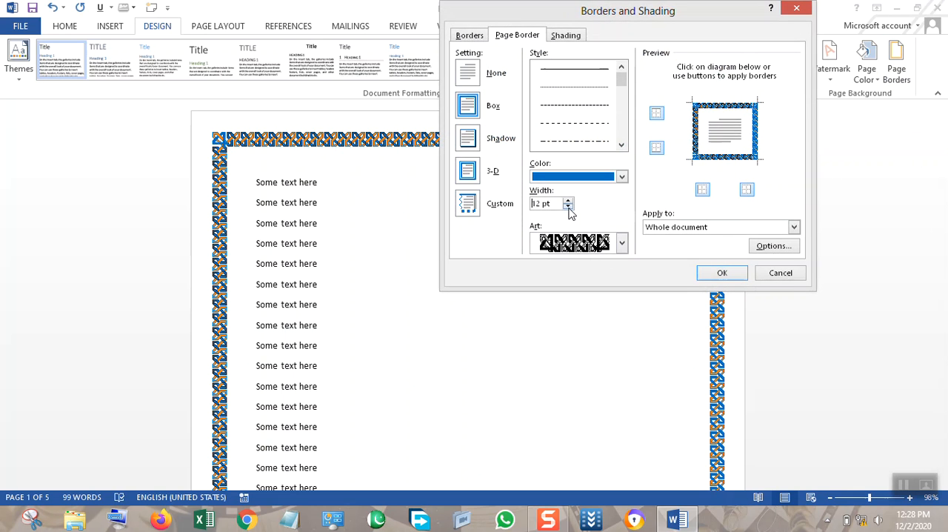
pyautogui.click(568, 206)
pyautogui.click(568, 207)
pyautogui.click(568, 207)
pyautogui.click(707, 273)
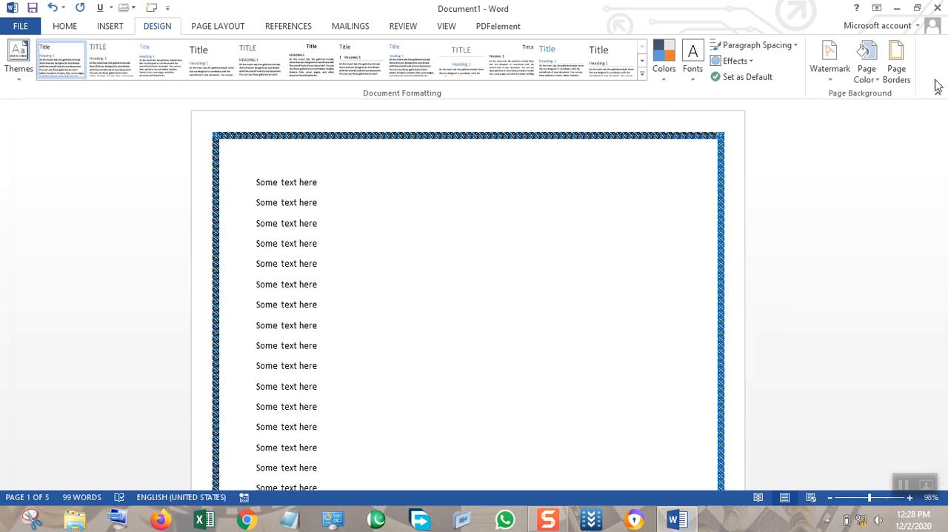
# Open the shading settings for the current paragraph and choose a dark green fill color.
pyautogui.click(897, 74)
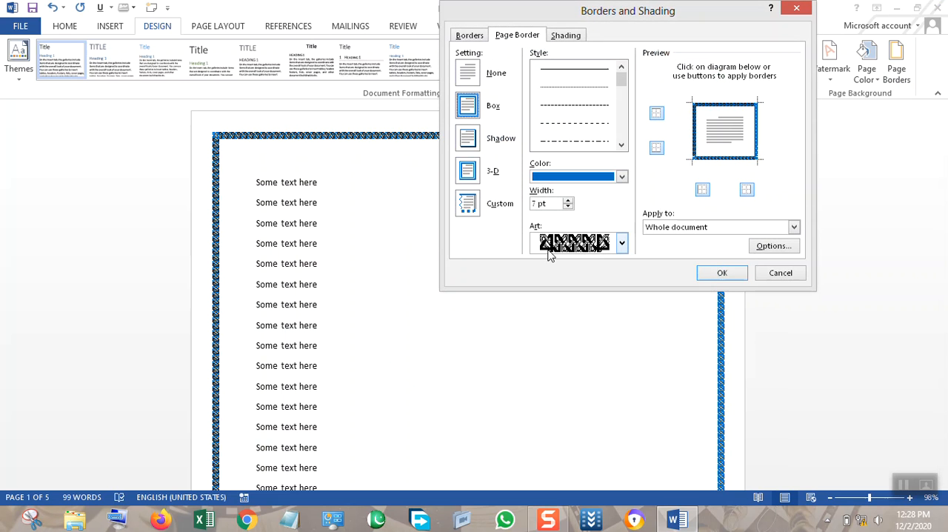
pyautogui.click(561, 37)
pyautogui.click(524, 72)
pyautogui.click(524, 72)
pyautogui.click(524, 72)
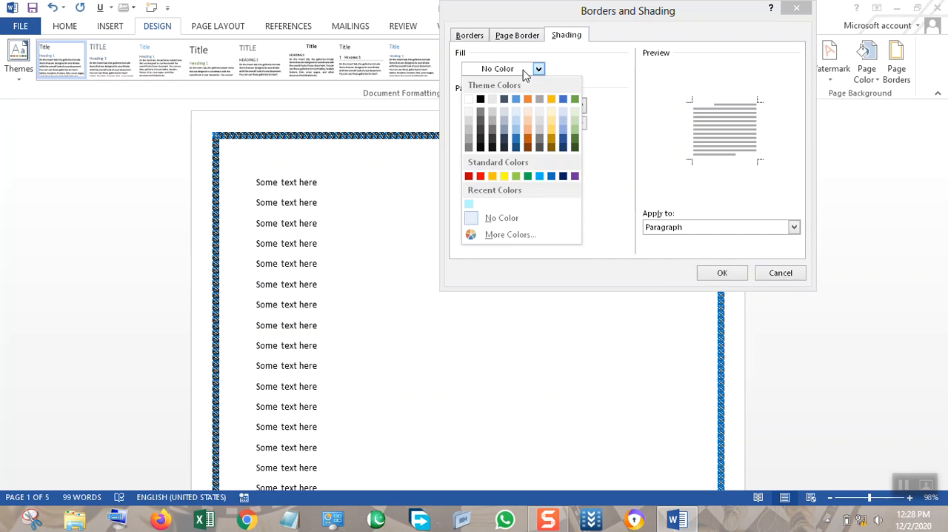
pyautogui.click(524, 71)
pyautogui.click(510, 108)
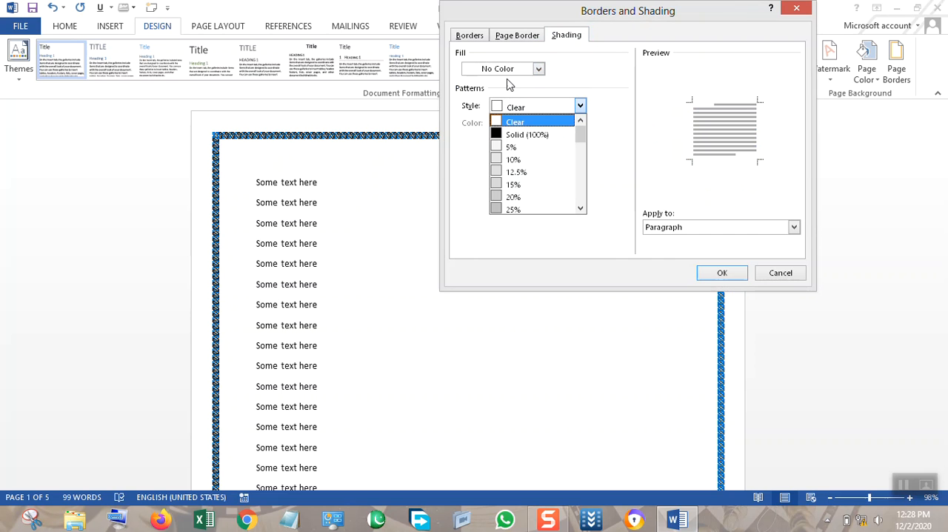
pyautogui.click(508, 74)
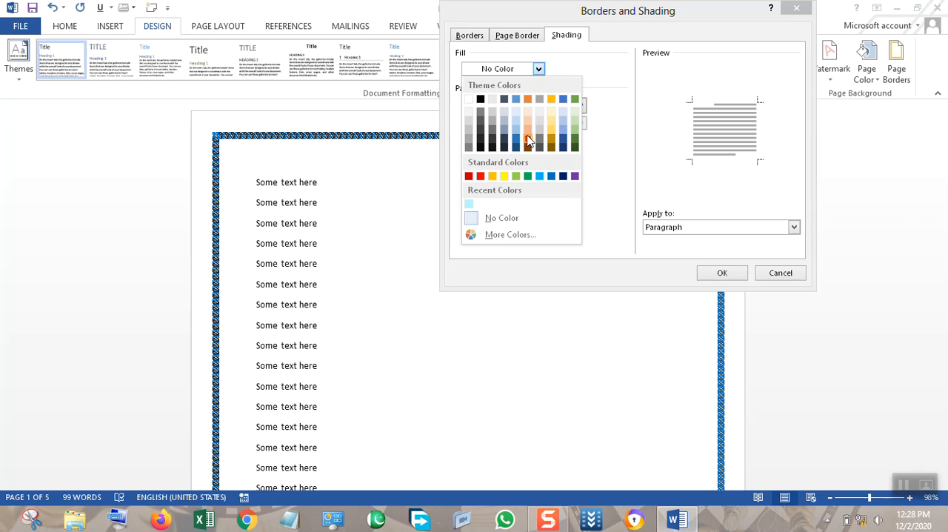
pyautogui.click(574, 145)
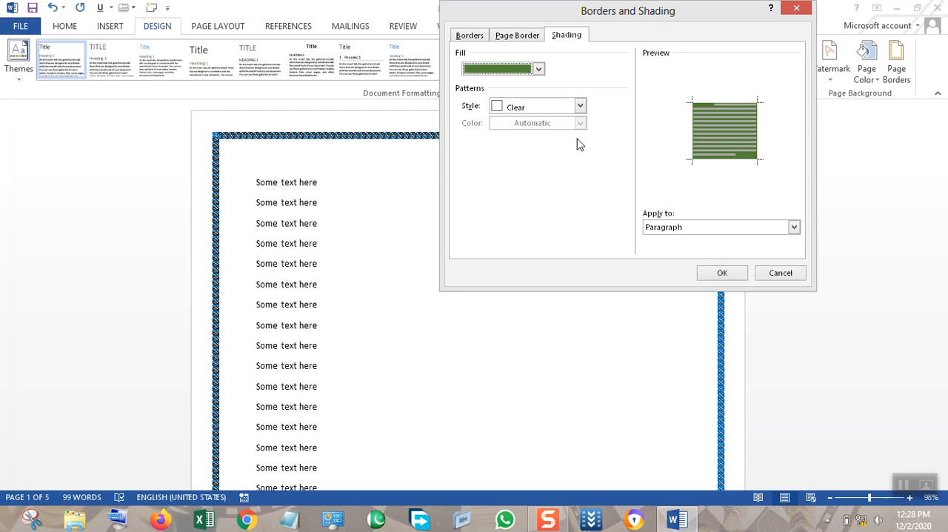
# Try the shading pattern styles Solid (100%), 12.5%, 15%, 25%, 80% and 55% over the green fill.
pyautogui.click(541, 109)
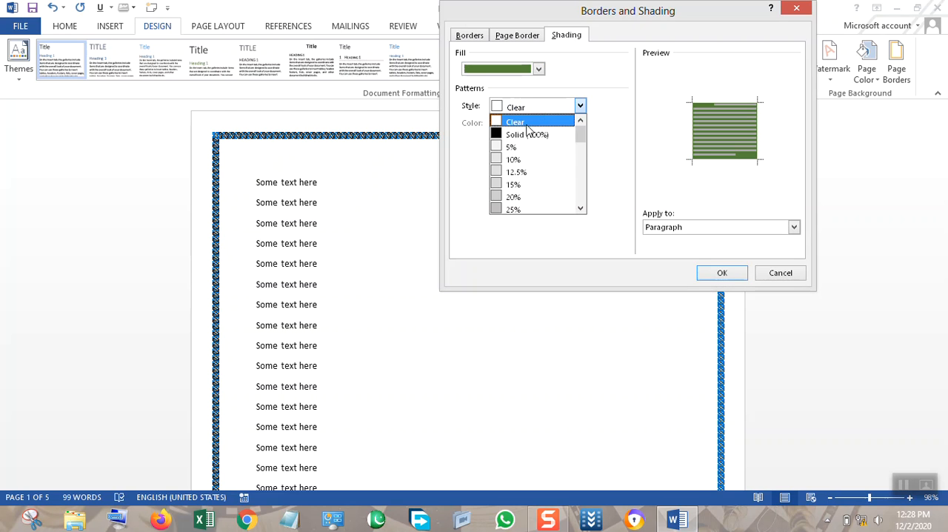
pyautogui.click(528, 132)
pyautogui.click(544, 111)
pyautogui.click(522, 173)
pyautogui.click(539, 106)
pyautogui.click(524, 183)
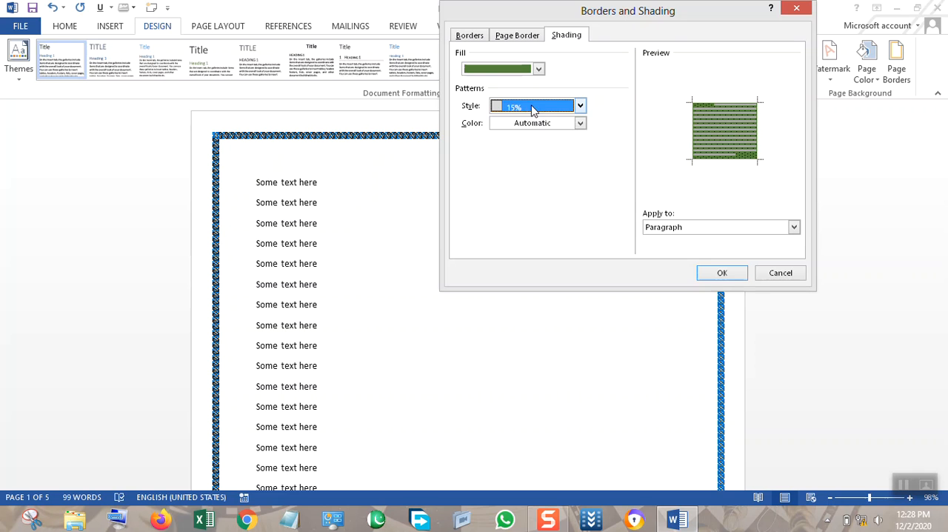
pyautogui.click(531, 109)
pyautogui.click(527, 208)
pyautogui.click(580, 105)
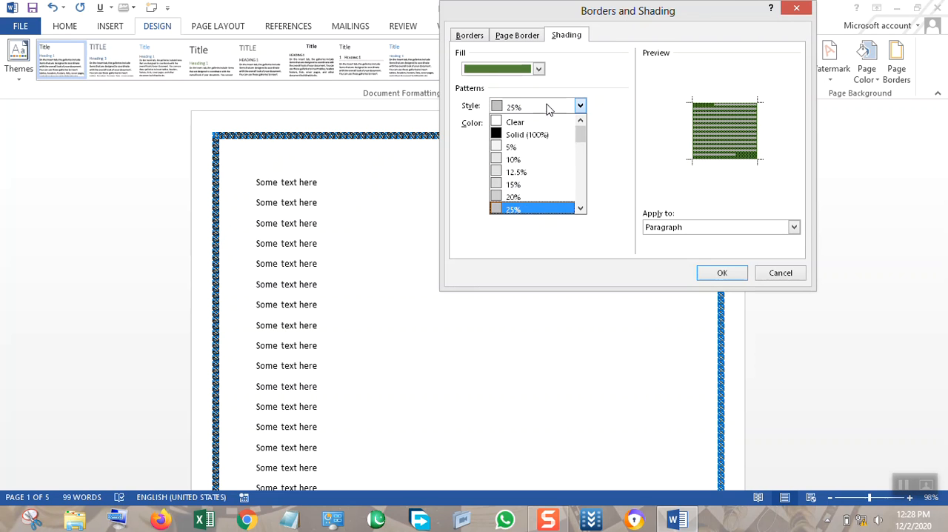
pyautogui.moveTo(580, 130); pyautogui.dragTo(619, 169)
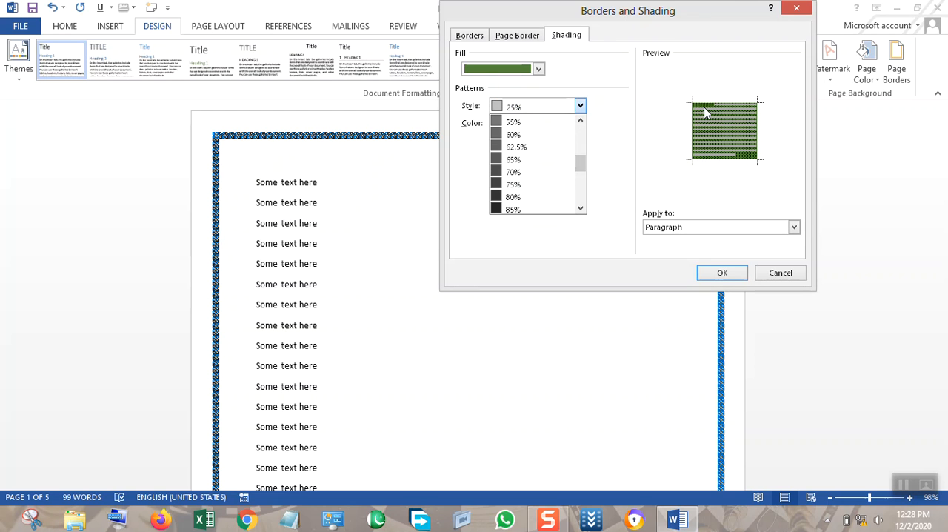
pyautogui.click(557, 197)
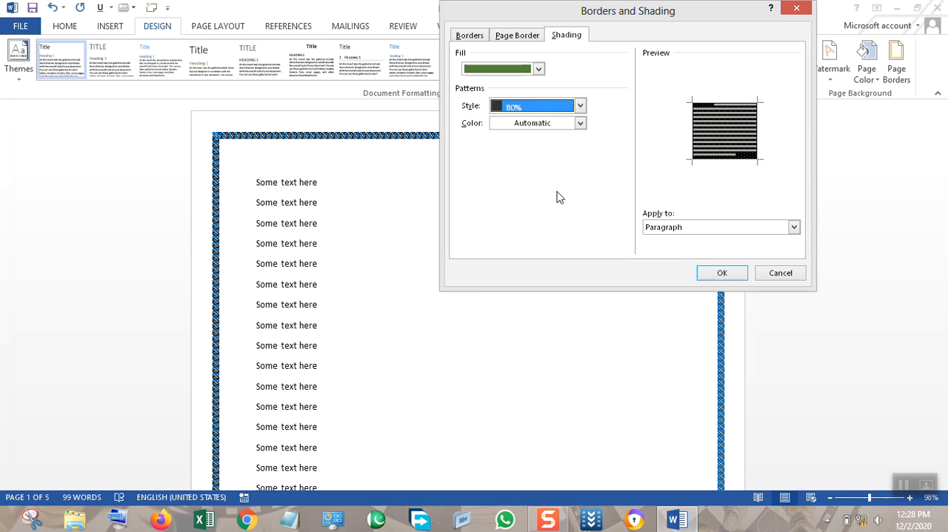
pyautogui.click(564, 109)
pyautogui.click(538, 124)
# Set the shading pattern to 5% with yellow as the pattern color and apply it to the paragraph.
pyautogui.click(580, 106)
pyautogui.moveTo(578, 156); pyautogui.dragTo(583, 137)
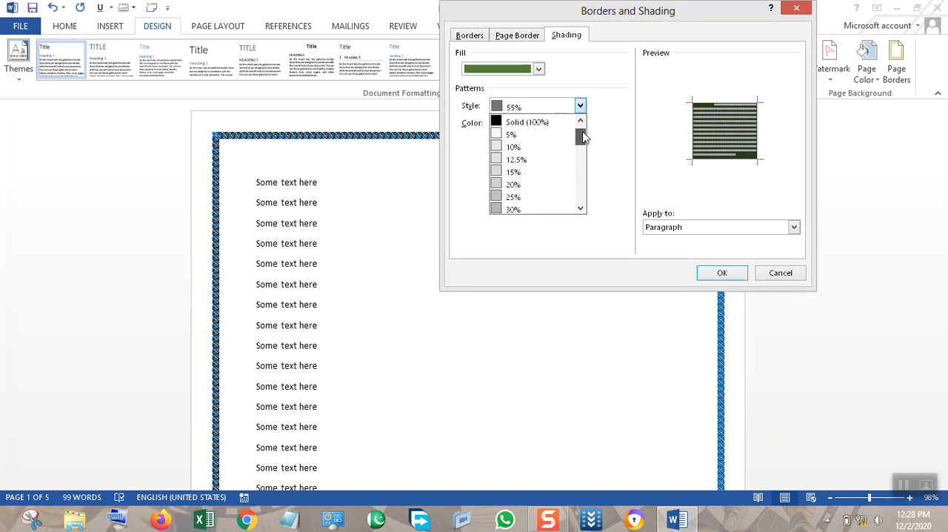
pyautogui.click(538, 136)
pyautogui.click(526, 131)
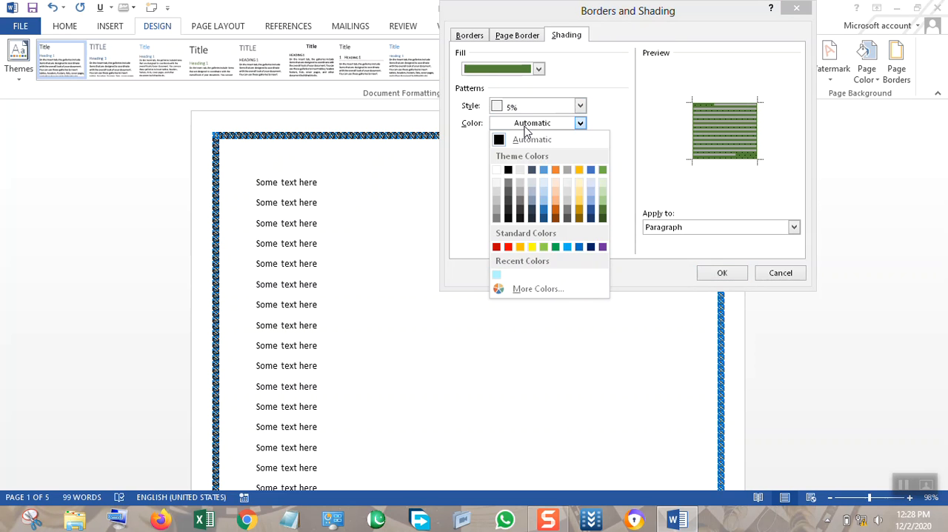
pyautogui.click(531, 246)
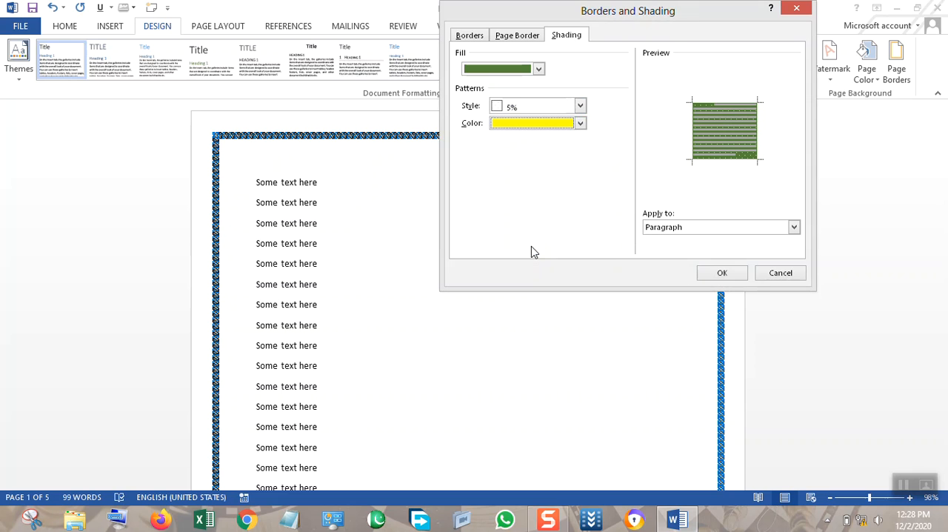
pyautogui.click(700, 227)
pyautogui.click(698, 228)
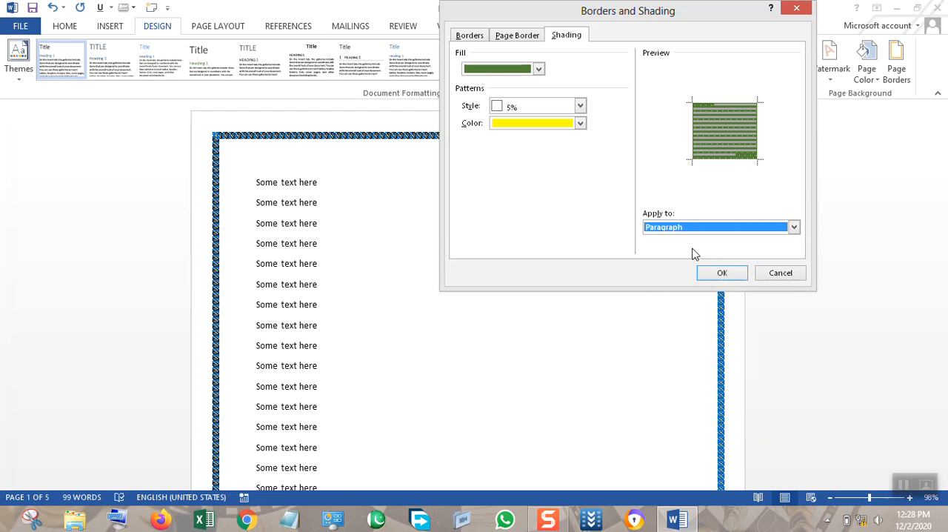
pyautogui.click(722, 273)
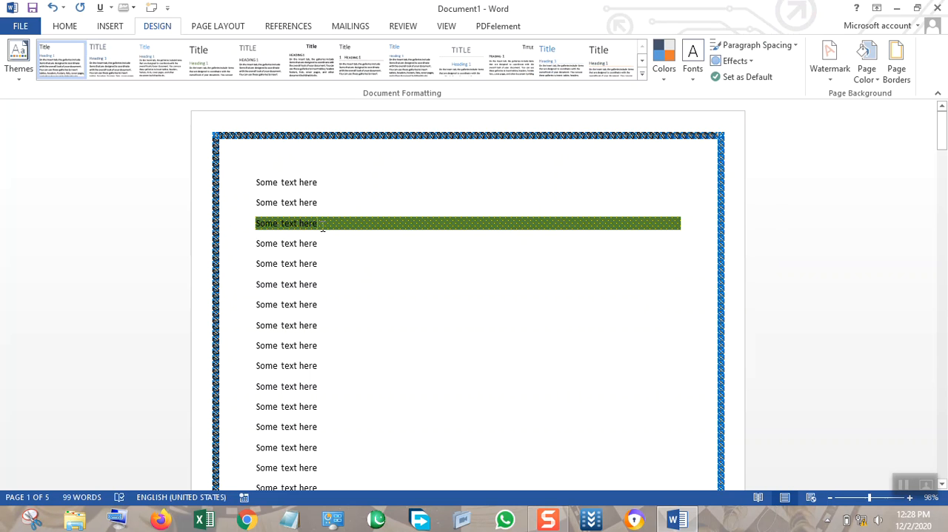
# Add a run of empty lines after the shaded paragraph to extend the shading down the page.
pyautogui.press('Return')
pyautogui.press('Return')
pyautogui.press('Return')
pyautogui.press('Return')
pyautogui.press('Return')
pyautogui.press('Return')
pyautogui.press('Return')
pyautogui.press('Return')
pyautogui.press('Return')
pyautogui.press('Return')
pyautogui.press('Return')
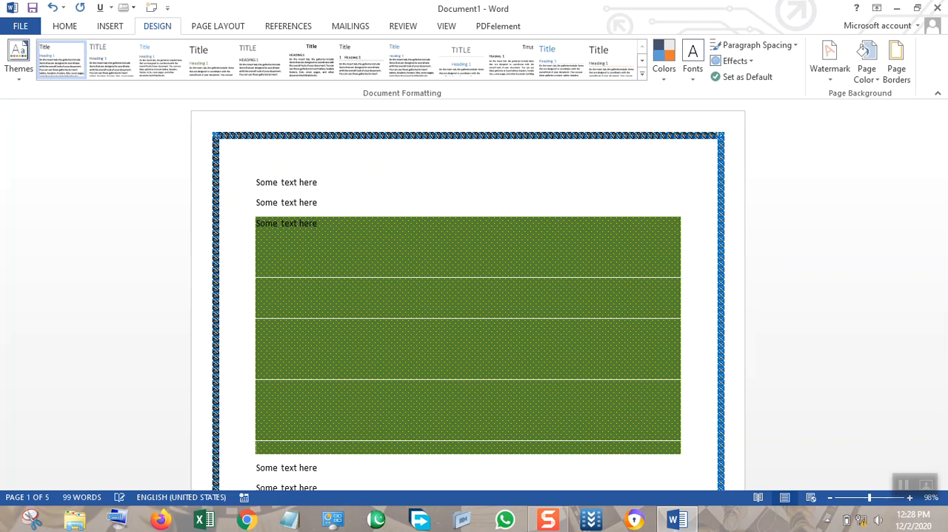
pyautogui.press('Return')
pyautogui.press('Return')
pyautogui.press('Return')
pyautogui.press('Return')
pyautogui.press('Return')
pyautogui.press('Return')
pyautogui.press('Return')
pyautogui.press('Return')
pyautogui.press('Return')
pyautogui.press('Return')
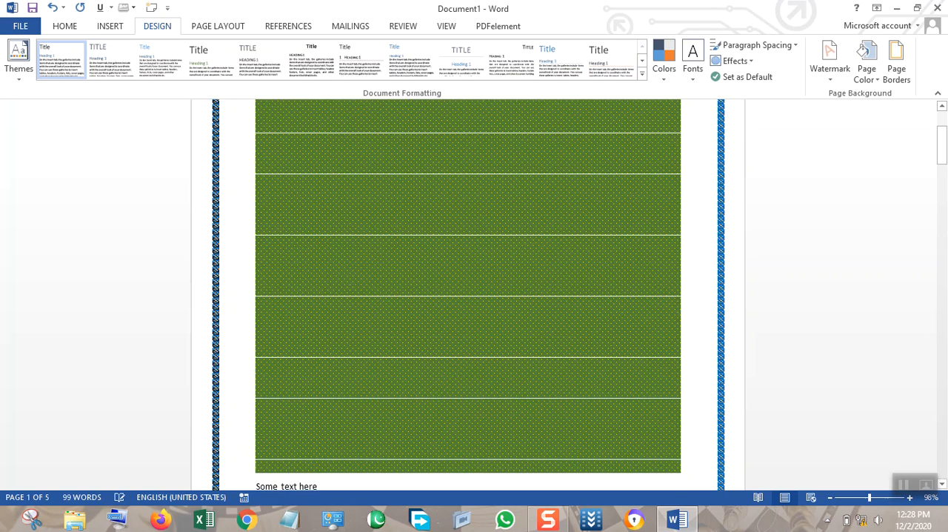
pyautogui.scroll(5, 340, 226)
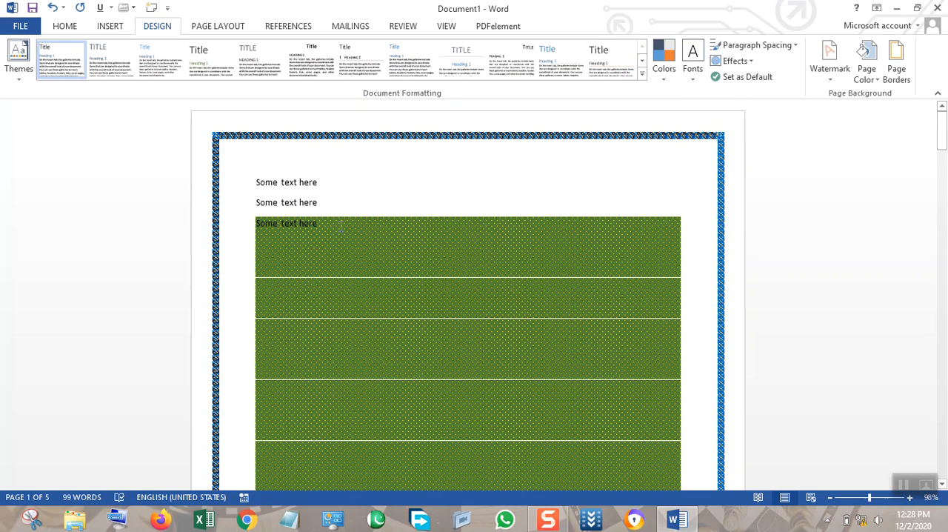
# Set the paragraph shading's fill to No Color, keeping the 5% yellow pattern, and apply it.
pyautogui.click(895, 62)
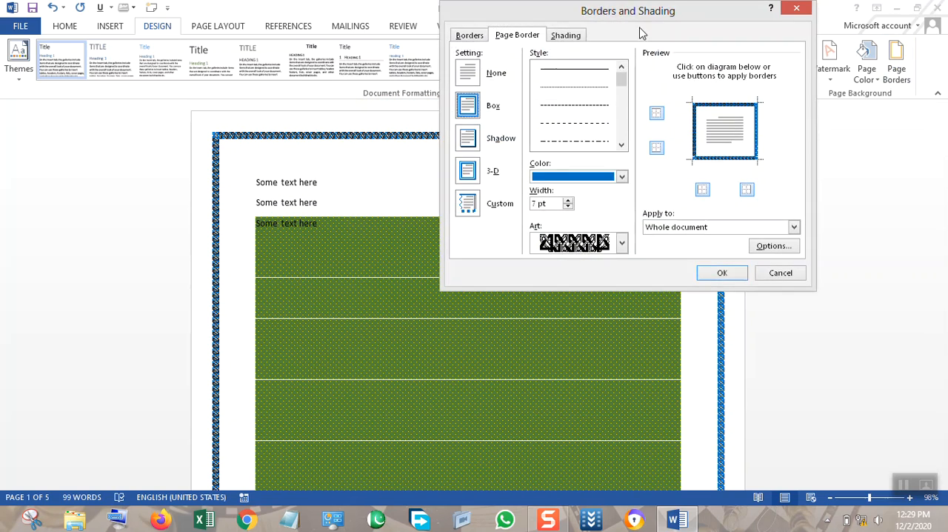
pyautogui.click(567, 36)
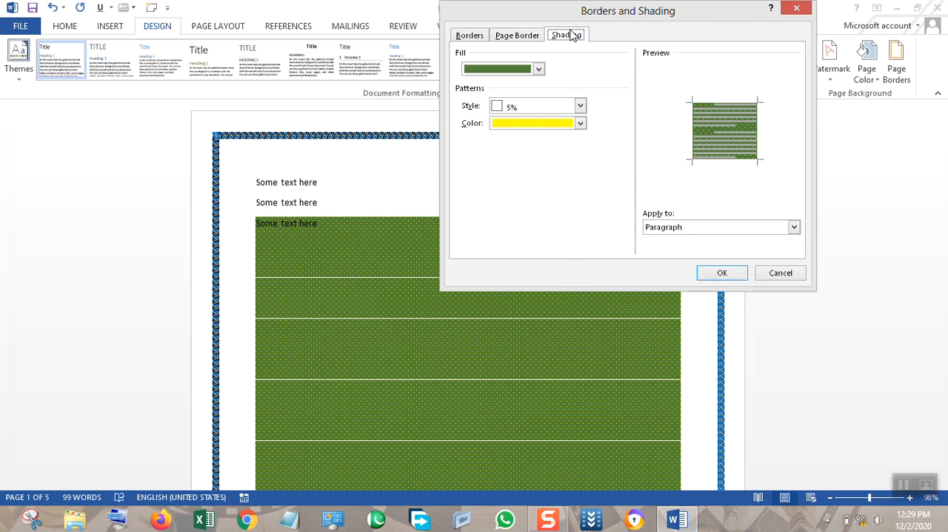
pyautogui.click(536, 71)
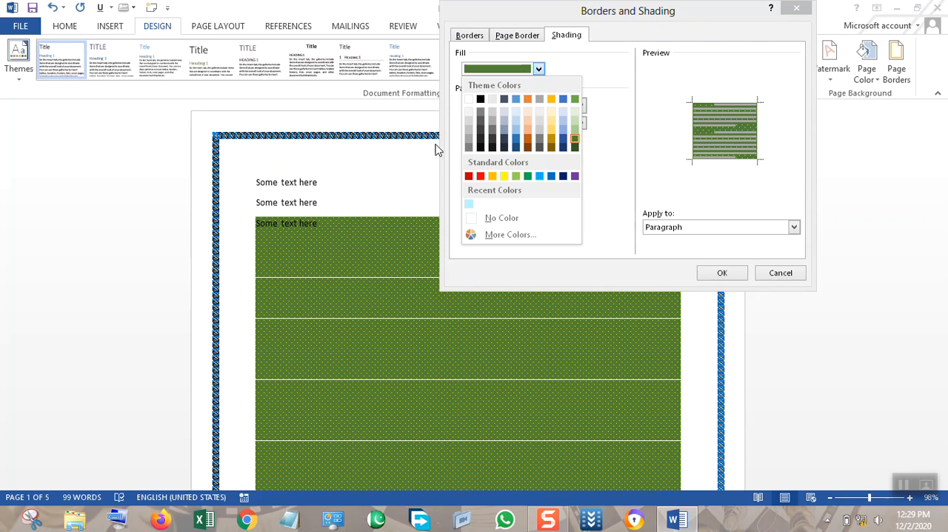
pyautogui.click(489, 218)
pyautogui.click(722, 273)
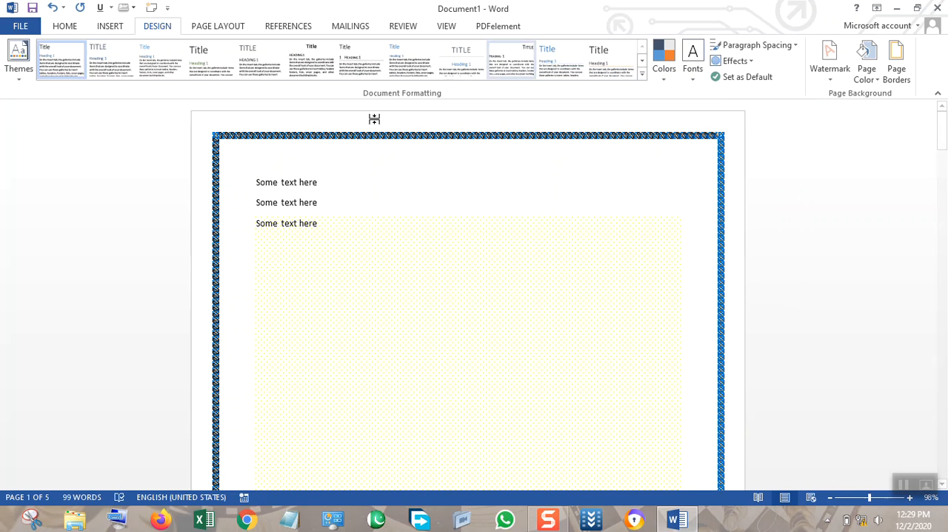
# Replace the three "Some text here" lines at the start of the document with "I LOVE MY COUNTRY".
pyautogui.click(215, 27)
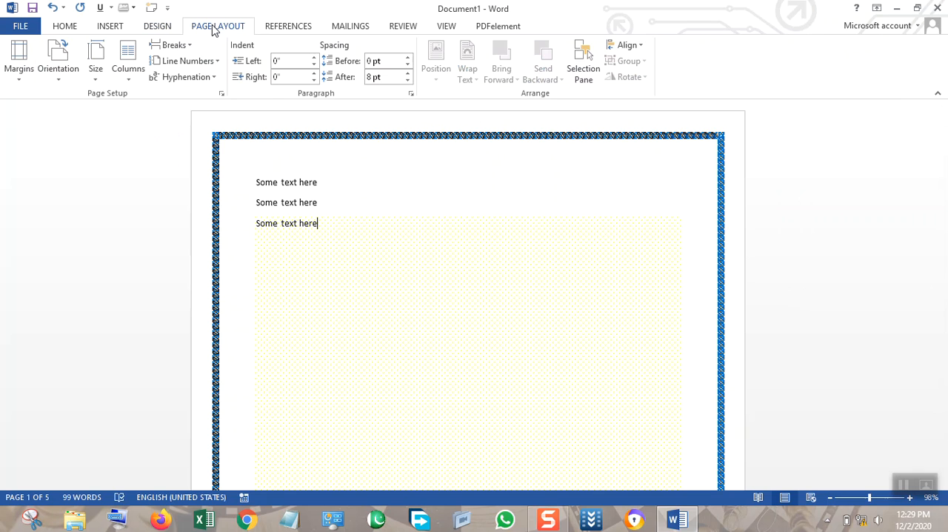
pyautogui.click(319, 183)
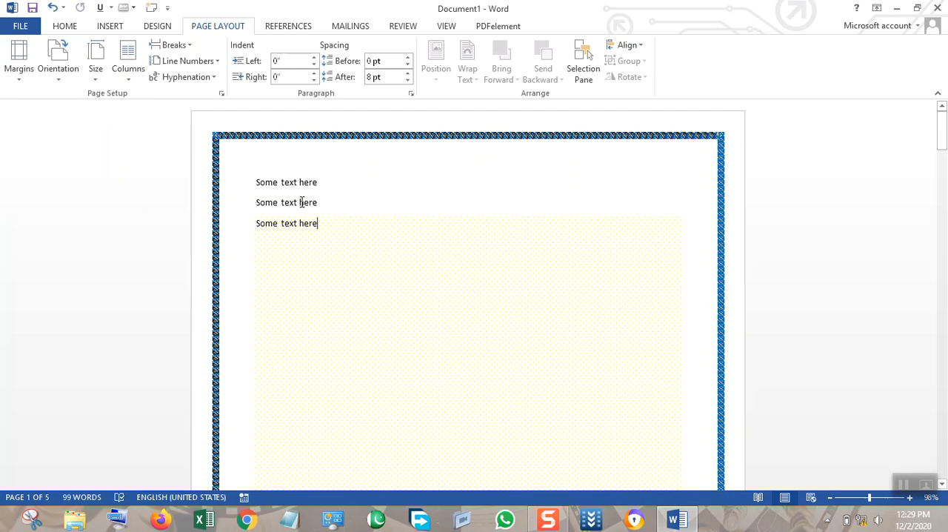
pyautogui.moveTo(326, 222); pyautogui.dragTo(244, 168)
pyautogui.press('BackSpace')
pyautogui.press('BackSpace')
pyautogui.click(258, 185)
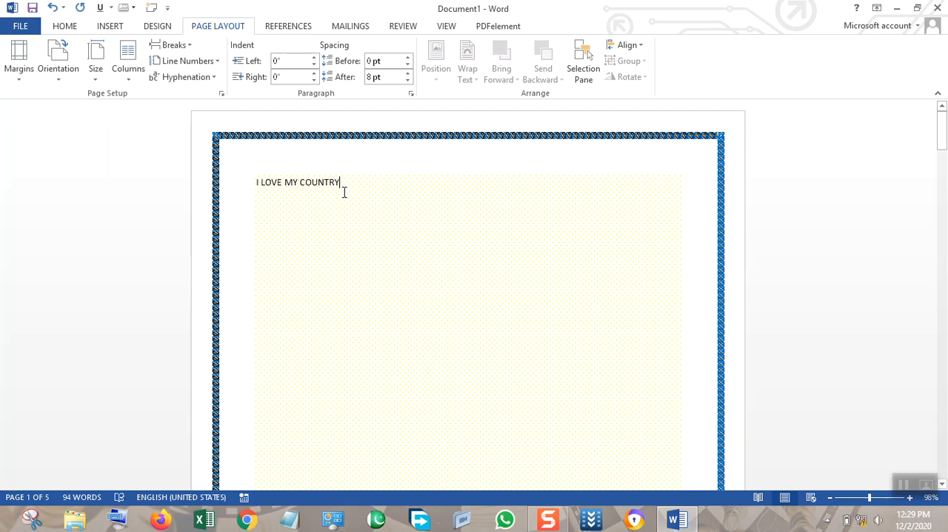
# Paste "I LOVE MY COUNTRY" repeatedly until the text runs onto page two, and paste the "Some text here" lines after it.
pyautogui.hotkey('ctrl', 'v')
pyautogui.hotkey('ctrl', 'v')
pyautogui.hotkey('ctrl', 'v')
pyautogui.hotkey('ctrl', 'v')
pyautogui.hotkey('ctrl', 'v')
pyautogui.hotkey('ctrl', 'v')
pyautogui.hotkey('ctrl', 'v')
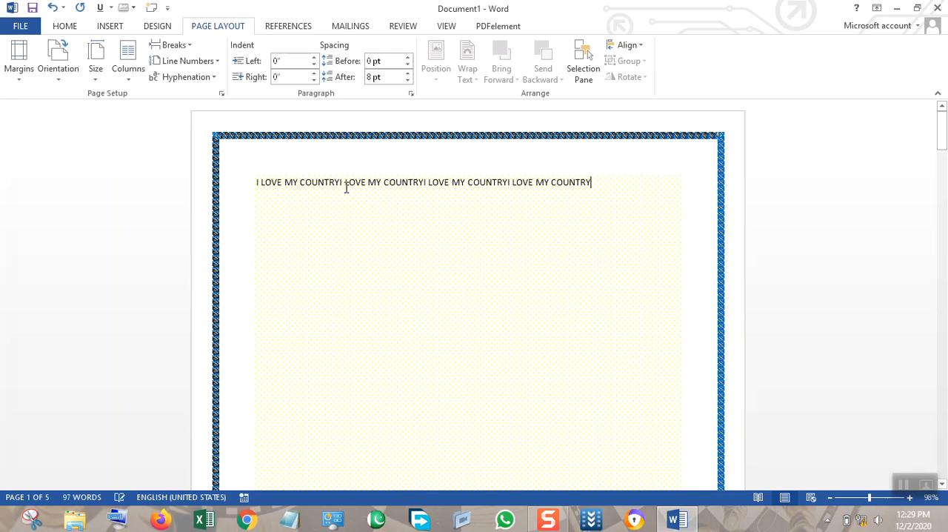
pyautogui.hotkey('ctrl', 'v')
pyautogui.hotkey('ctrl', 'v')
pyautogui.hotkey('ctrl', 'v')
pyautogui.hotkey('ctrl', 'v')
pyautogui.hotkey('ctrl', 'v')
pyautogui.hotkey('ctrl', 'v')
pyautogui.hotkey('ctrl', 'v')
pyautogui.hotkey('ctrl', 'v')
pyautogui.hotkey('ctrl', 'v')
pyautogui.hotkey('ctrl', 'v')
pyautogui.hotkey('ctrl', 'v')
pyautogui.hotkey('ctrl', 'v')
pyautogui.hotkey('ctrl', 'v')
pyautogui.hotkey('ctrl', 'v')
pyautogui.hotkey('ctrl', 'v')
pyautogui.hotkey('ctrl', 'v')
pyautogui.hotkey('ctrl', 'v')
pyautogui.hotkey('ctrl', 'v')
pyautogui.hotkey('ctrl', 'v')
pyautogui.hotkey('ctrl', 'v')
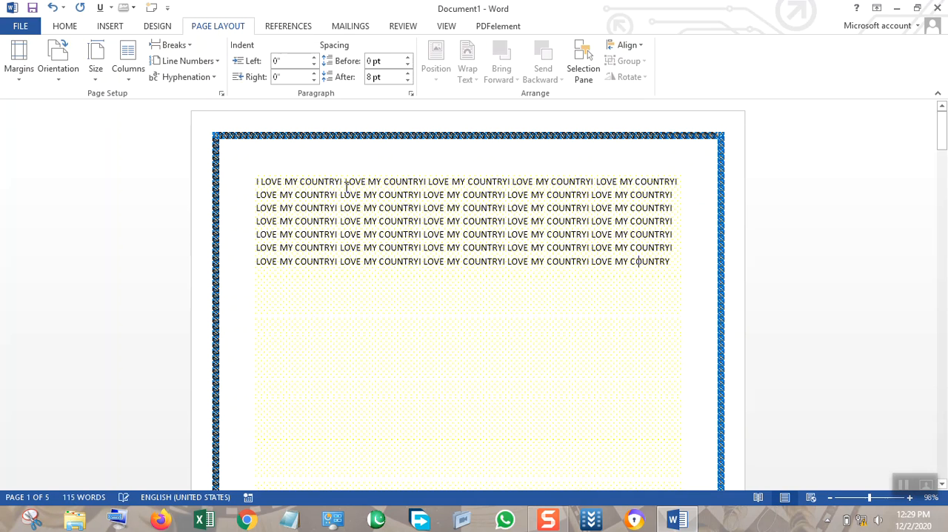
pyautogui.hotkey('ctrl', 'v')
pyautogui.hotkey('ctrl', 'v')
pyautogui.hotkey('ctrl', 'v')
pyautogui.hotkey('ctrl', 'v')
pyautogui.hotkey('ctrl', 'v')
pyautogui.hotkey('ctrl', 'v')
pyautogui.hotkey('ctrl', 'v')
pyautogui.hotkey('ctrl', 'v')
pyautogui.hotkey('ctrl', 'v')
pyautogui.hotkey('ctrl', 'v')
pyautogui.hotkey('ctrl', 'v')
pyautogui.hotkey('ctrl', 'v')
pyautogui.hotkey('ctrl', 'v')
pyautogui.hotkey('ctrl', 'v')
pyautogui.hotkey('ctrl', 'v')
pyautogui.hotkey('ctrl', 'v')
pyautogui.hotkey('ctrl', 'v')
pyautogui.hotkey('ctrl', 'v')
pyautogui.hotkey('ctrl', 'v')
pyautogui.hotkey('ctrl', 'v')
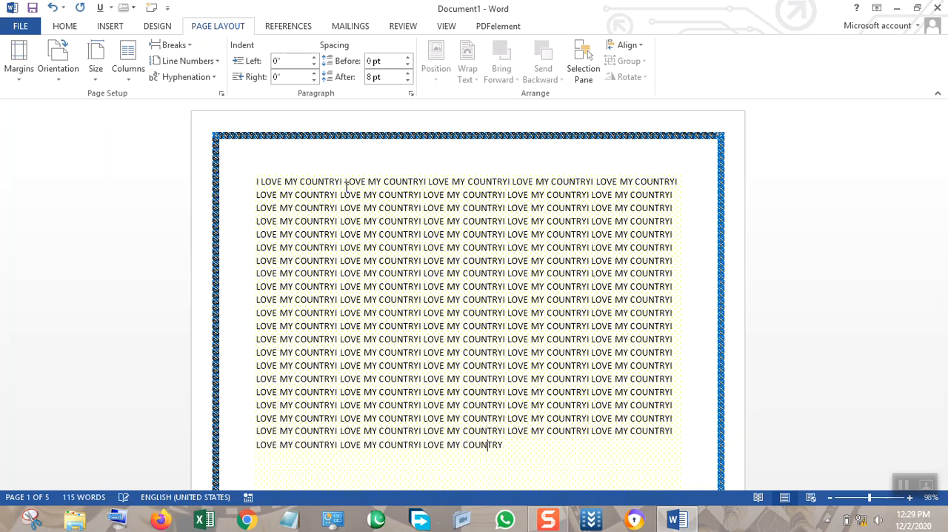
pyautogui.hotkey('ctrl', 'v')
pyautogui.hotkey('ctrl', 'v')
pyautogui.hotkey('ctrl', 'v')
pyautogui.hotkey('ctrl', 'v')
pyautogui.hotkey('ctrl', 'v')
pyautogui.hotkey('ctrl', 'v')
pyautogui.hotkey('ctrl', 'v')
pyautogui.hotkey('ctrl', 'v')
pyautogui.hotkey('ctrl', 'v')
pyautogui.hotkey('ctrl', 'v')
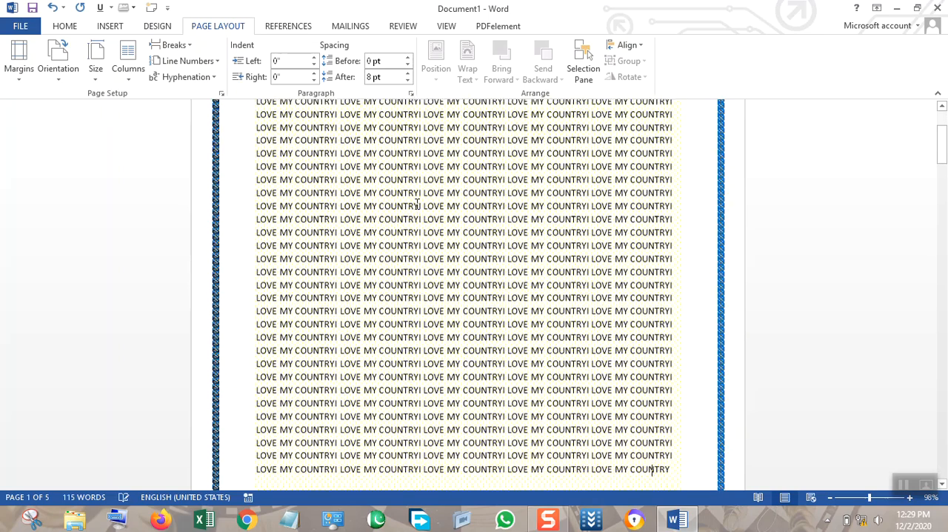
pyautogui.hotkey('ctrl', 'v')
pyautogui.hotkey('ctrl', 'v')
pyautogui.hotkey('ctrl', 'v')
pyautogui.hotkey('ctrl', 'v')
pyautogui.hotkey('ctrl', 'v')
pyautogui.hotkey('ctrl', 'v')
pyautogui.hotkey('ctrl', 'v')
pyautogui.hotkey('ctrl', 'v')
pyautogui.hotkey('ctrl', 'v')
pyautogui.hotkey('ctrl', 'v')
pyautogui.hotkey('ctrl', 'v')
pyautogui.hotkey('ctrl', 'v')
pyautogui.hotkey('ctrl', 'v')
pyautogui.hotkey('ctrl', 'v')
pyautogui.hotkey('ctrl', 'v')
pyautogui.hotkey('ctrl', 'v')
pyautogui.hotkey('ctrl', 'v')
pyautogui.hotkey('ctrl', 'v')
pyautogui.hotkey('ctrl', 'v')
pyautogui.hotkey('ctrl', 'v')
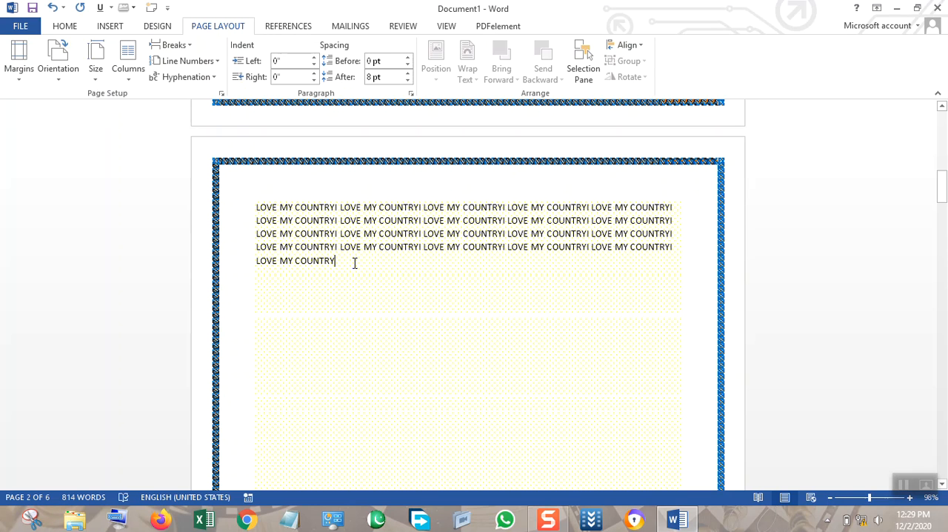
pyautogui.hotkey('ctrl', 'v')
pyautogui.hotkey('ctrl', 'v')
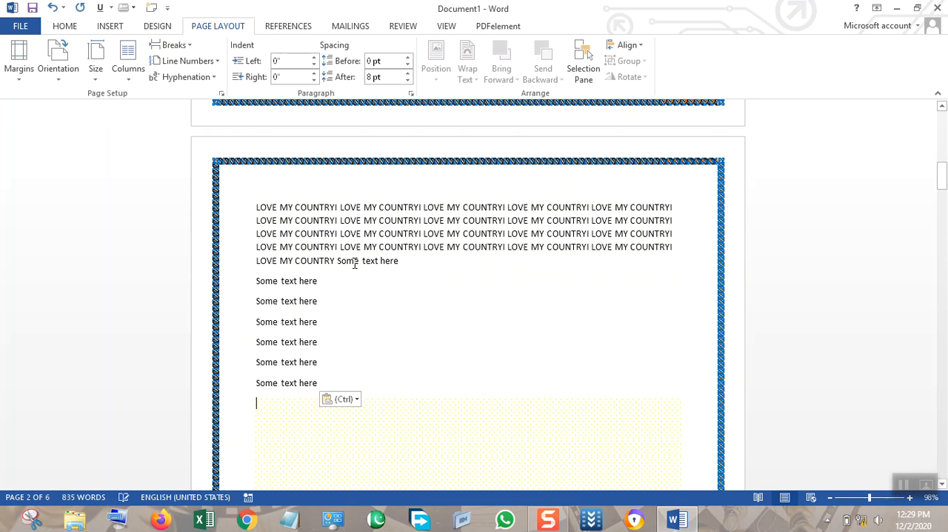
# Zoom out to 60% and delete all the "Some text here" lines after the repeated "I LOVE MY COUNTRY" text.
pyautogui.scroll(-4, 449, 303)
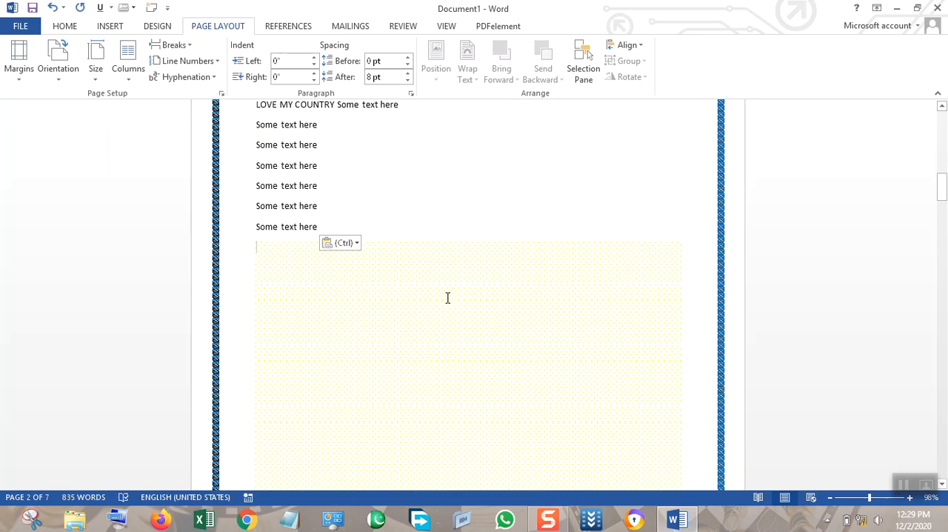
pyautogui.scroll(12, 448, 298)
pyautogui.scroll(-2, 432, 275)
pyautogui.scroll(-5, 430, 284)
pyautogui.click(830, 497)
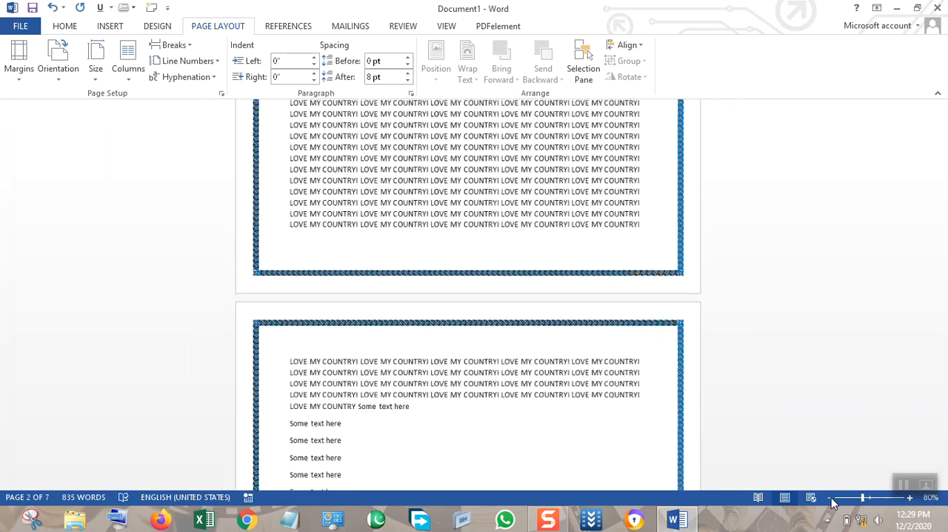
pyautogui.click(830, 497)
pyautogui.click(830, 497)
pyautogui.scroll(3, 756, 364)
pyautogui.scroll(-7, 756, 359)
pyautogui.scroll(-10, 646, 394)
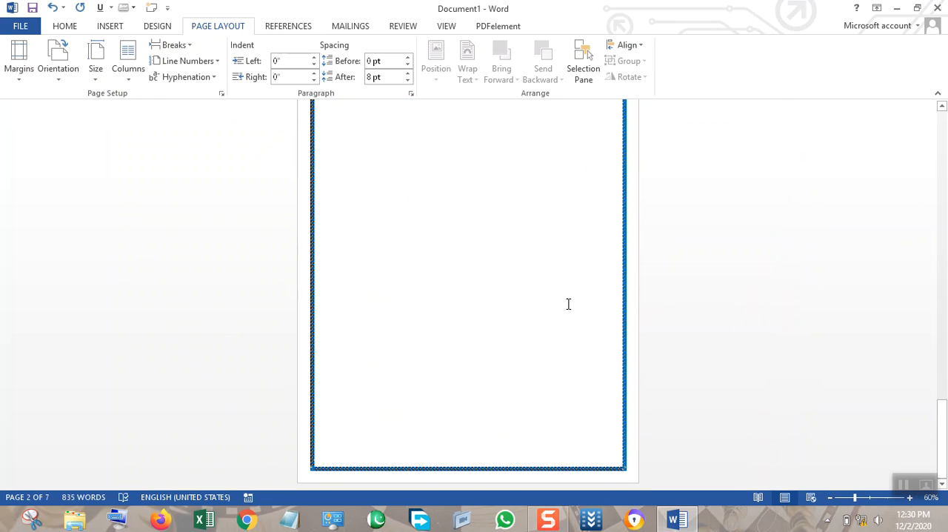
pyautogui.click(538, 204)
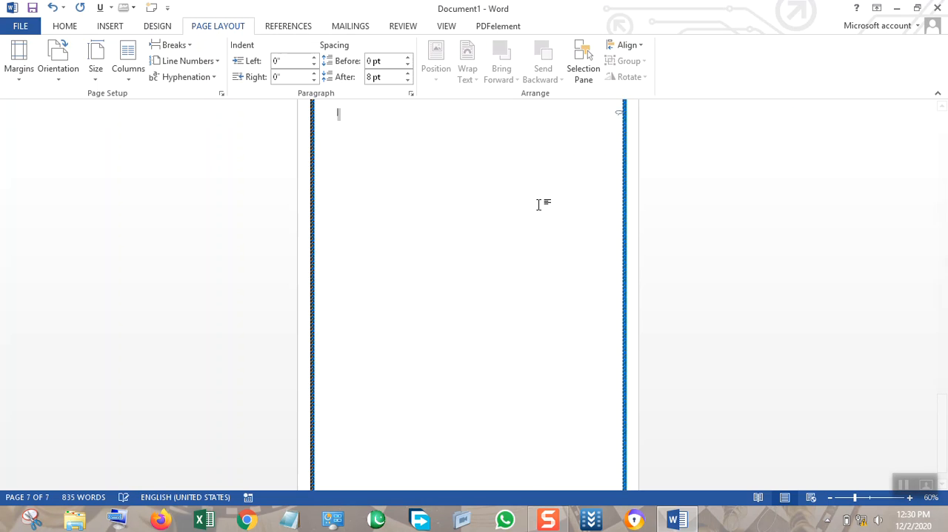
pyautogui.scroll(3, 538, 204)
pyautogui.scroll(-3, 538, 205)
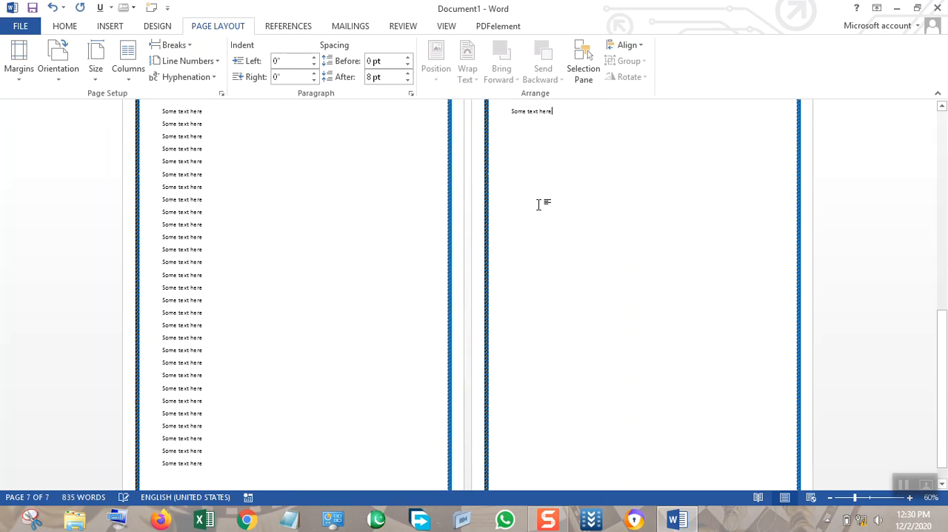
pyautogui.press('BackSpace')
pyautogui.press('BackSpace')
pyautogui.press('BackSpace')
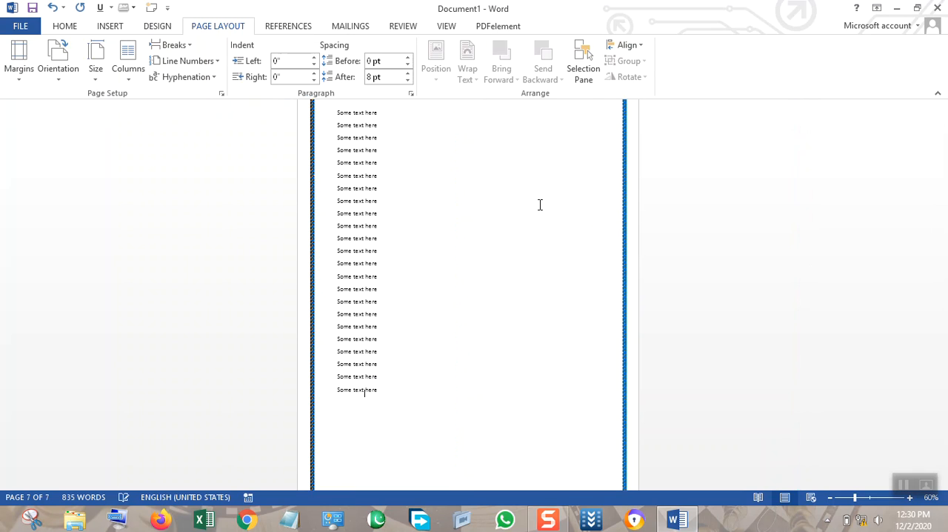
pyautogui.moveTo(377, 389); pyautogui.dragTo(321, 126)
pyautogui.press('Delete')
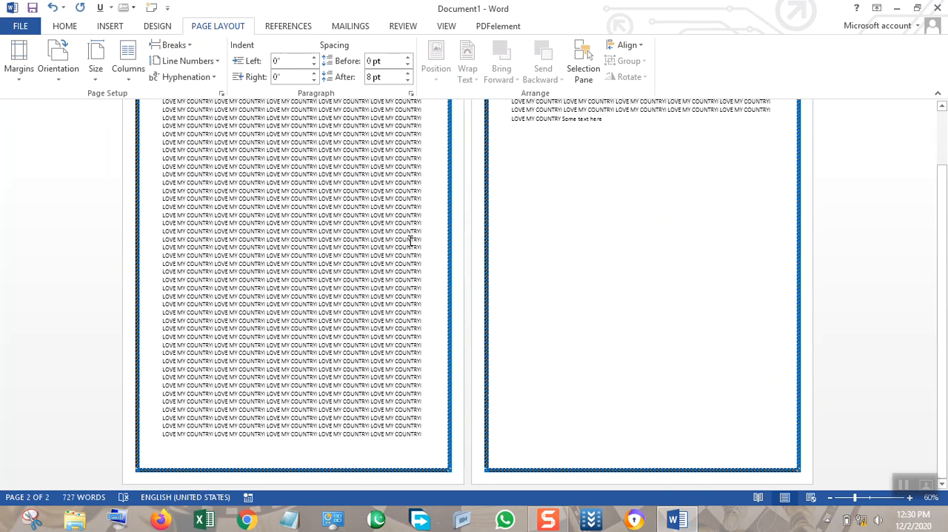
pyautogui.press('BackSpace')
pyautogui.press('BackSpace')
pyautogui.press('BackSpace')
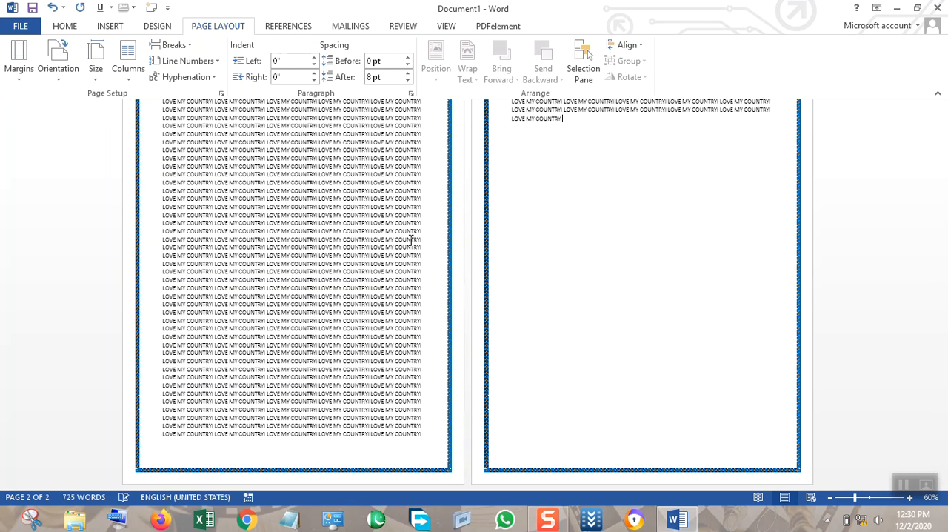
# Set the page margins to the Narrow preset, 0.5 inch on all sides.
pyautogui.scroll(2, 451, 300)
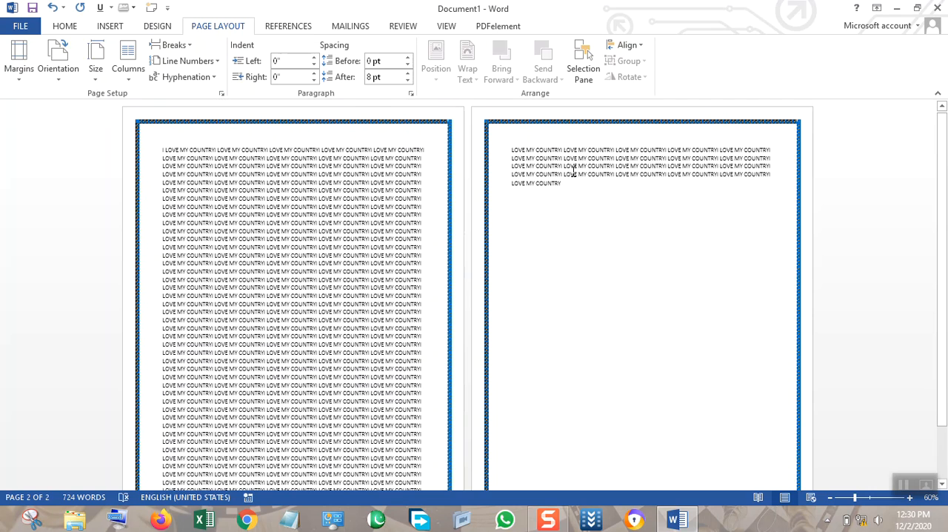
pyautogui.scroll(-2, 572, 176)
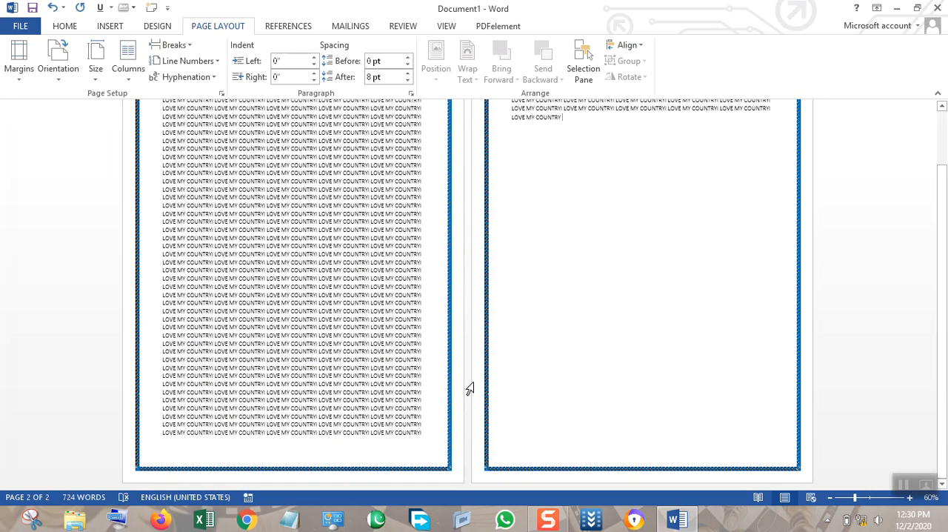
pyautogui.scroll(2, 762, 193)
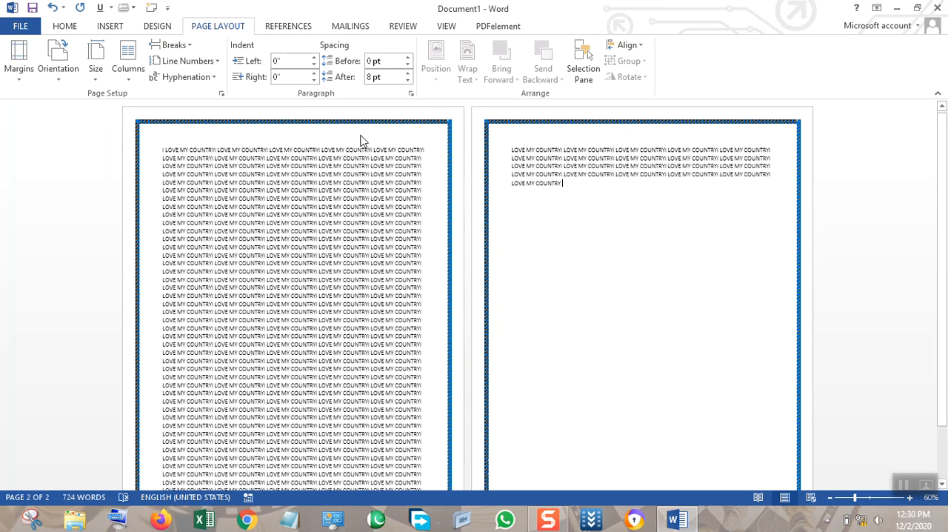
pyautogui.scroll(-2, 364, 236)
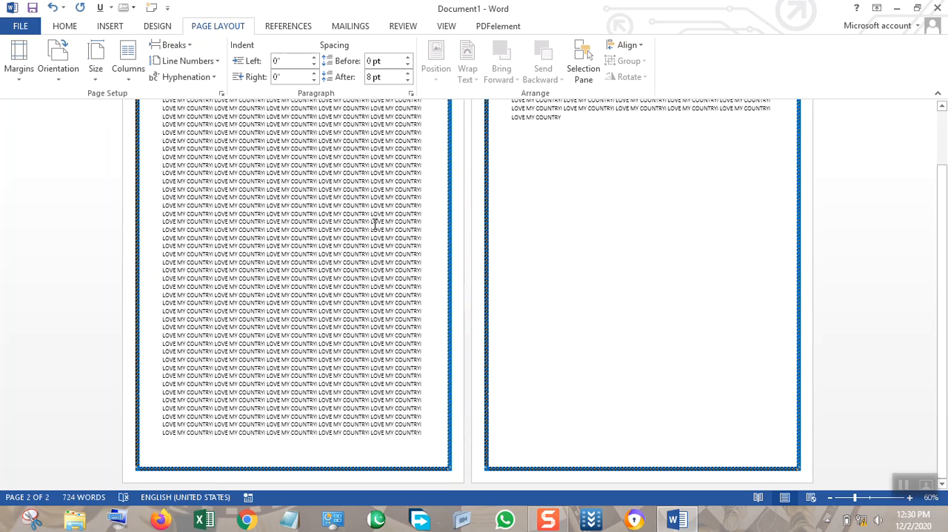
pyautogui.scroll(2, 495, 257)
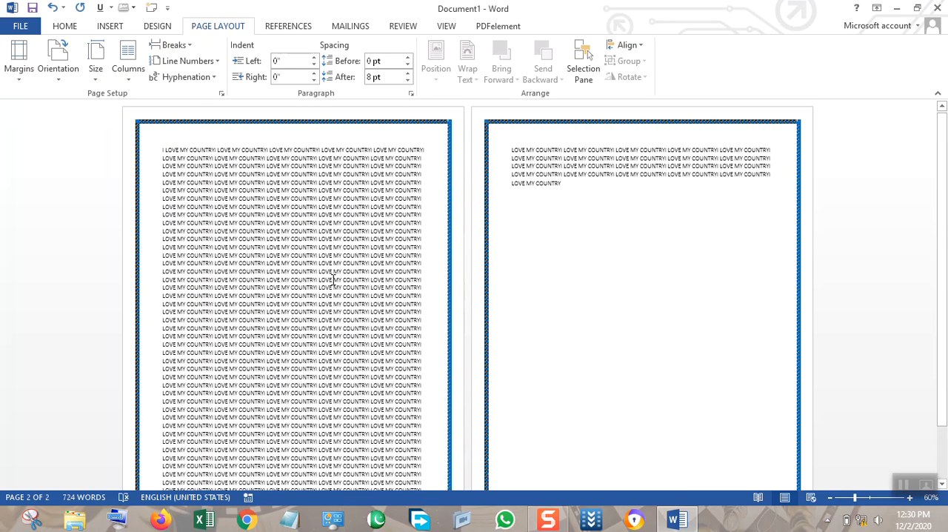
pyautogui.click(20, 79)
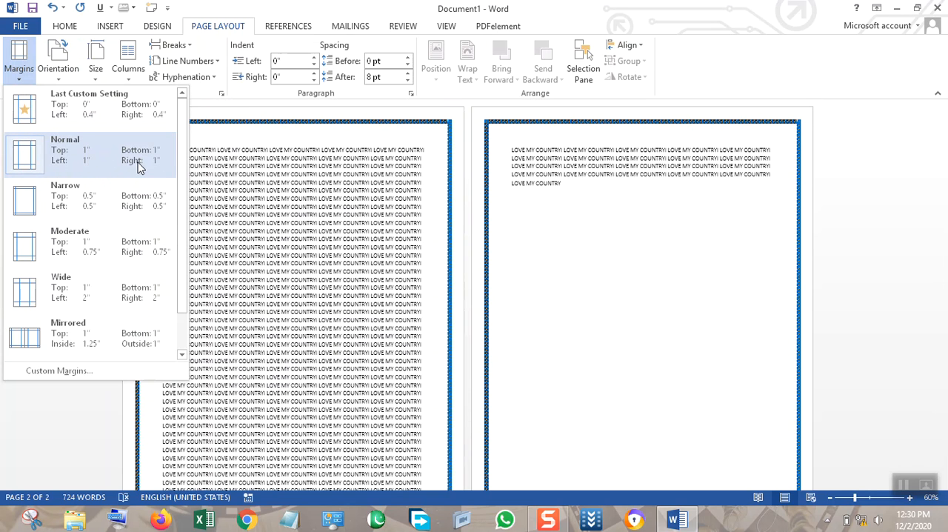
pyautogui.click(46, 193)
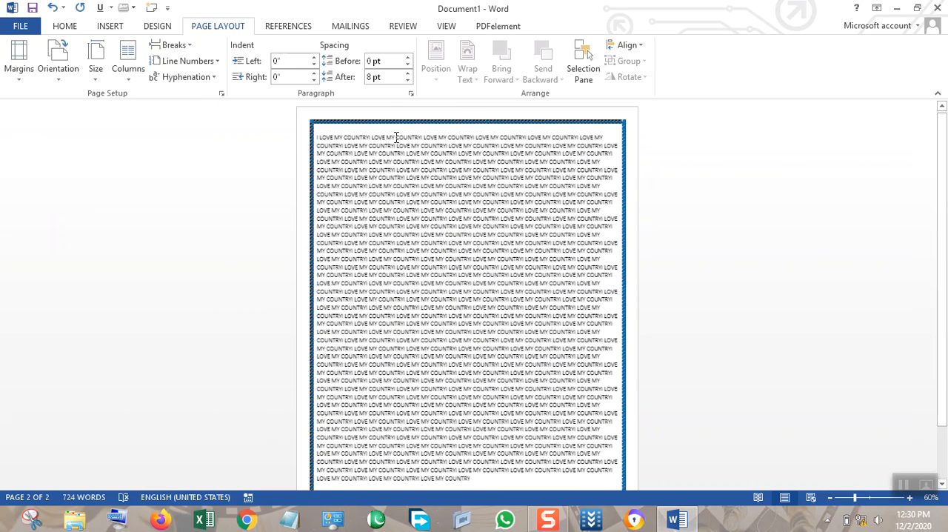
# Select the whole "I LOVE MY COUNTRY" text and set its alignment to Justify.
pyautogui.scroll(-3, 596, 268)
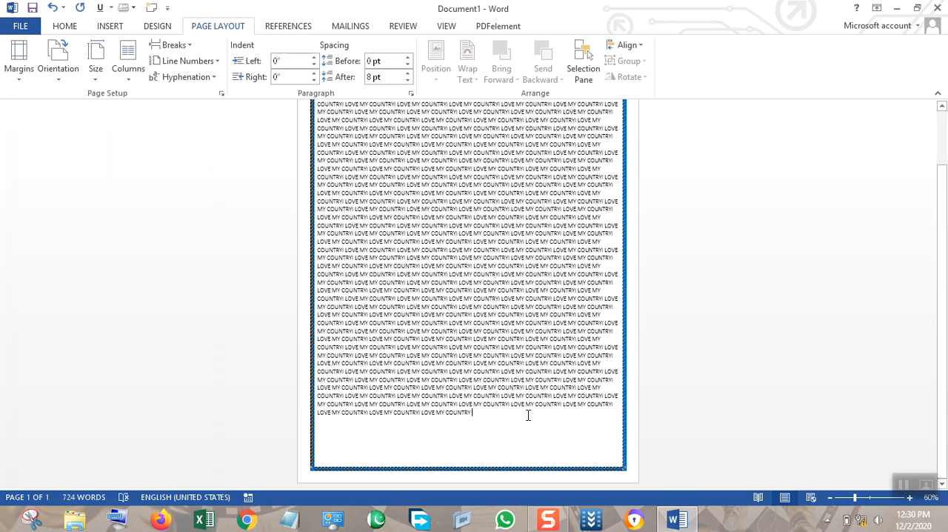
pyautogui.moveTo(480, 417); pyautogui.dragTo(290, 120)
pyautogui.click(64, 26)
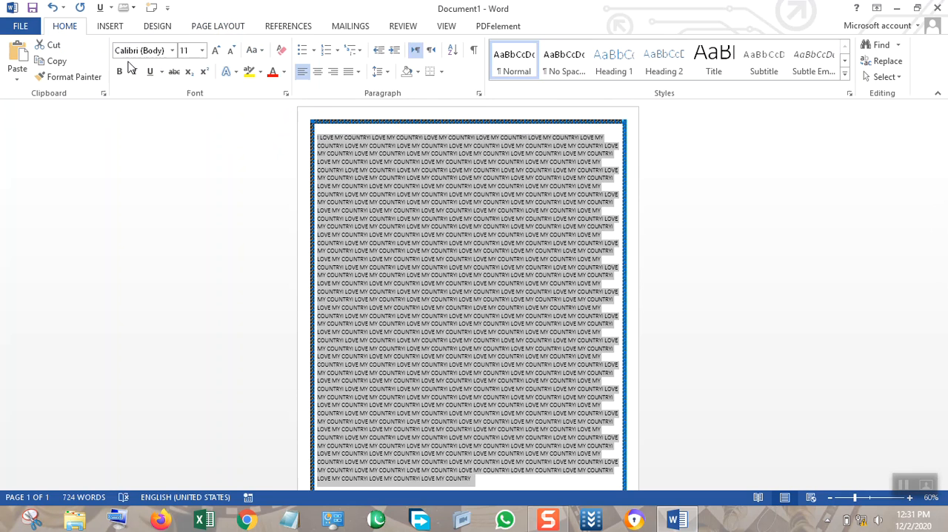
pyautogui.click(359, 71)
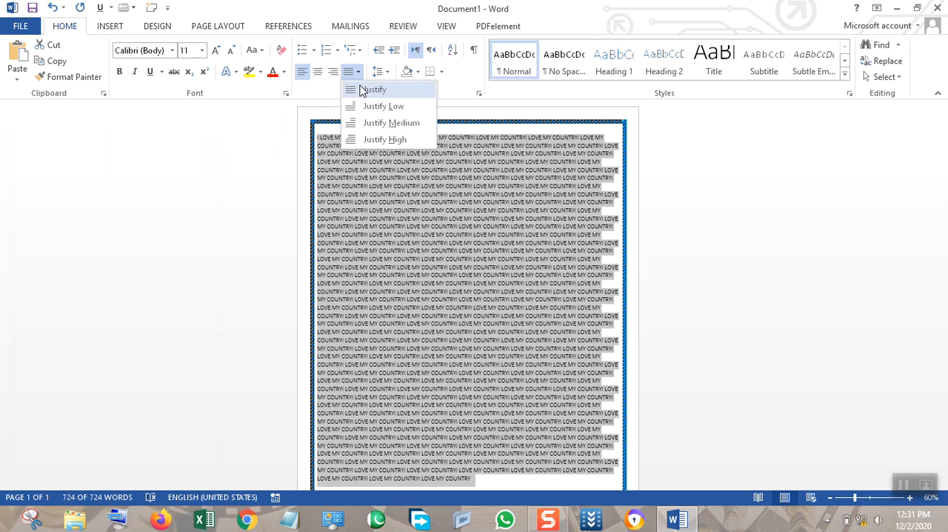
pyautogui.click(361, 90)
pyautogui.scroll(-2, 574, 356)
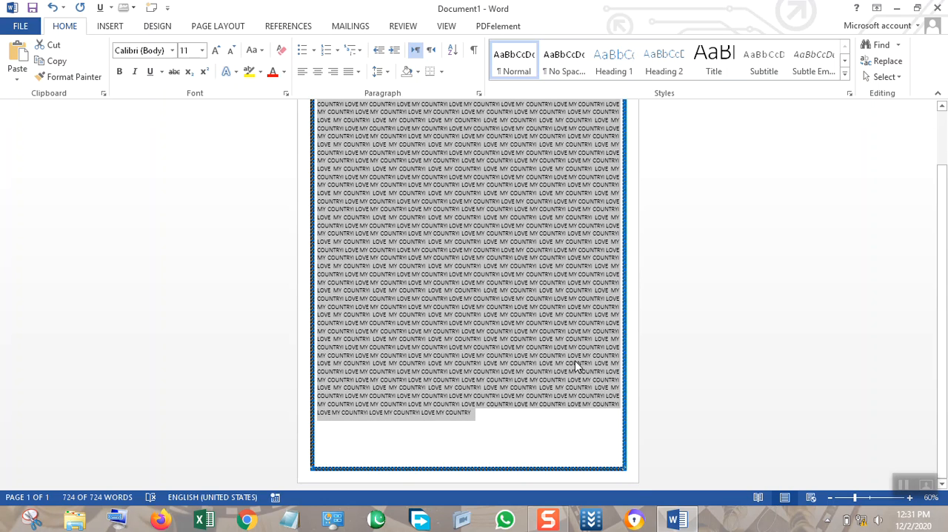
pyautogui.scroll(2, 558, 343)
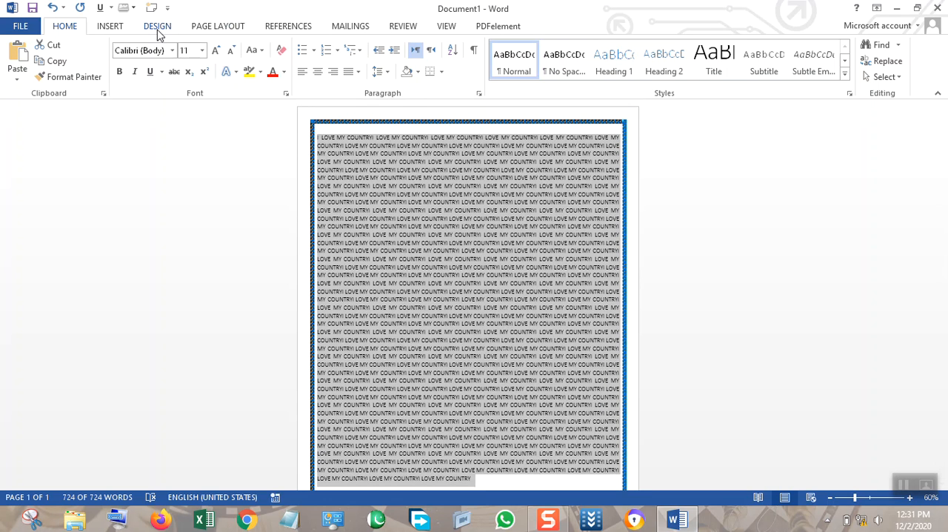
# Set the page margins to the Moderate preset, with 1 inch top and bottom and 0.75 inch left and right.
pyautogui.click(205, 26)
pyautogui.click(12, 77)
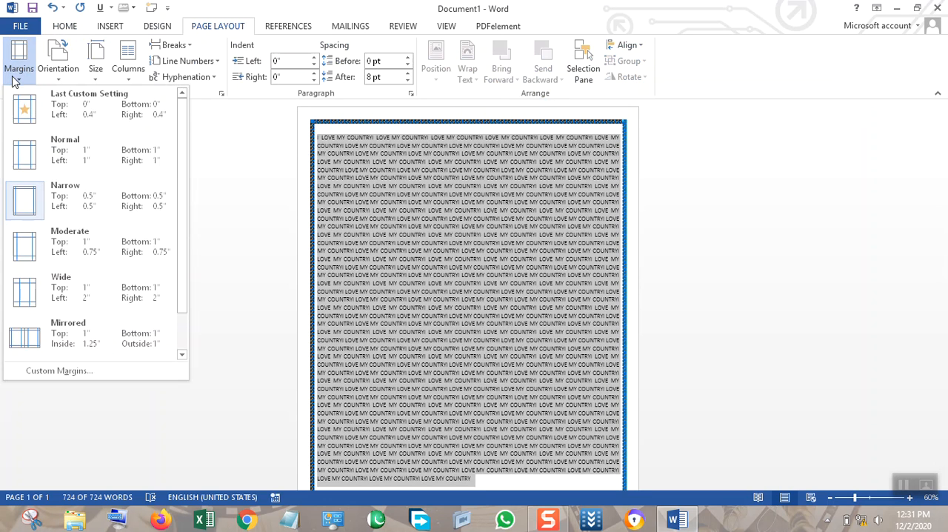
pyautogui.click(51, 238)
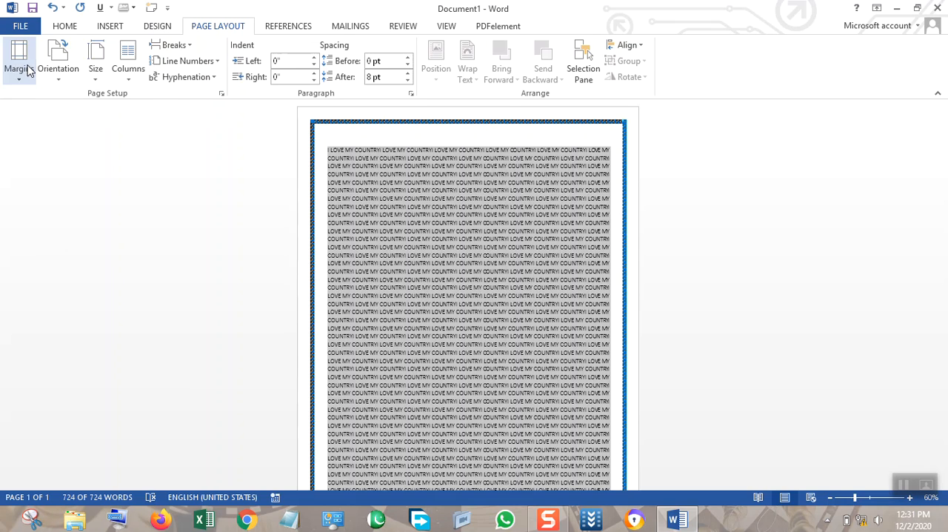
# Set the page margins to the Wide preset, with 1 inch top and bottom and 2 inches left and right.
pyautogui.click(28, 68)
pyautogui.click(27, 277)
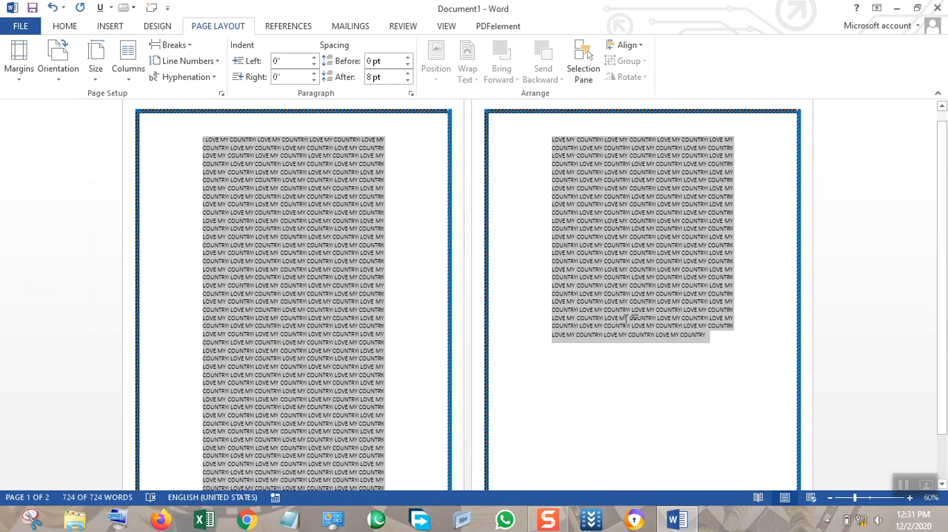
pyautogui.scroll(-2, 624, 333)
pyautogui.scroll(2, 618, 334)
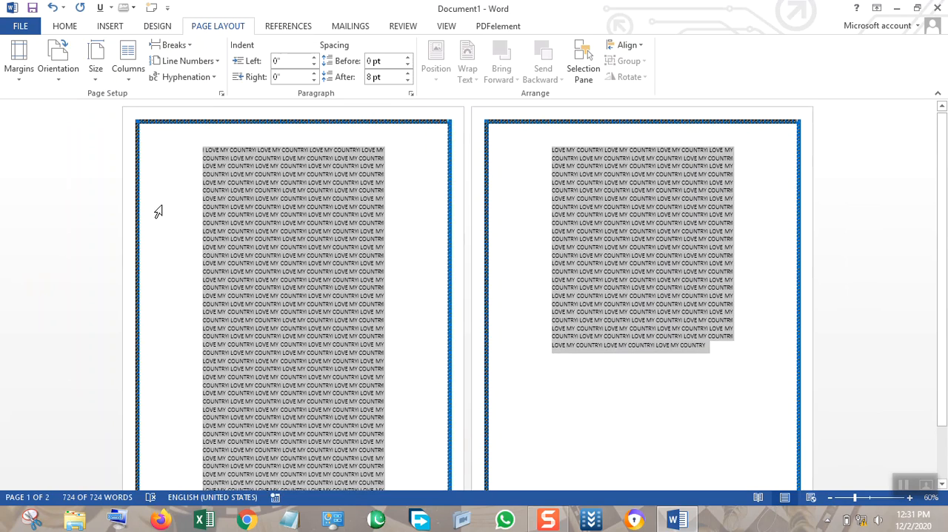
pyautogui.scroll(-1, 334, 326)
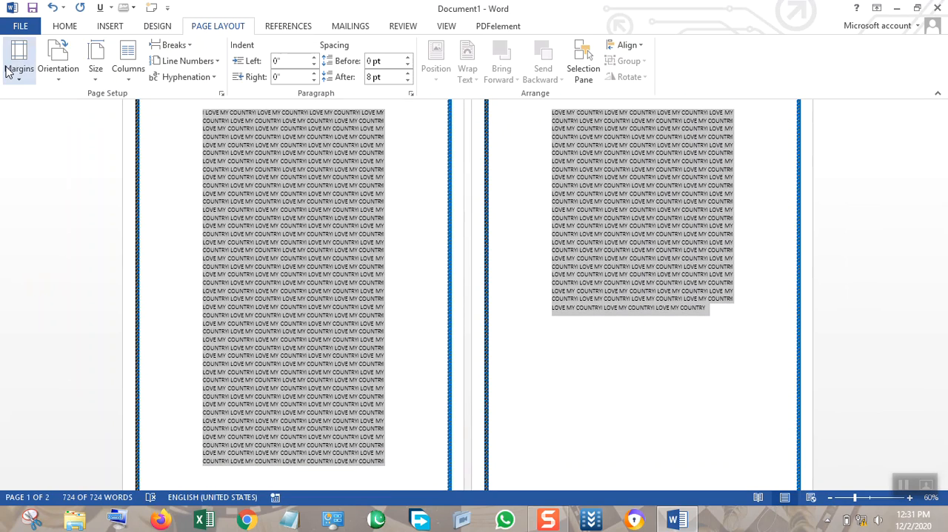
# Apply custom margins of 0.7 inch top and 0.5 inch bottom to the whole document, and return to the Normal preset.
pyautogui.click(9, 74)
pyautogui.click(59, 371)
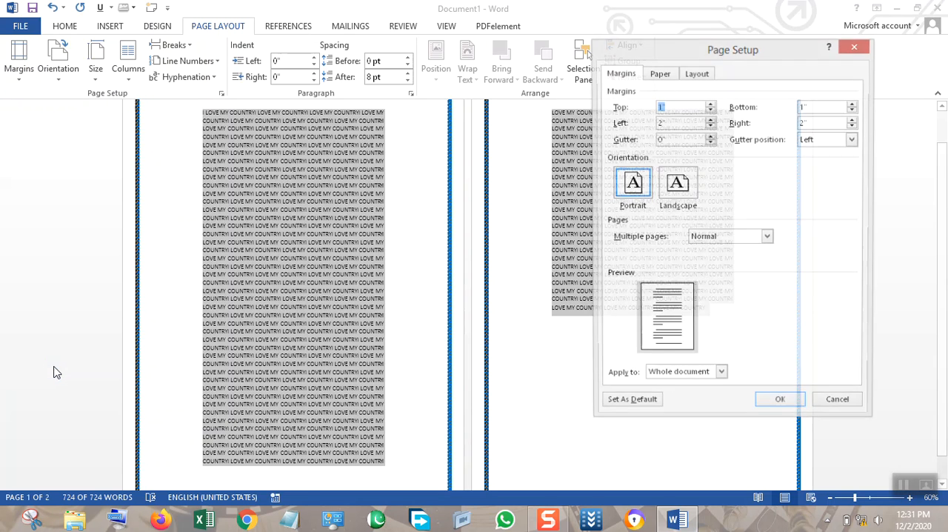
pyautogui.click(710, 111)
pyautogui.click(710, 110)
pyautogui.click(710, 110)
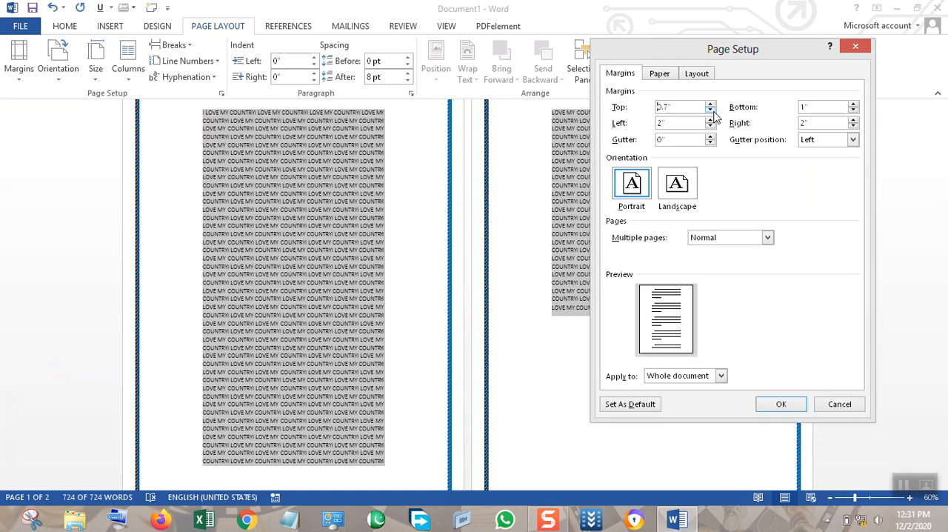
pyautogui.click(853, 110)
pyautogui.click(779, 404)
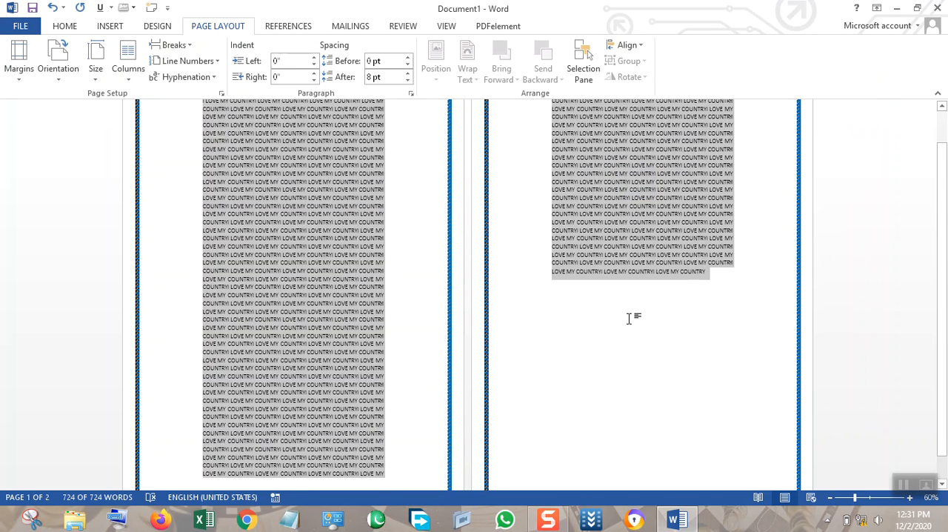
pyautogui.scroll(1, 580, 302)
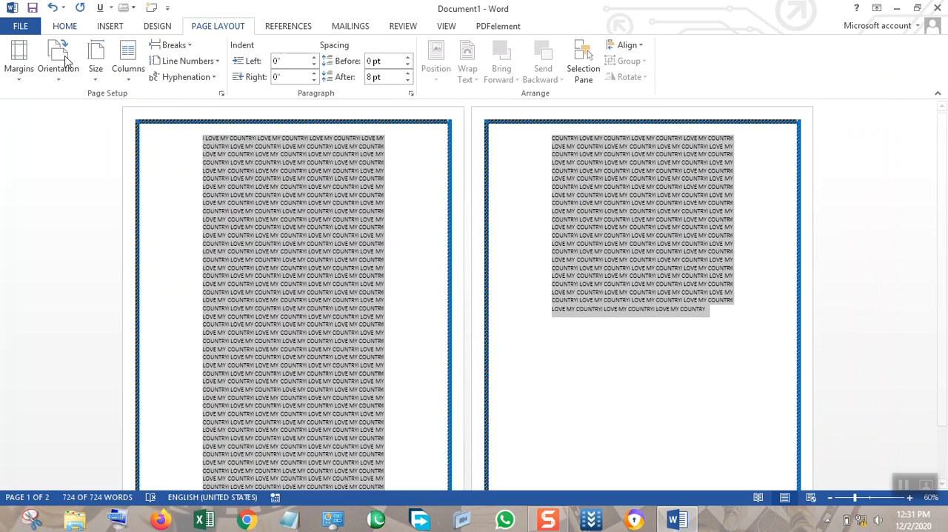
pyautogui.click(23, 74)
pyautogui.click(57, 142)
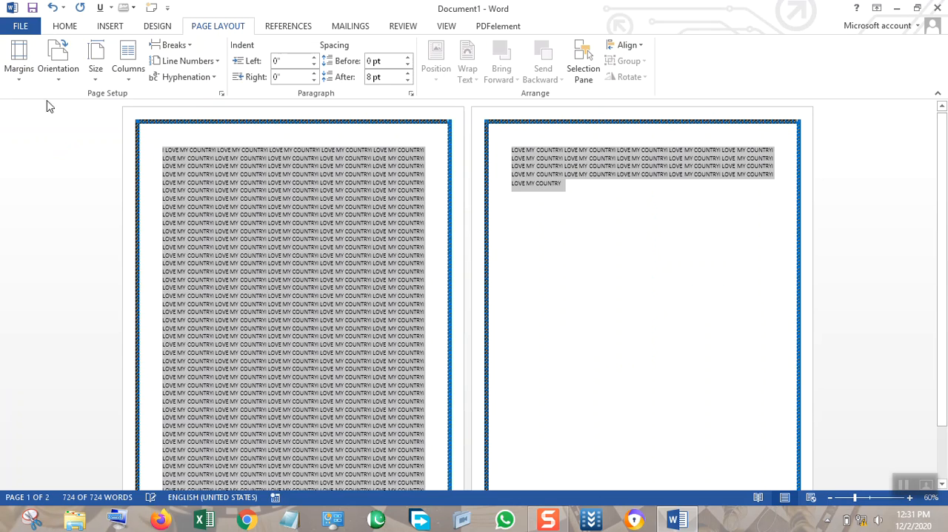
# Apply a custom top margin of 0.3 inch to the whole document, and restore the Normal preset of 1 inch all round.
pyautogui.click(23, 79)
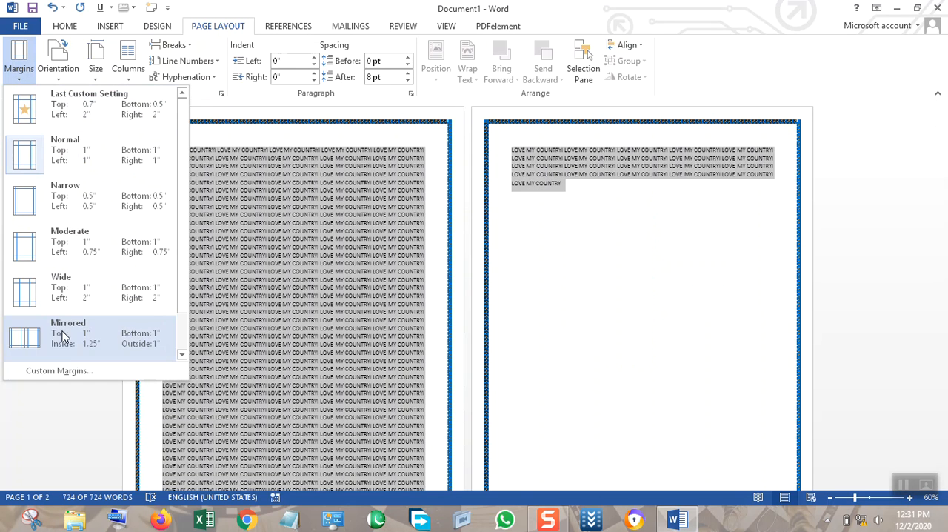
pyautogui.click(59, 370)
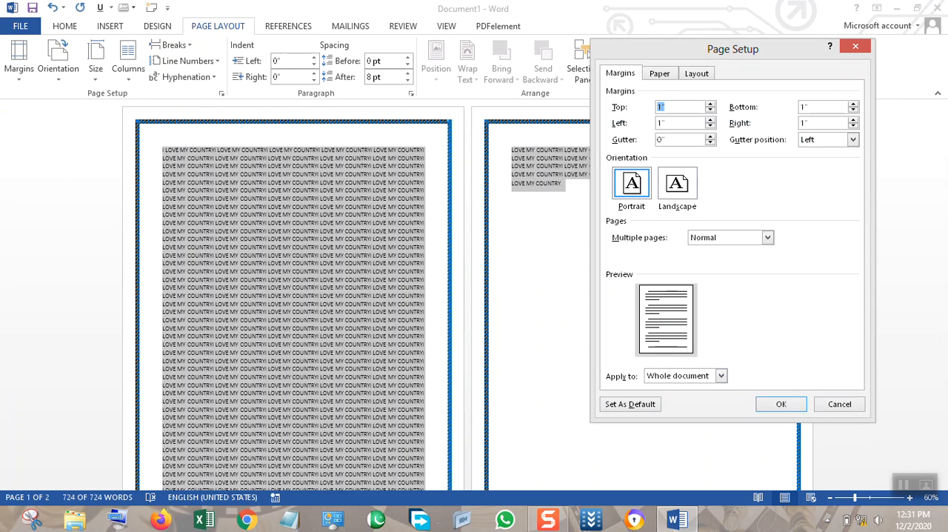
pyautogui.click(711, 111)
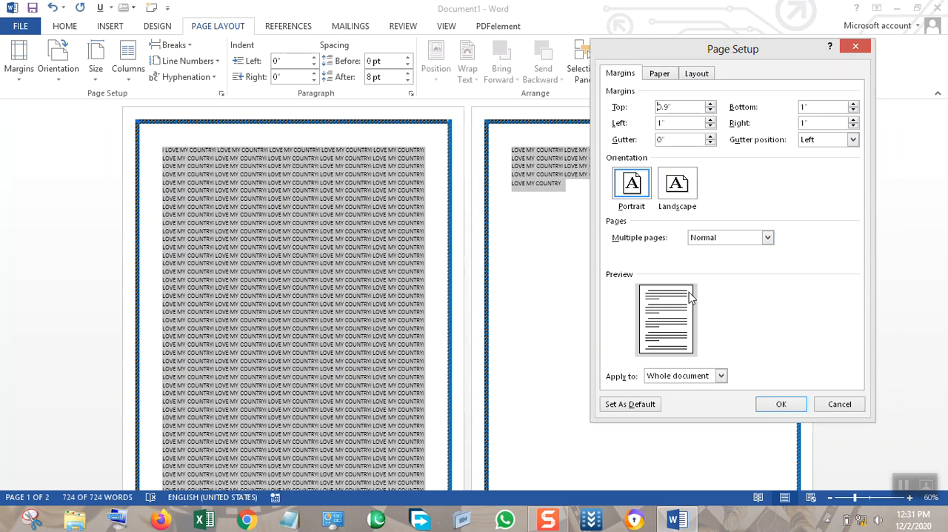
pyautogui.click(711, 111)
pyautogui.click(710, 112)
pyautogui.click(711, 111)
pyautogui.click(710, 111)
pyautogui.click(711, 111)
pyautogui.click(711, 111)
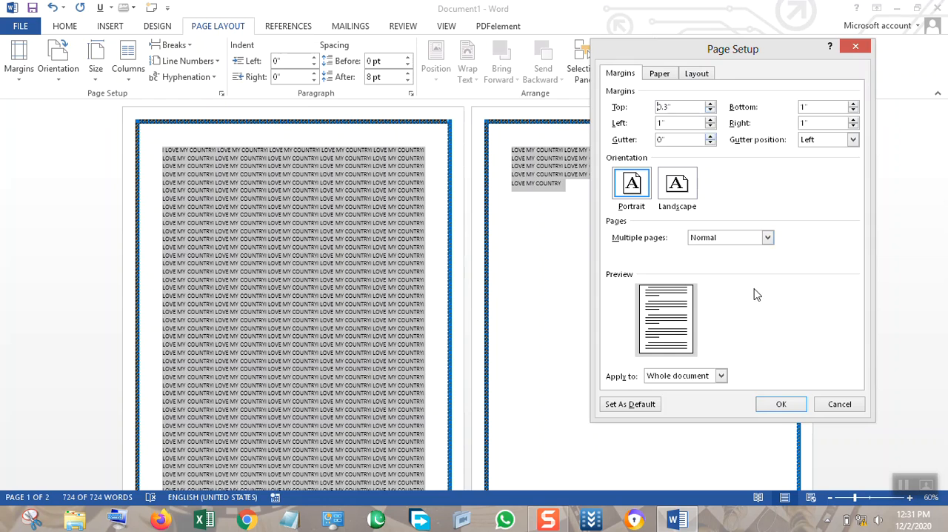
pyautogui.click(780, 406)
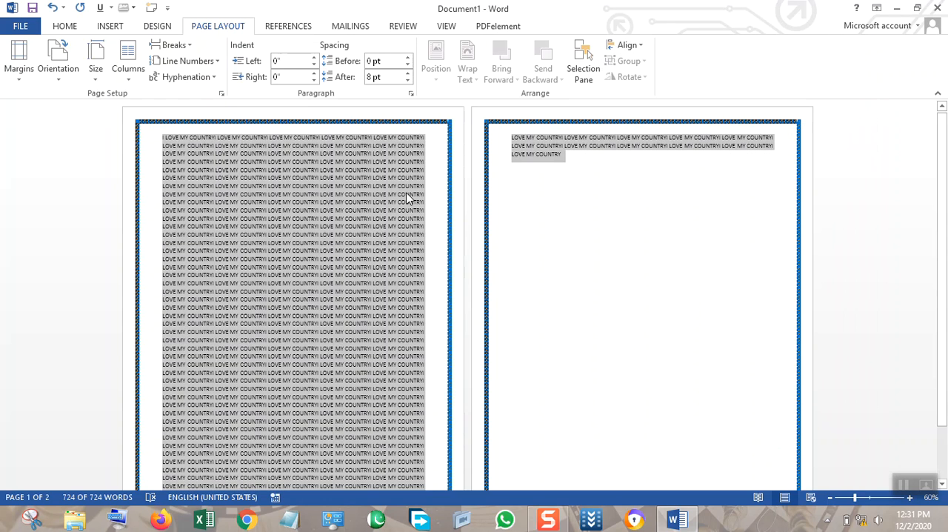
pyautogui.scroll(-3, 429, 220)
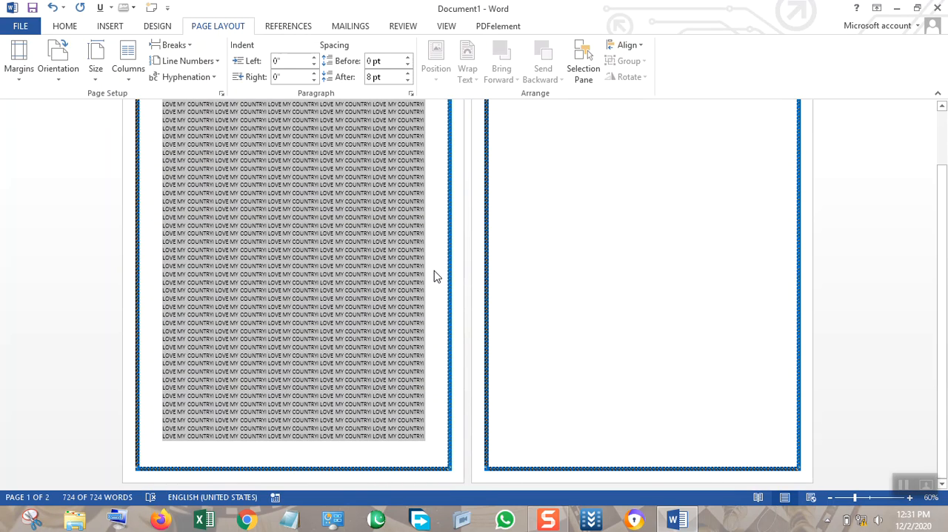
pyautogui.scroll(3, 435, 275)
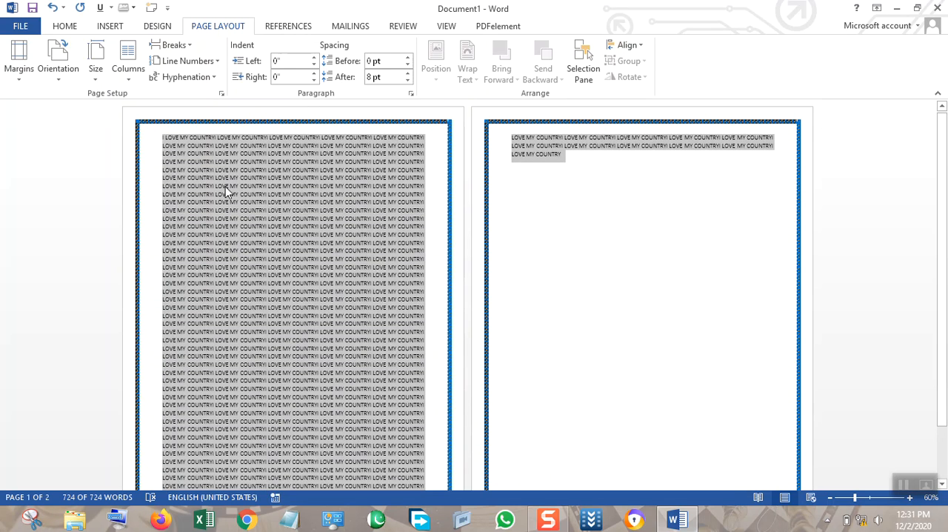
pyautogui.click(19, 60)
pyautogui.click(37, 146)
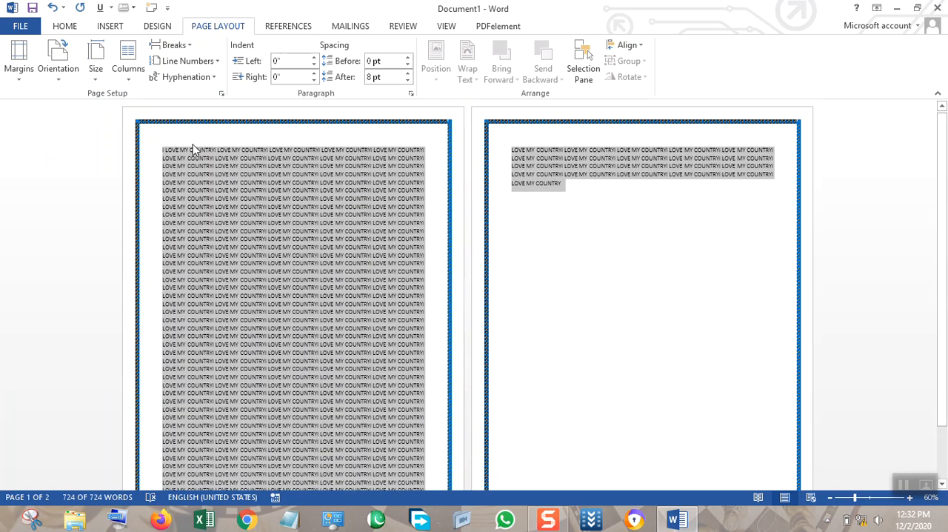
# Switch the page orientation to Landscape and back to Portrait.
pyautogui.click(52, 88)
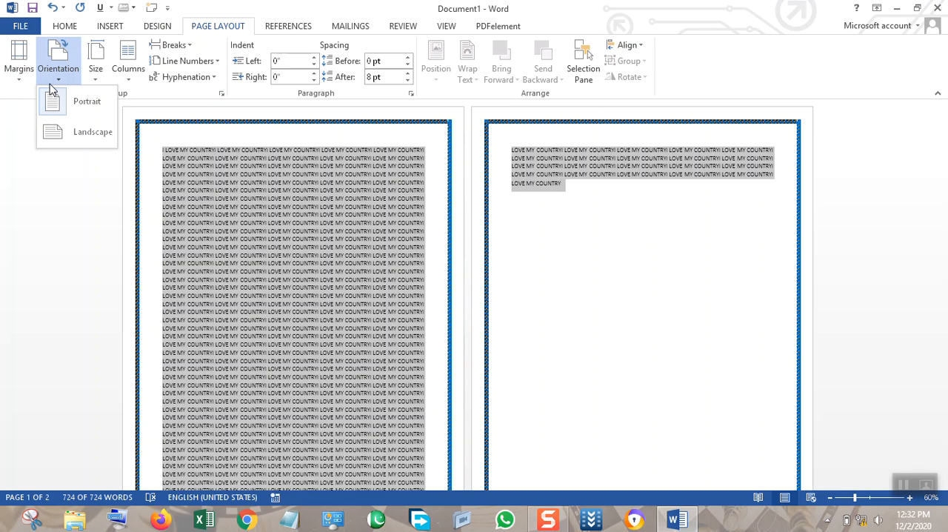
pyautogui.click(78, 133)
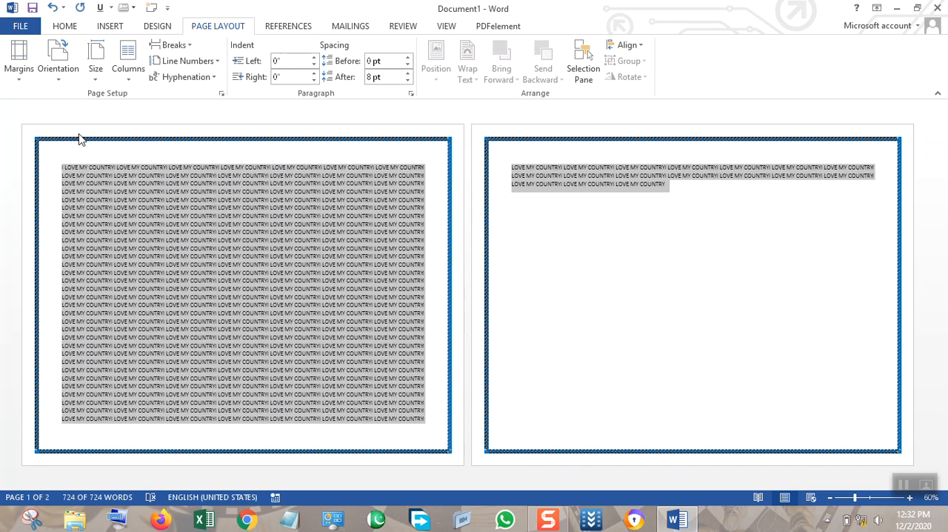
pyautogui.click(56, 81)
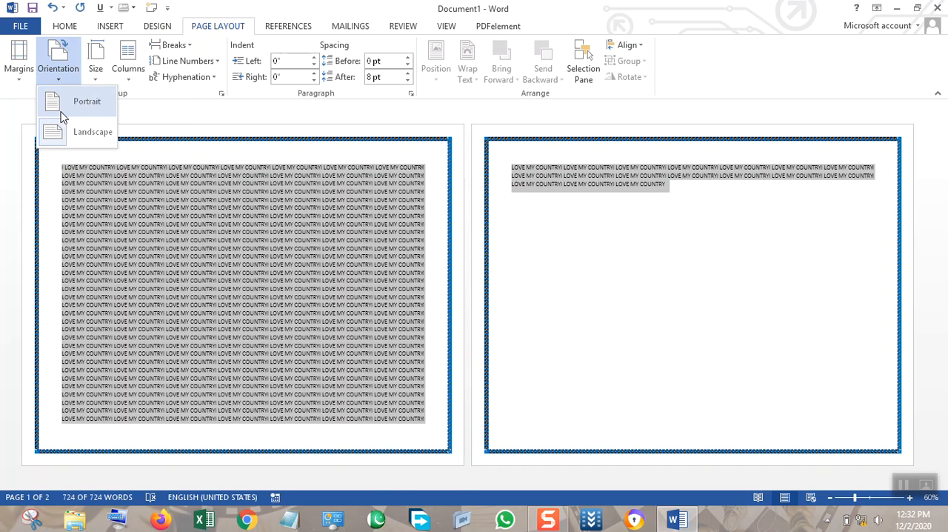
pyautogui.click(74, 100)
# Set the paper size to A4 and open the additional paper size settings.
pyautogui.click(95, 81)
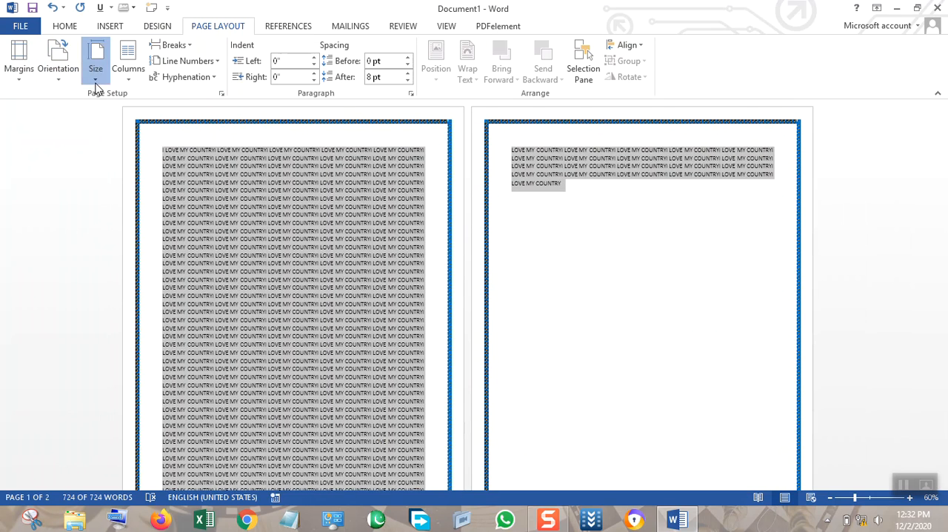
pyautogui.click(107, 261)
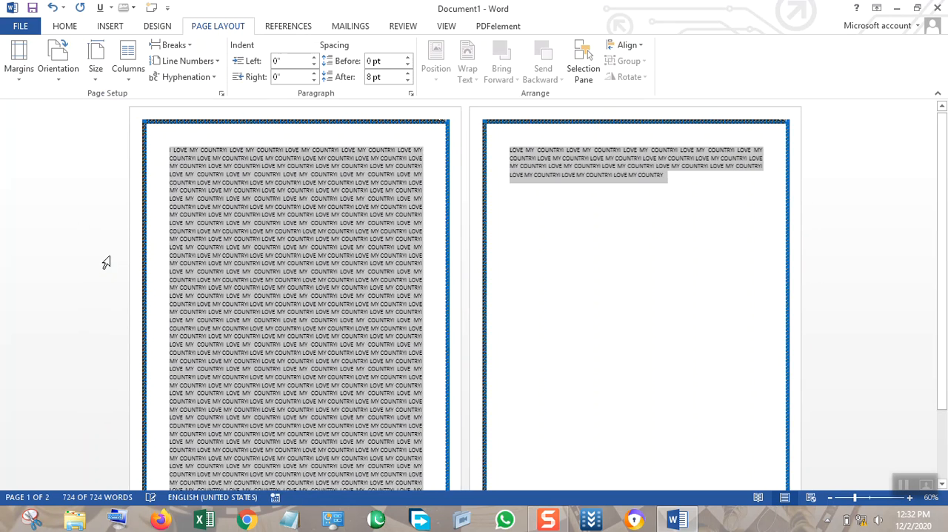
pyautogui.click(104, 74)
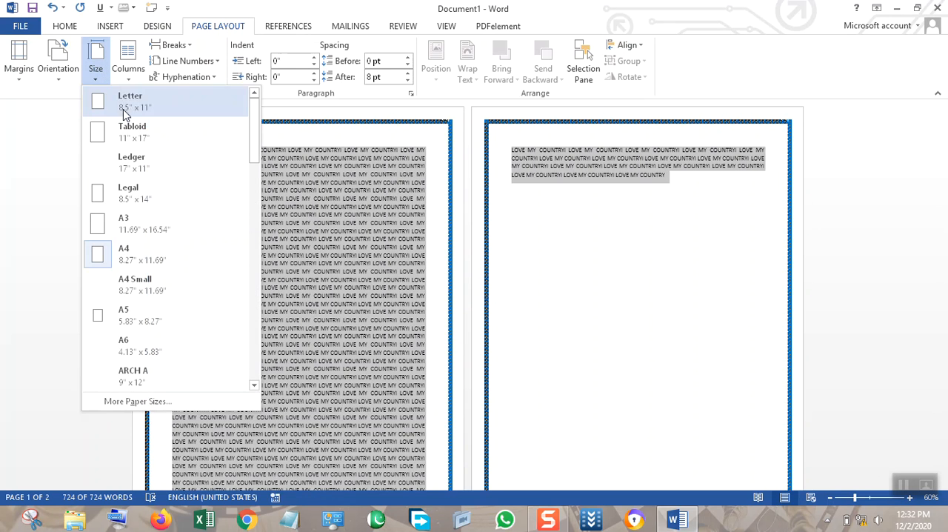
pyautogui.click(187, 410)
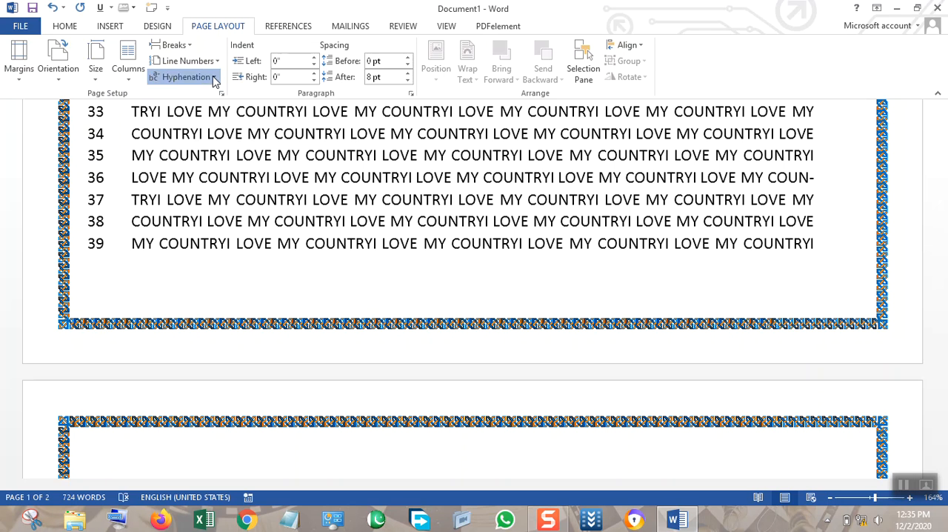
# Run manual hyphenation on the document and dismiss the resulting dialog.
pyautogui.click(212, 77)
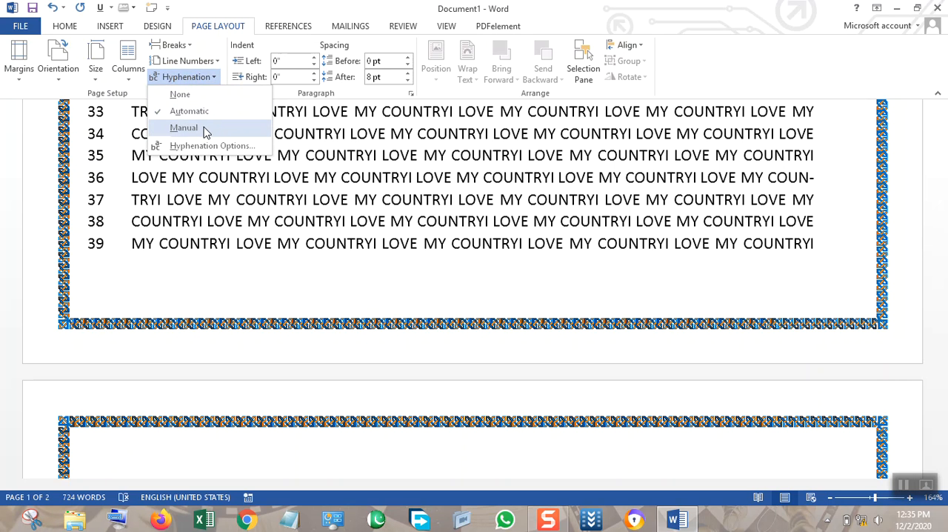
pyautogui.click(184, 127)
pyautogui.click(498, 288)
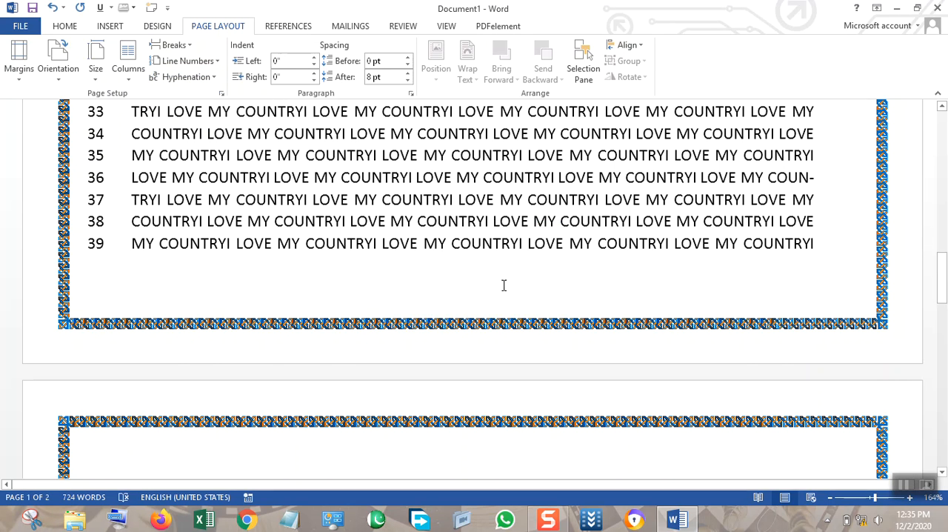
# Split the opening text into separate paragraphs after "I LOVE MY COUNTRYI LOVE MY COUNTRYI" and after "LOV" in the second line.
pyautogui.click(421, 236)
pyautogui.press('Return')
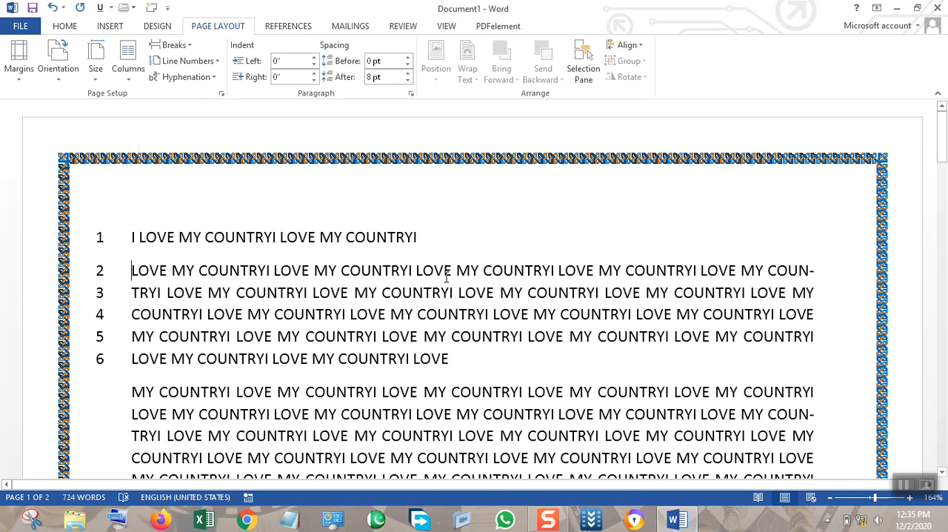
pyautogui.press('Return')
# Set the first line's left indent to 0.2 inch and increase its paragraph spacing before and after.
pyautogui.moveTo(420, 231); pyautogui.dragTo(130, 236)
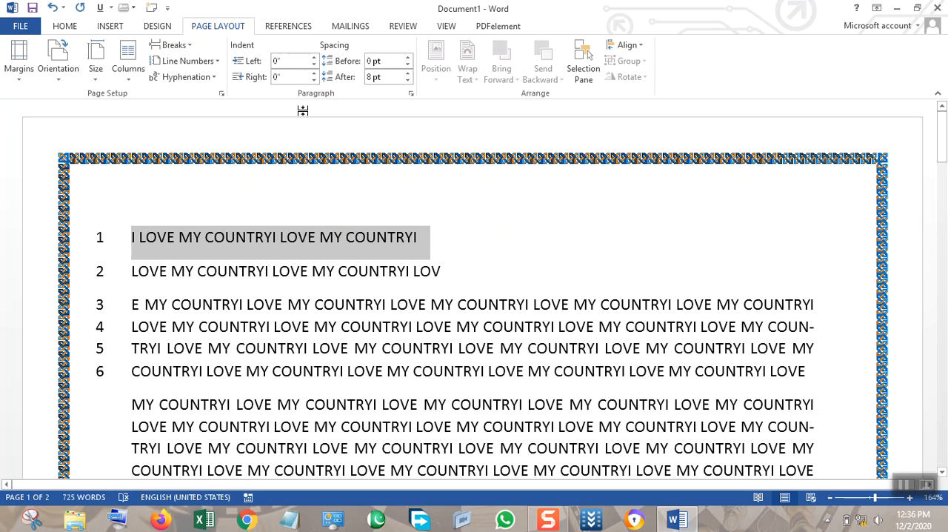
pyautogui.click(314, 58)
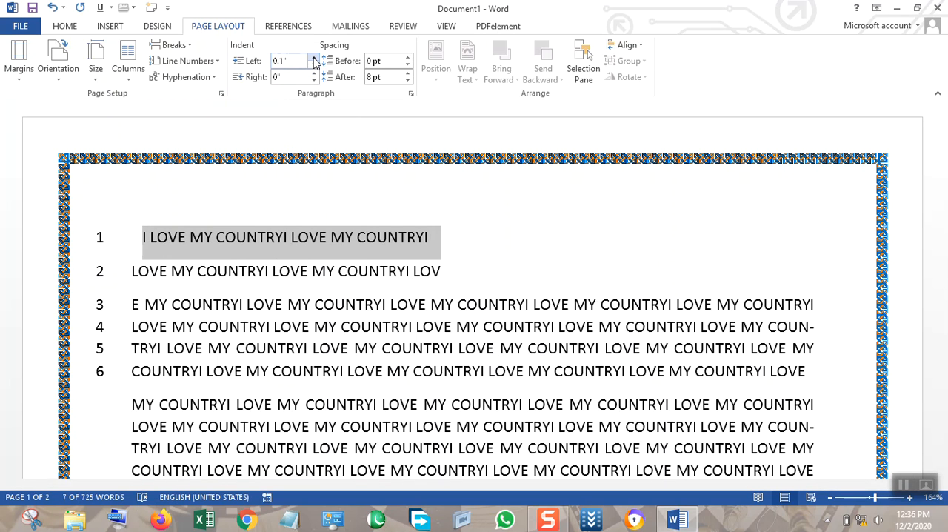
pyautogui.click(315, 57)
pyautogui.click(407, 58)
pyautogui.click(407, 58)
pyautogui.click(407, 73)
pyautogui.click(516, 319)
# Zoom the document out to 64% and select the block of "LOVE MY COUNTRY" text on the second page.
pyautogui.click(392, 26)
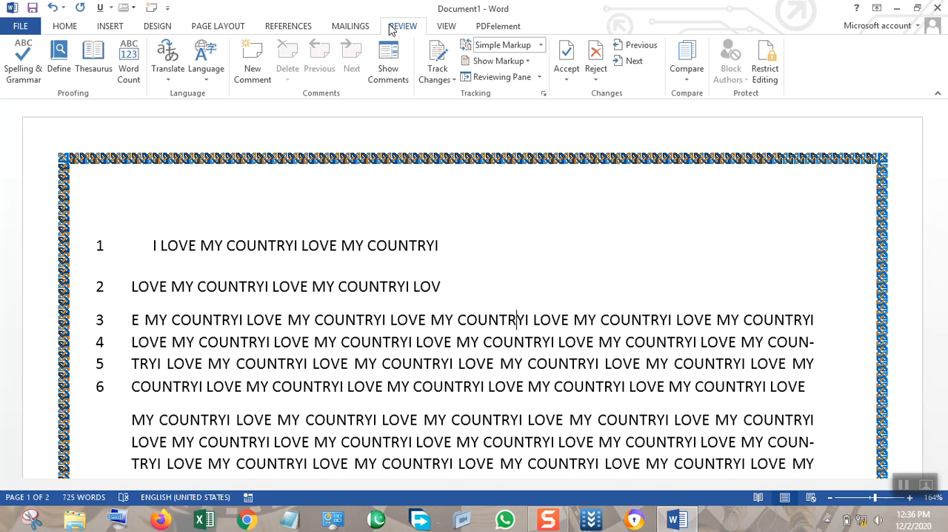
pyautogui.click(443, 26)
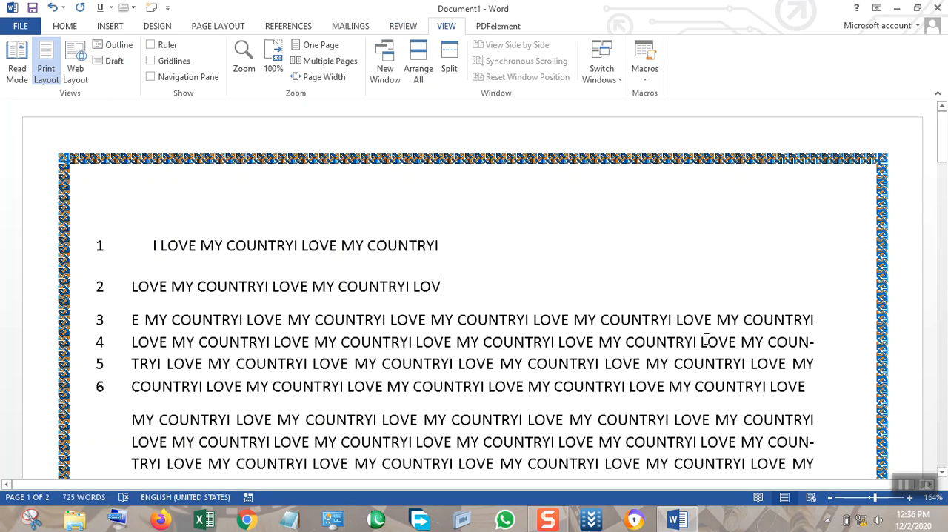
pyautogui.moveTo(864, 502); pyautogui.dragTo(856, 501)
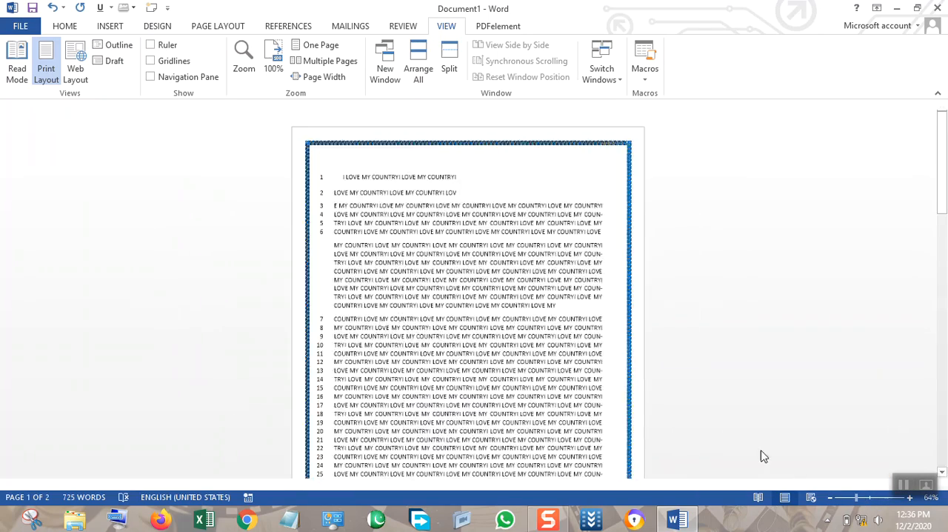
pyautogui.scroll(-5, 713, 229)
pyautogui.scroll(4, 765, 266)
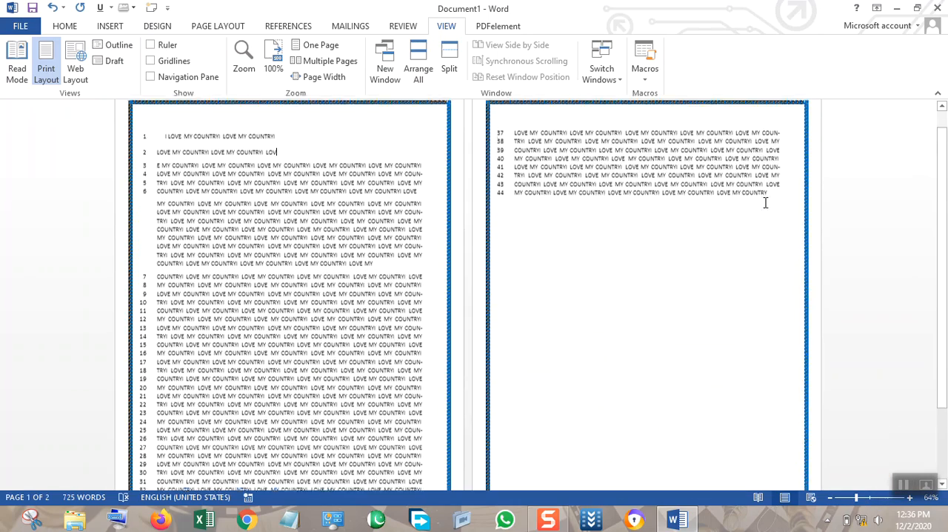
pyautogui.moveTo(774, 196); pyautogui.dragTo(513, 138)
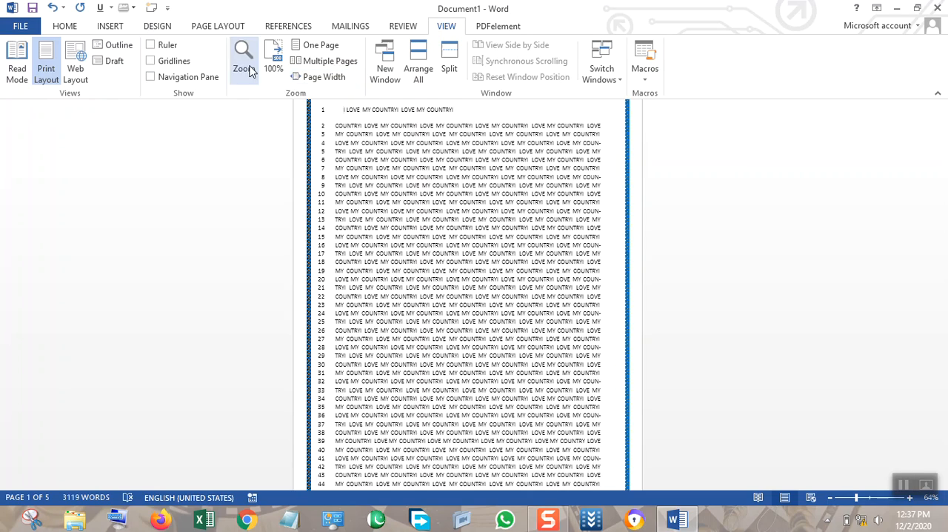
# Display the document one page at a time, and switch it to the multiple-pages view.
pyautogui.click(320, 49)
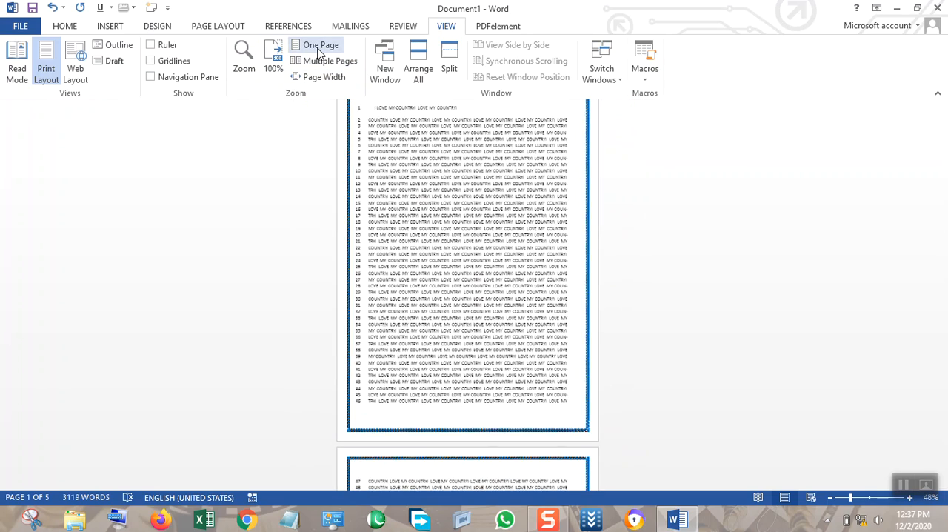
pyautogui.click(320, 63)
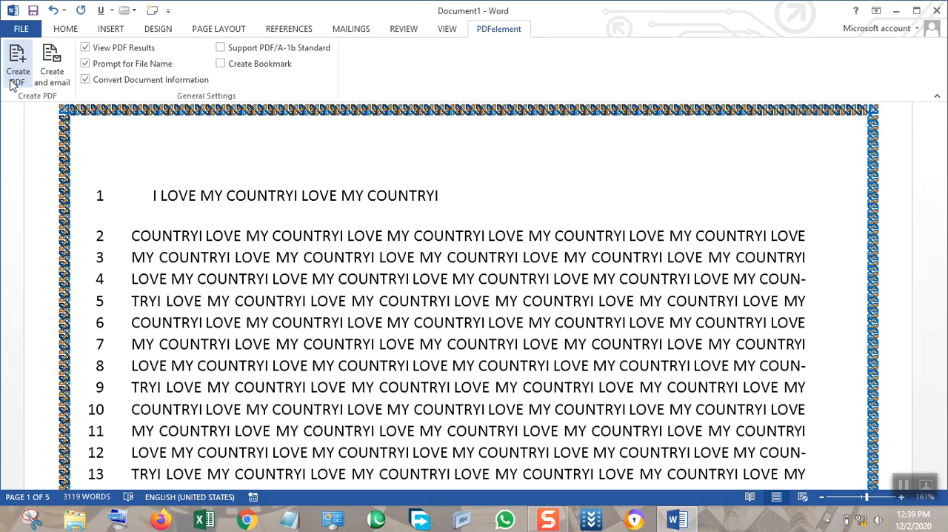
# Save the document to the Desktop as a Word document, and create a PDF of it in the same folder with PDFelement.
pyautogui.click(11, 73)
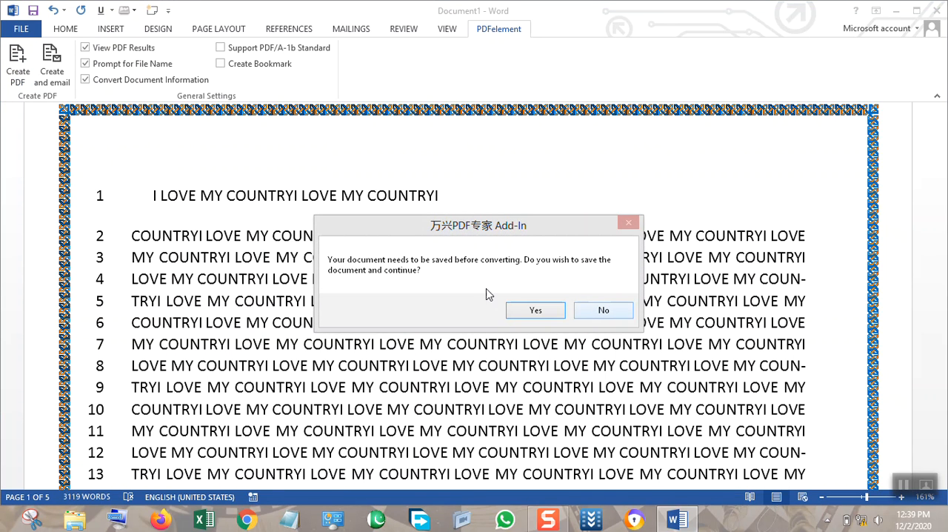
pyautogui.click(529, 308)
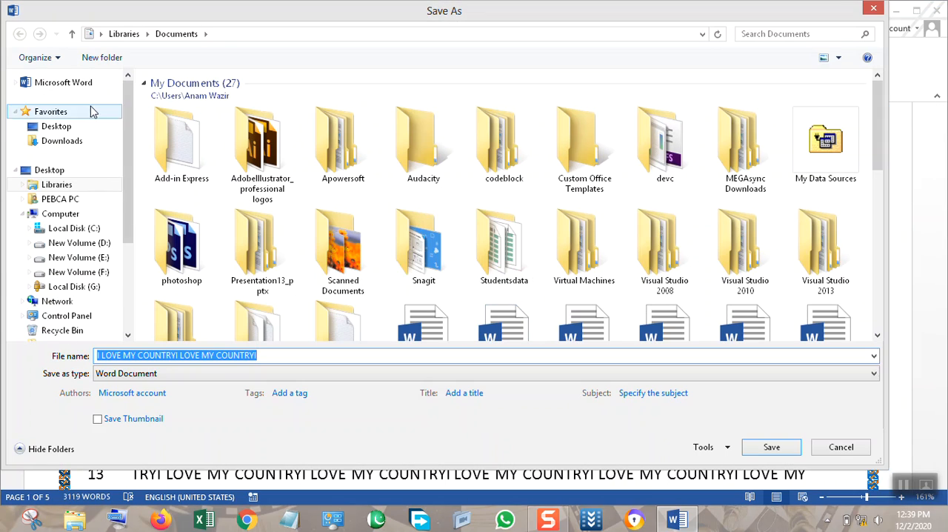
pyautogui.click(81, 131)
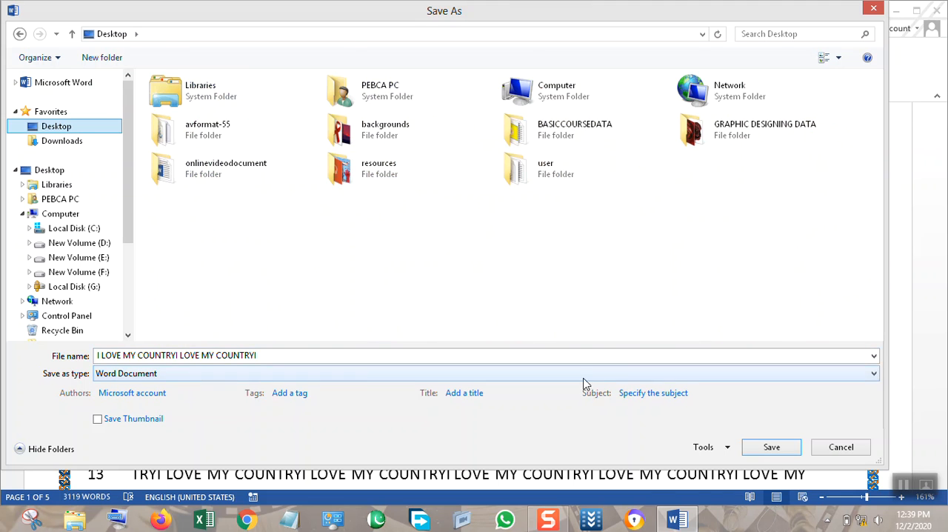
pyautogui.click(771, 446)
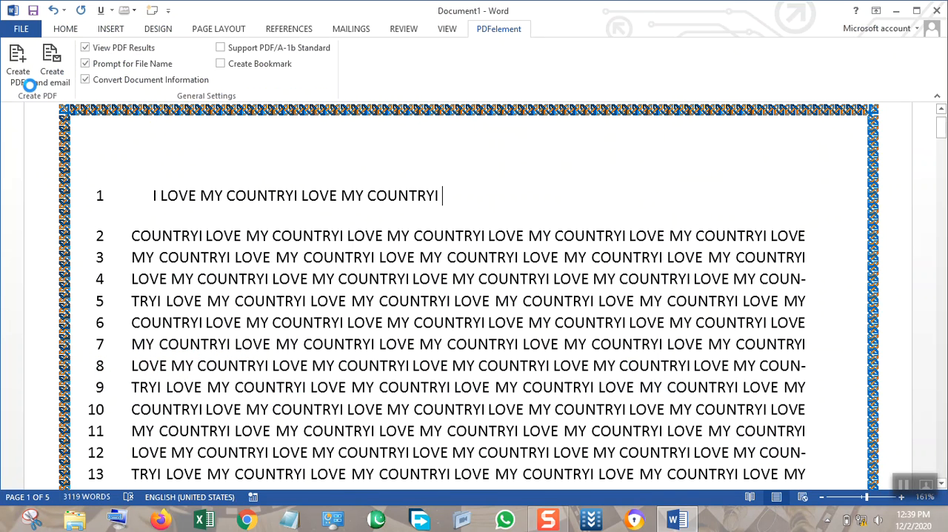
pyautogui.click(22, 81)
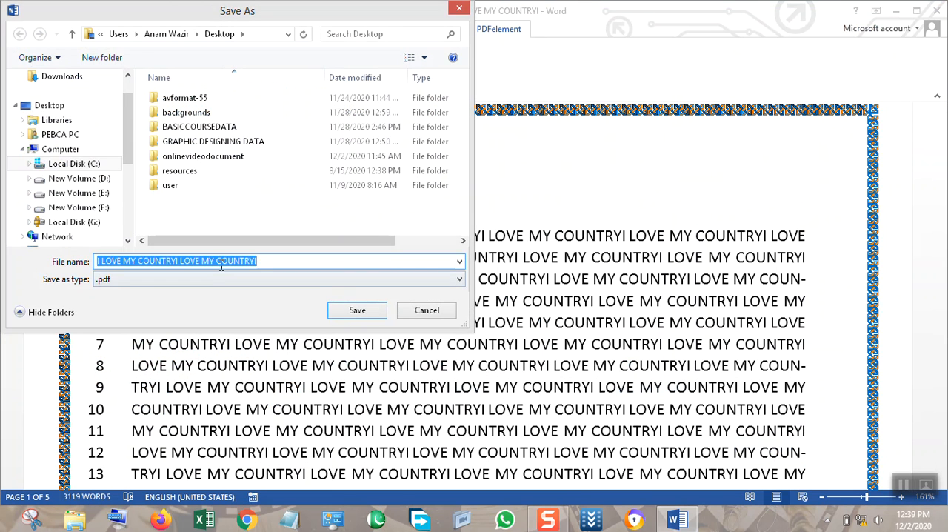
pyautogui.click(357, 310)
# Save a copy of the document to the Desktop in PDF format using Word's own Save As.
pyautogui.click(22, 25)
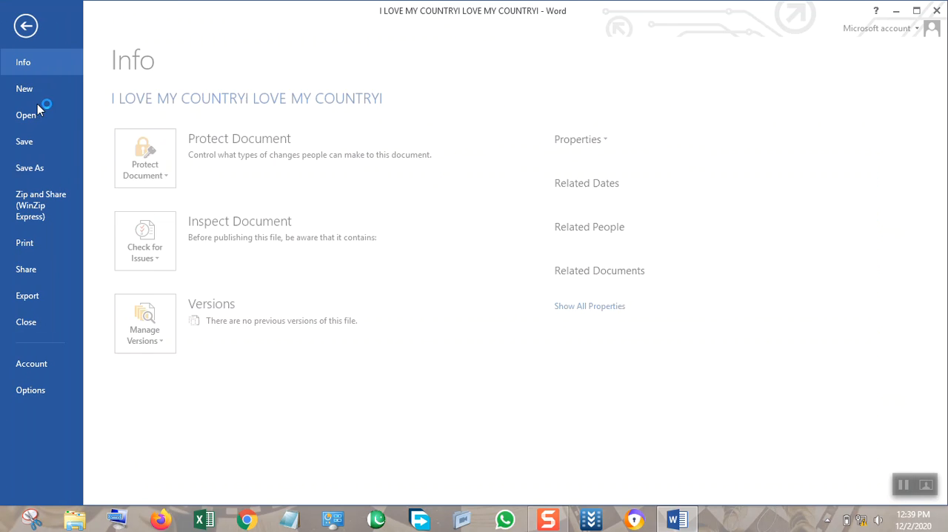
pyautogui.click(33, 169)
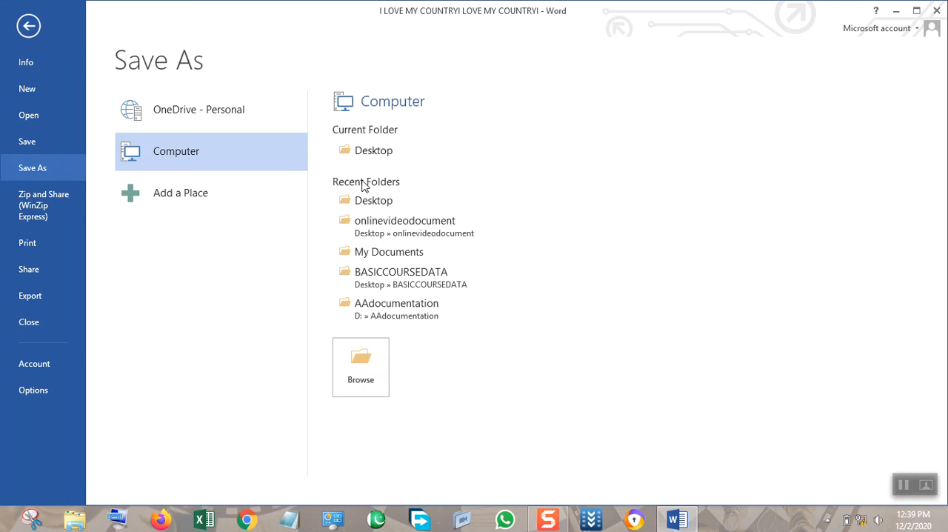
pyautogui.click(360, 366)
pyautogui.click(244, 373)
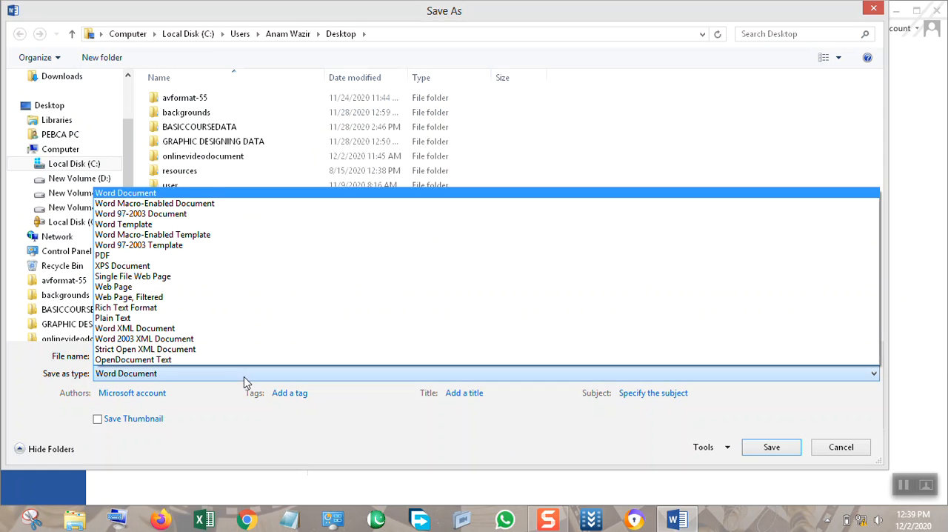
pyautogui.click(192, 256)
pyautogui.click(771, 482)
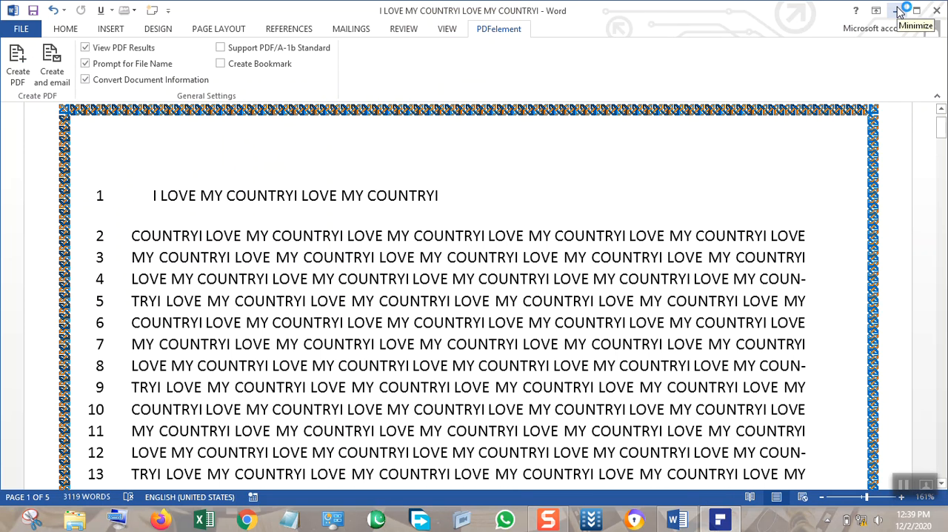
# Close the document and open the PDF file named 90 from the Windows desktop.
pyautogui.click(937, 10)
pyautogui.doubleClick(240, 402)
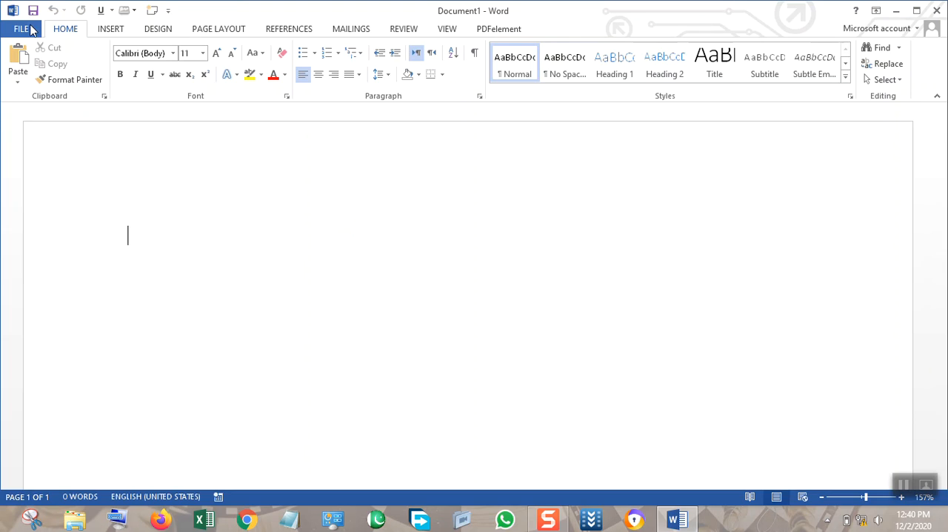
# Create a new document from the Blank document template and bring up its file information page.
pyautogui.click(22, 29)
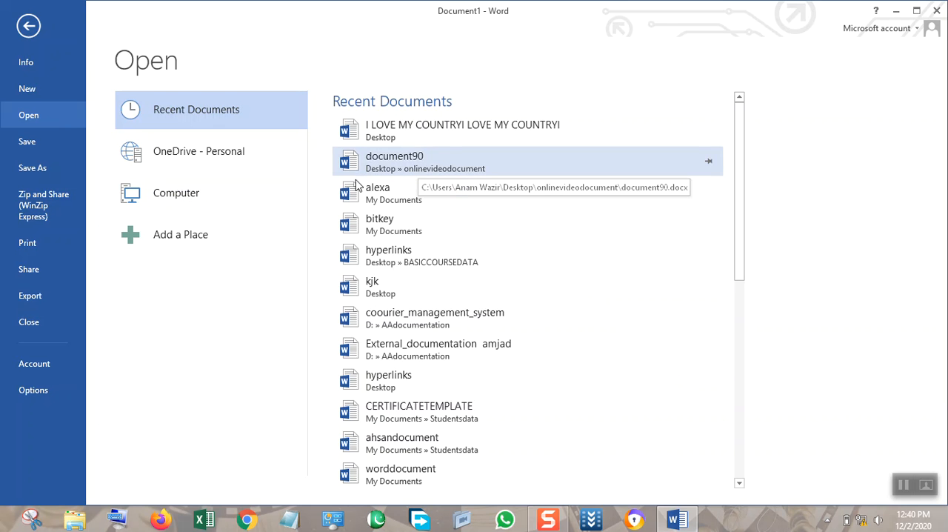
pyautogui.click(21, 90)
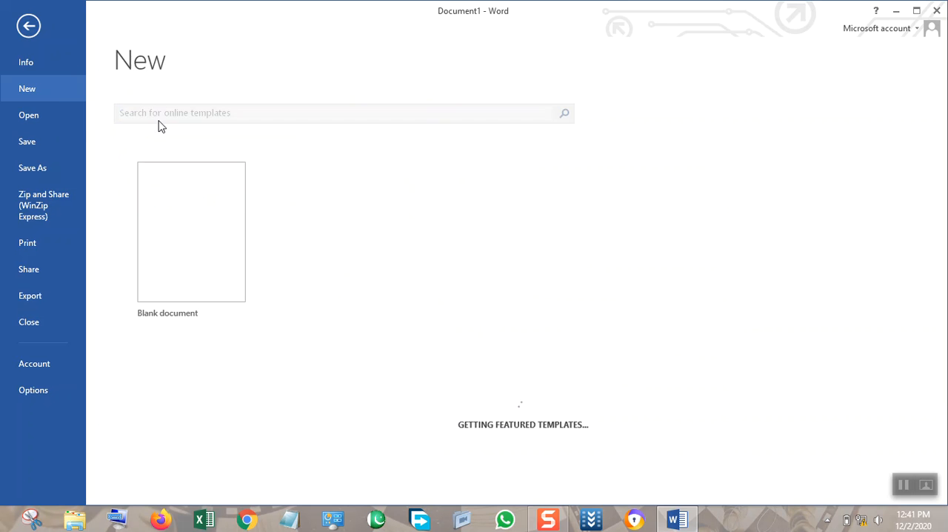
pyautogui.click(204, 211)
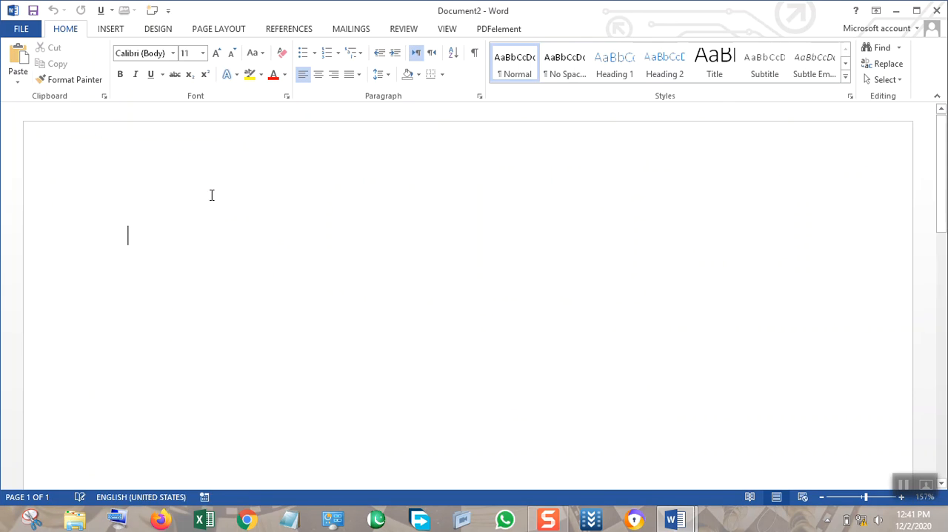
pyautogui.click(21, 29)
pyautogui.press('Escape')
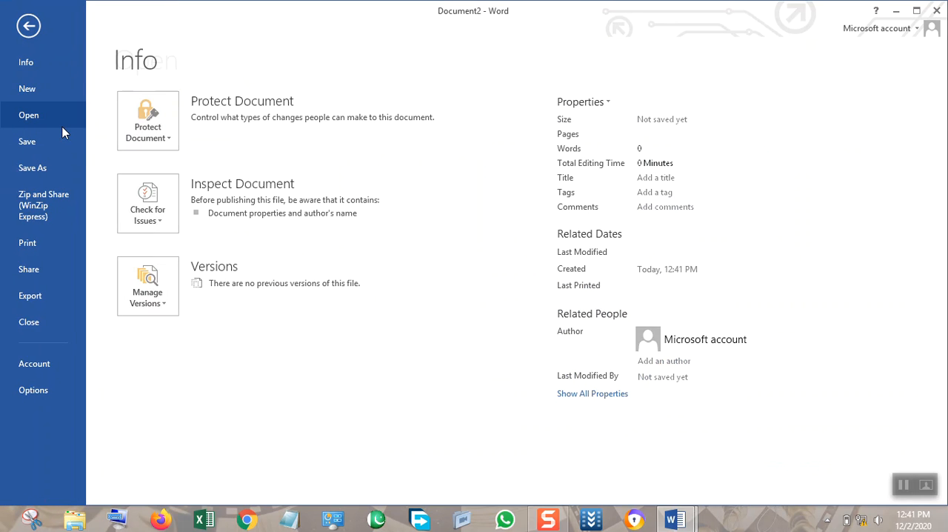